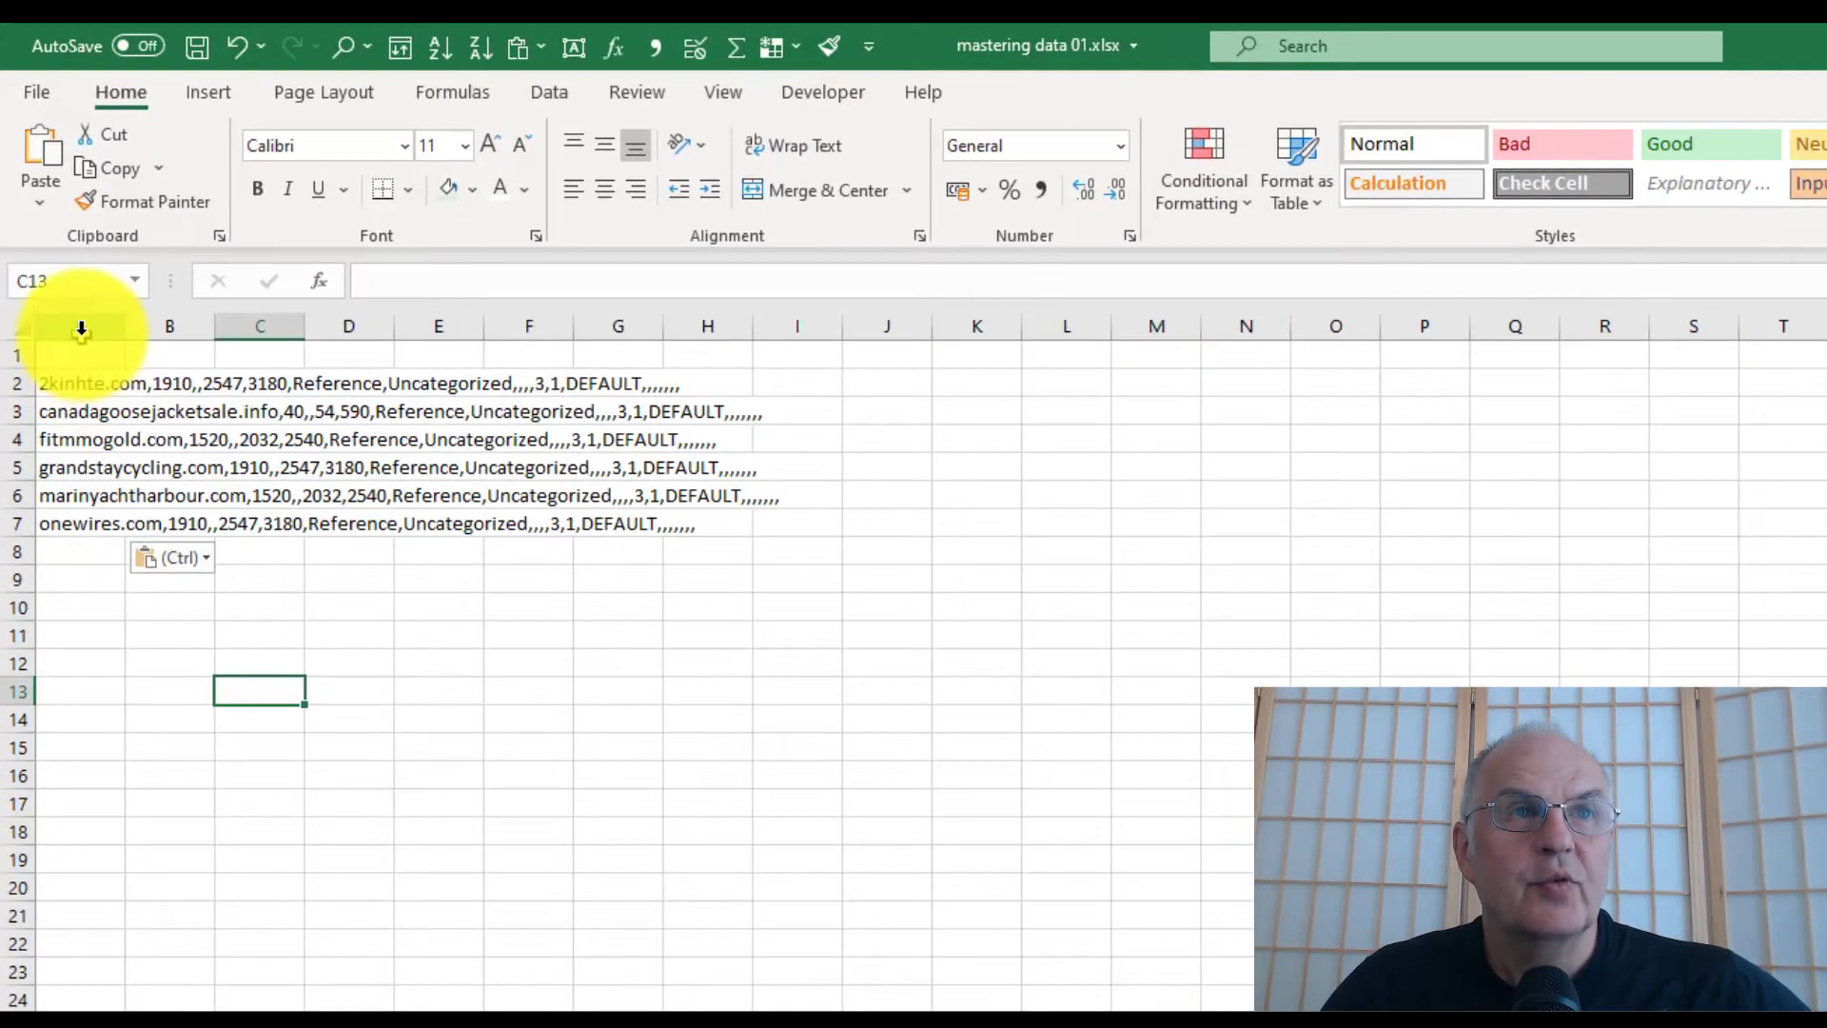
# Start the Text to Columns conversion on the comma-separated data in column A
pyautogui.click(81, 326)
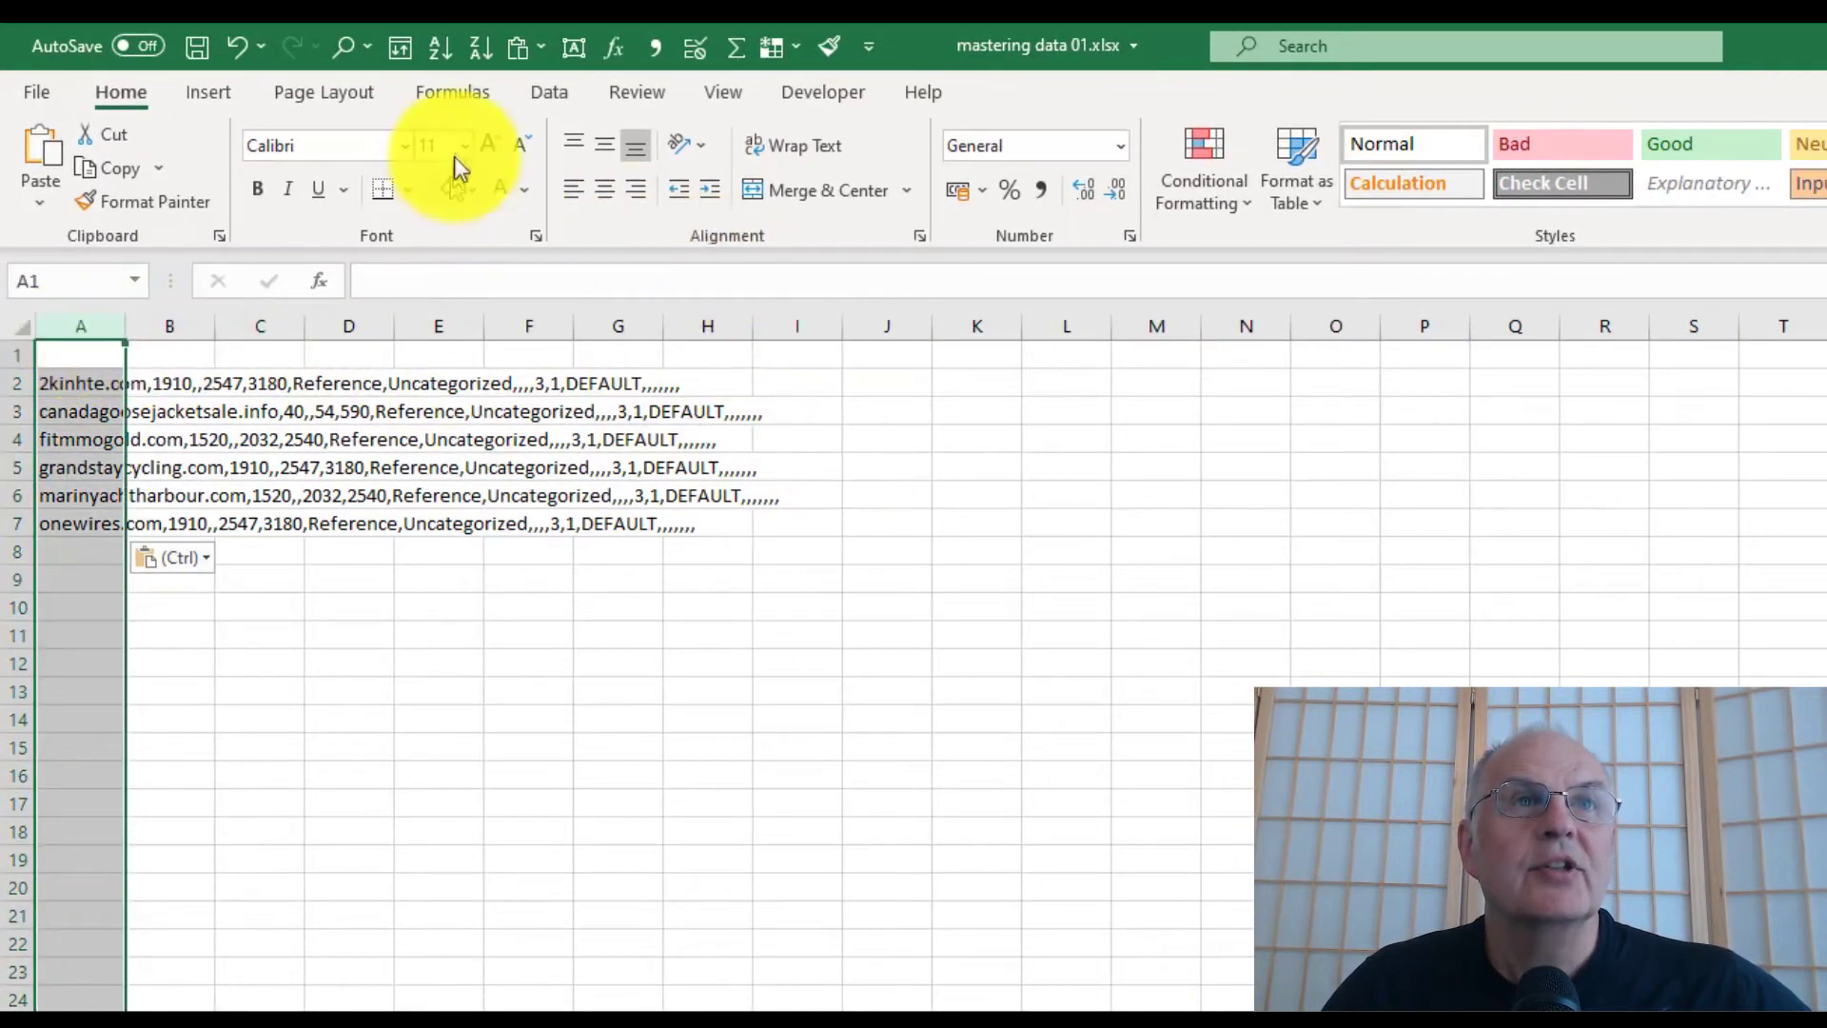
pyautogui.click(549, 95)
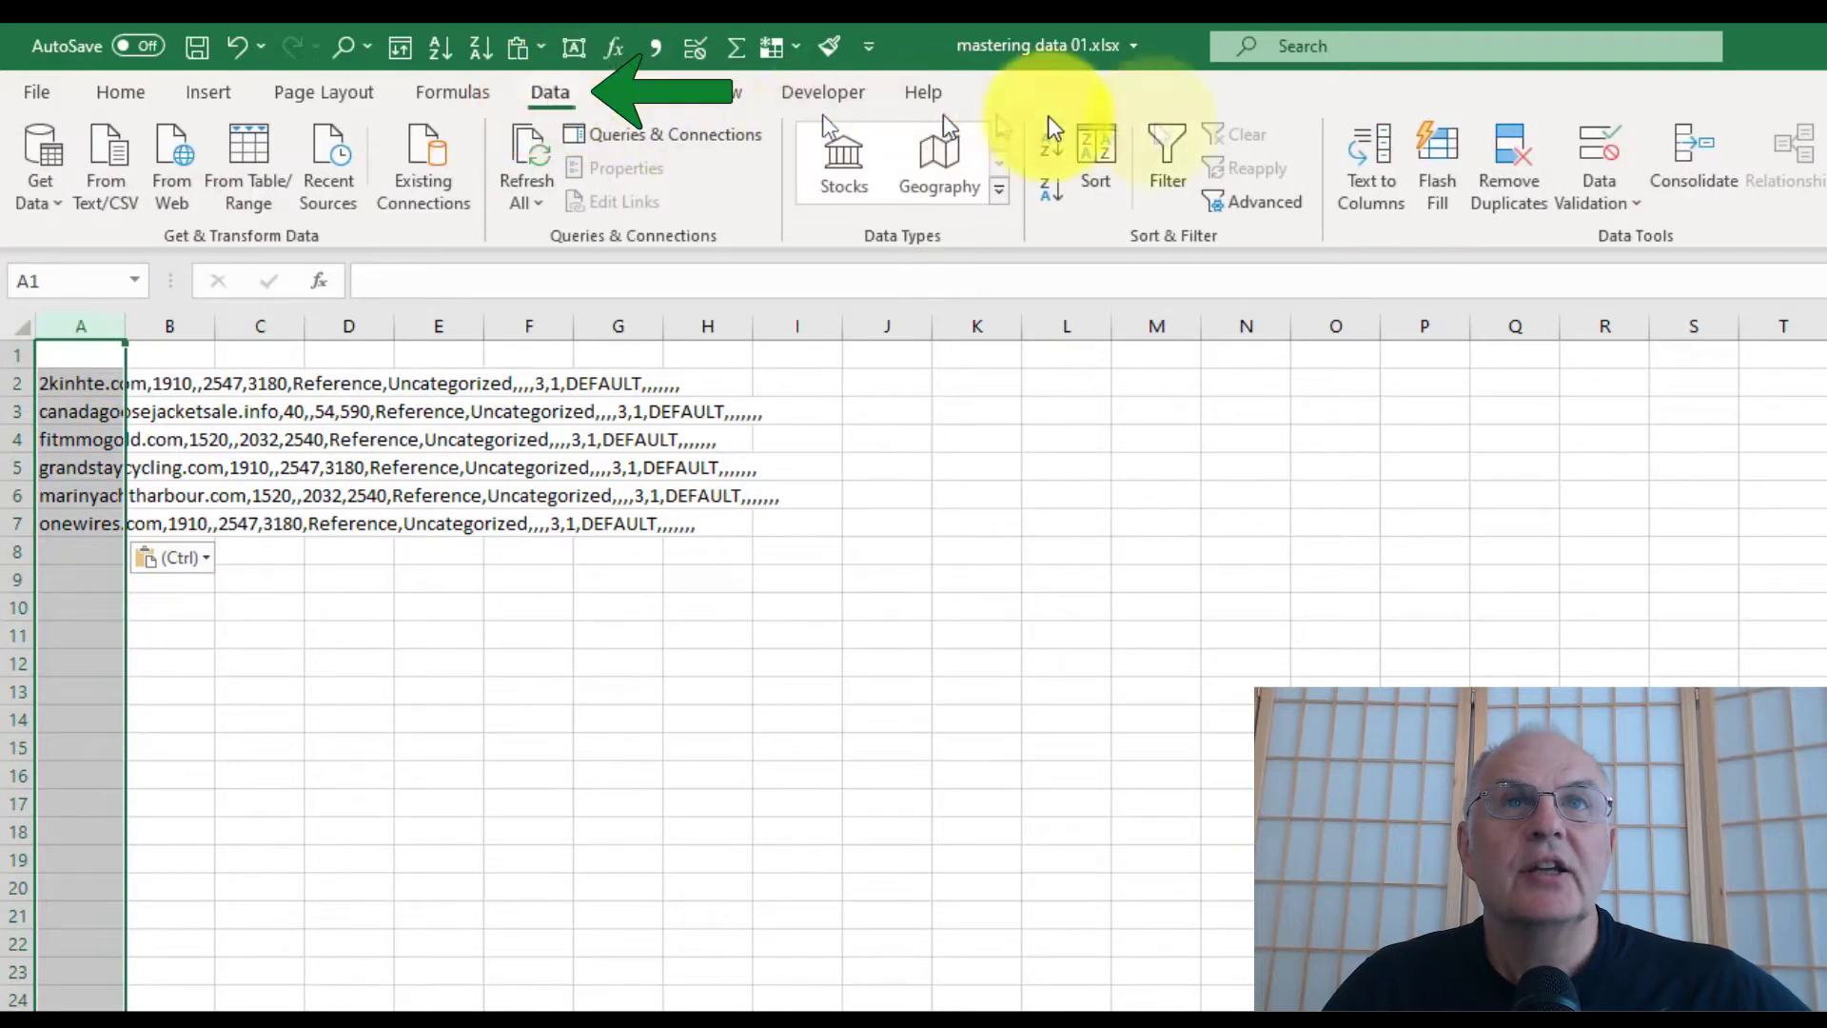
pyautogui.click(1380, 143)
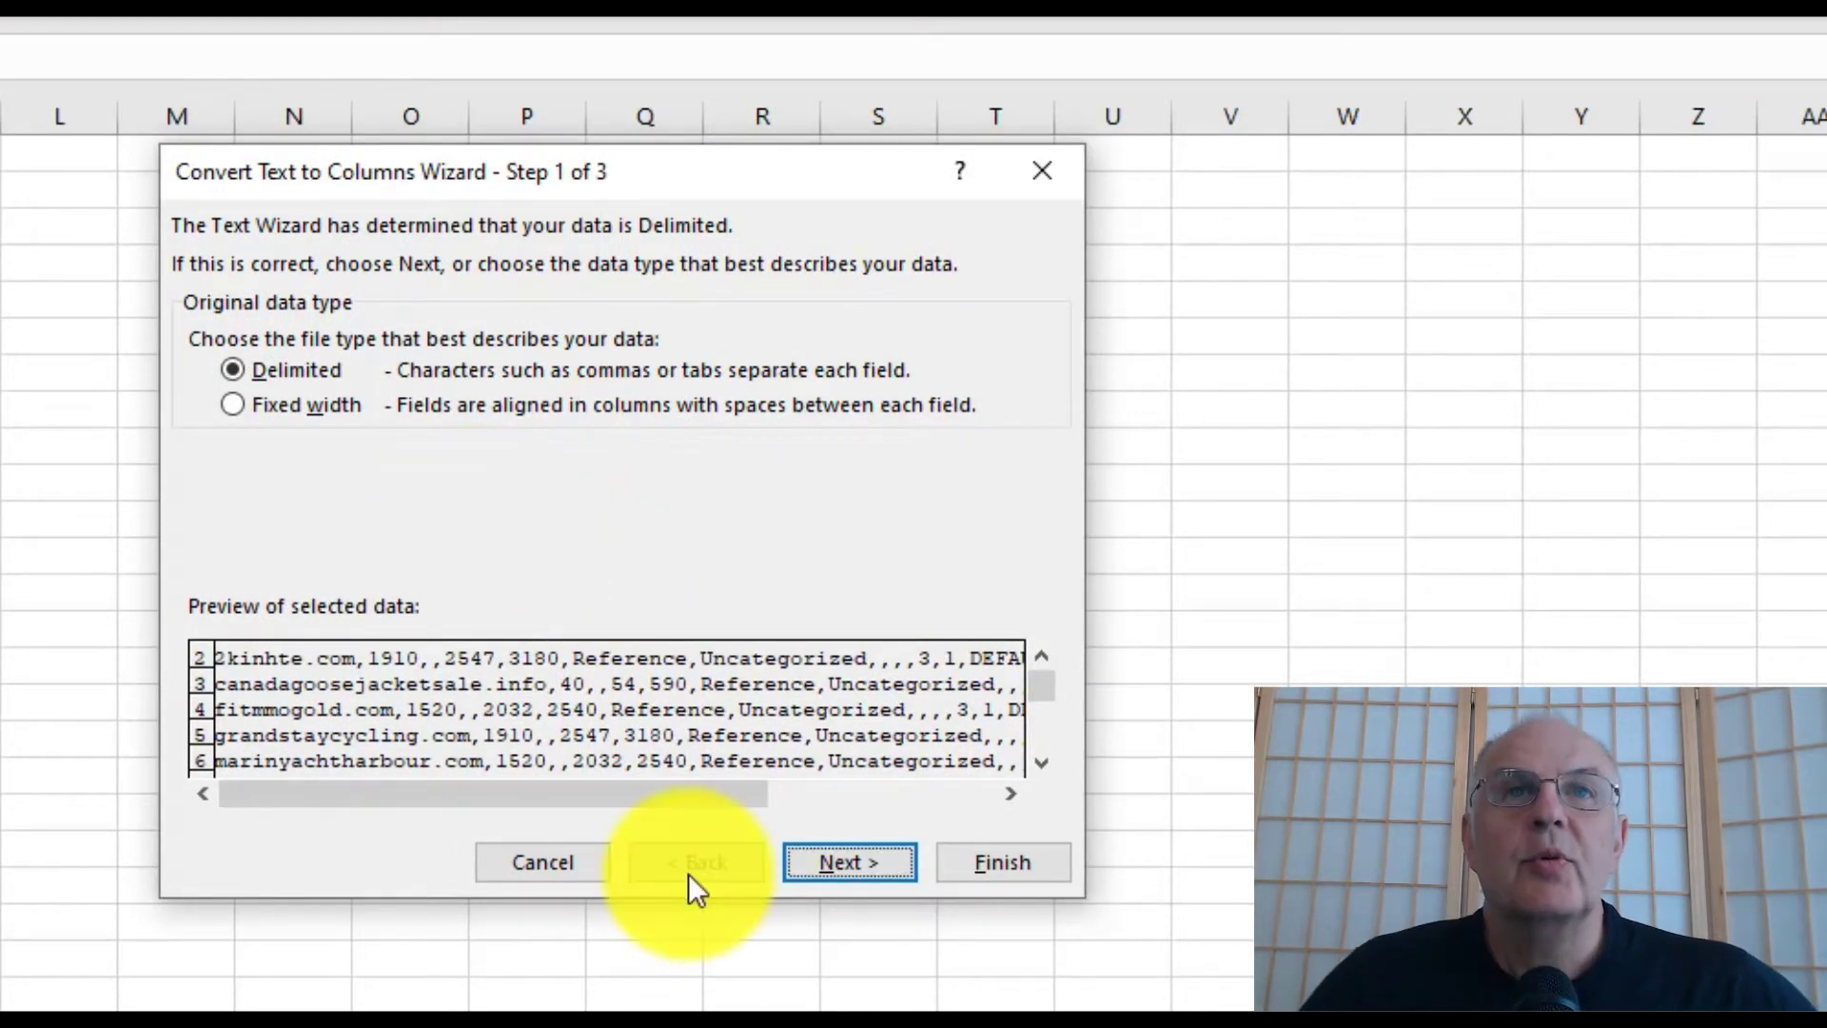
# Try the Fixed width data type, look at its column break page, and return to the data type choice
pyautogui.click(276, 404)
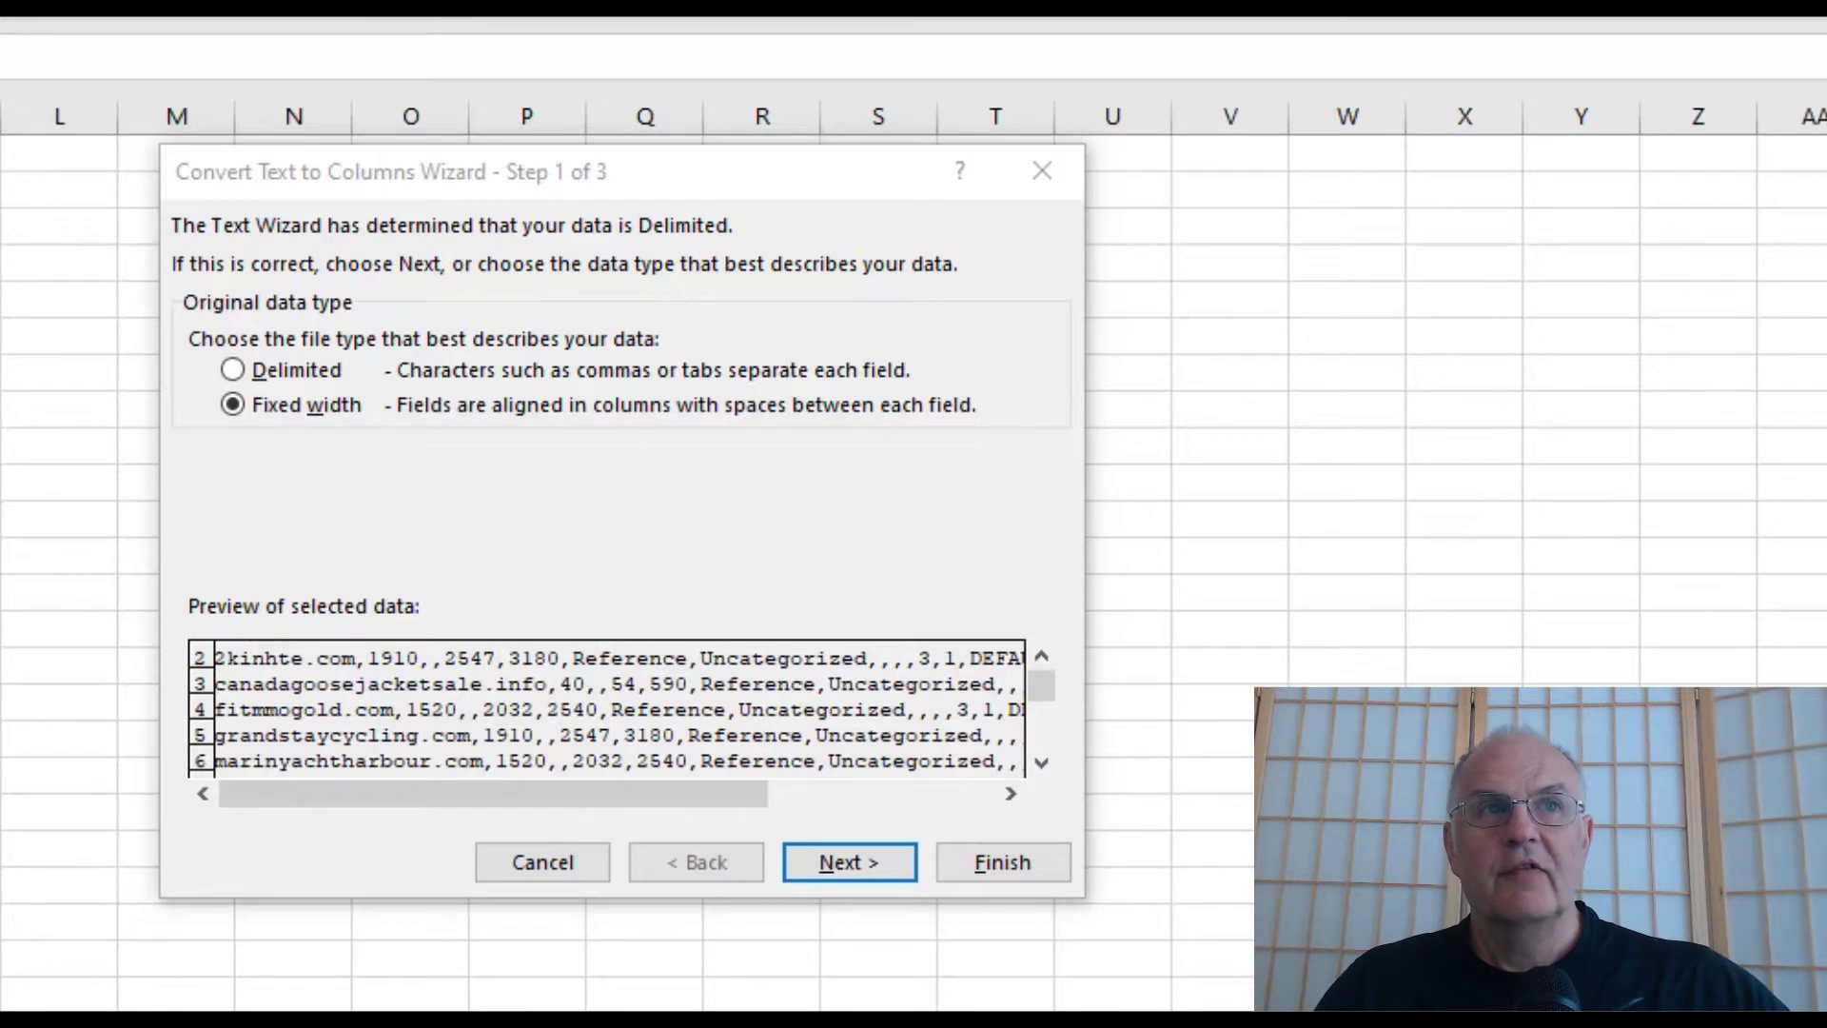
pyautogui.click(883, 851)
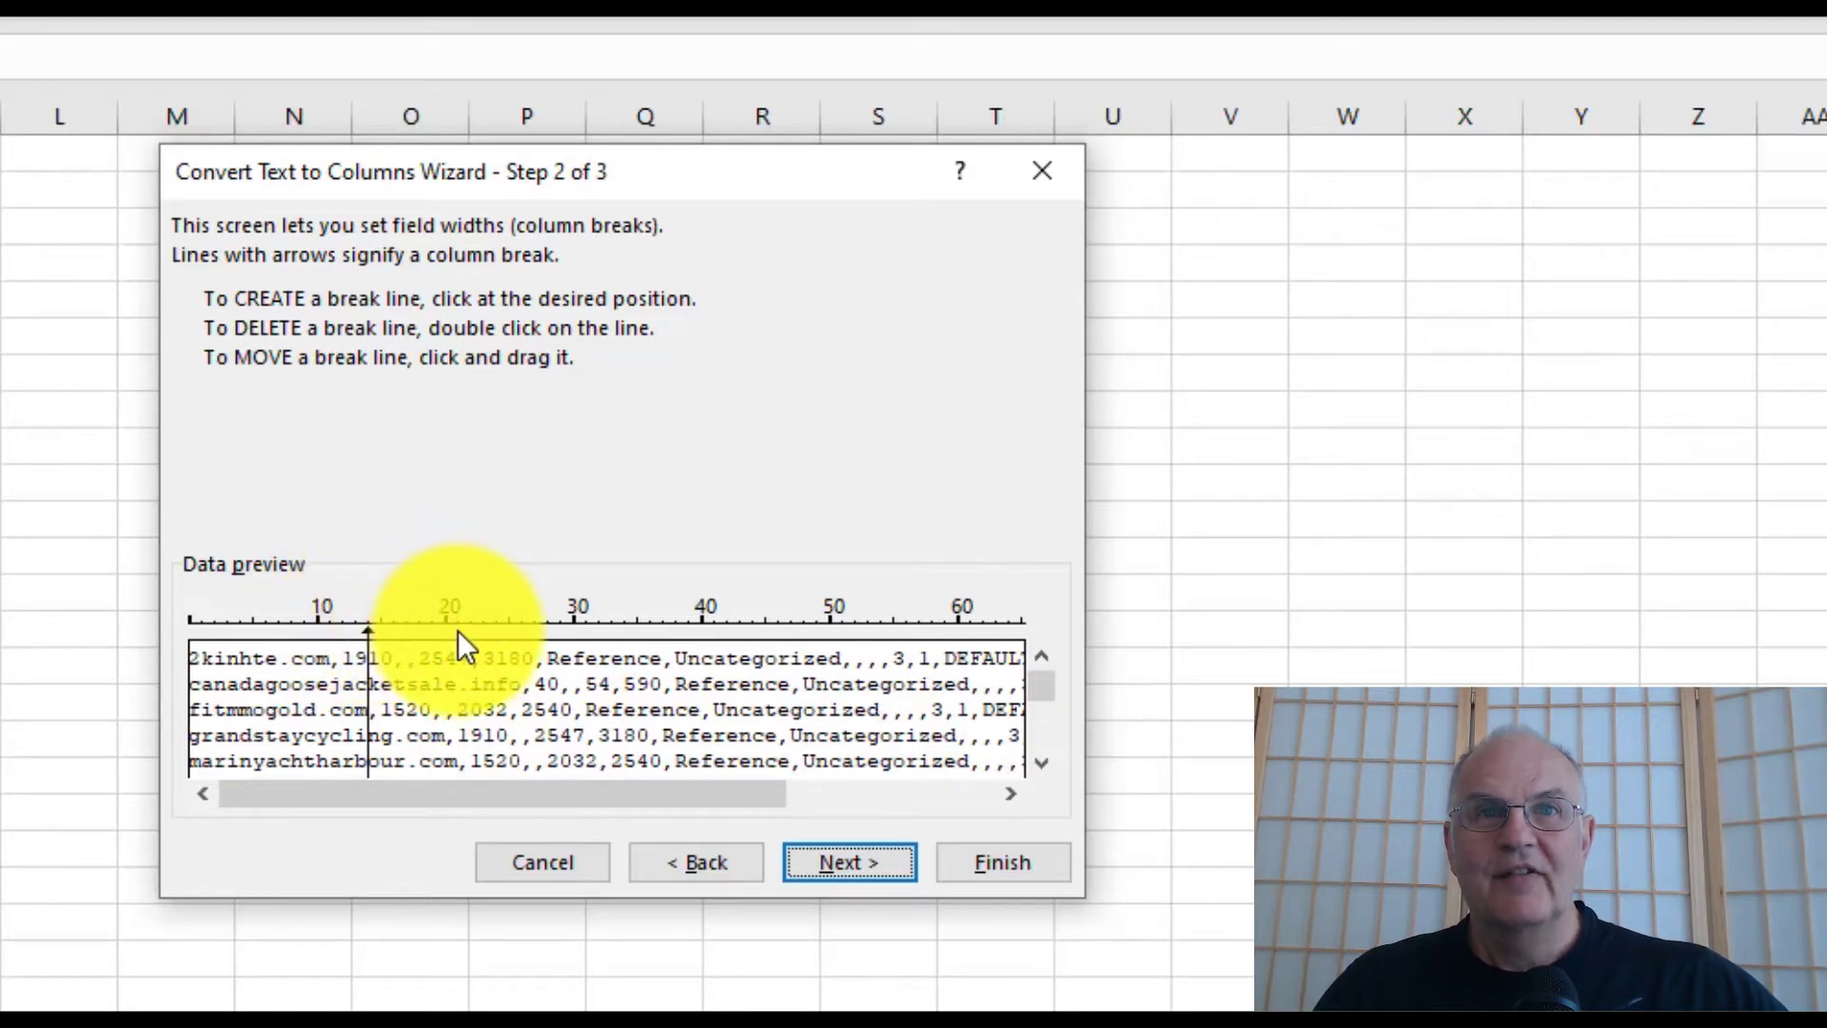
pyautogui.click(869, 862)
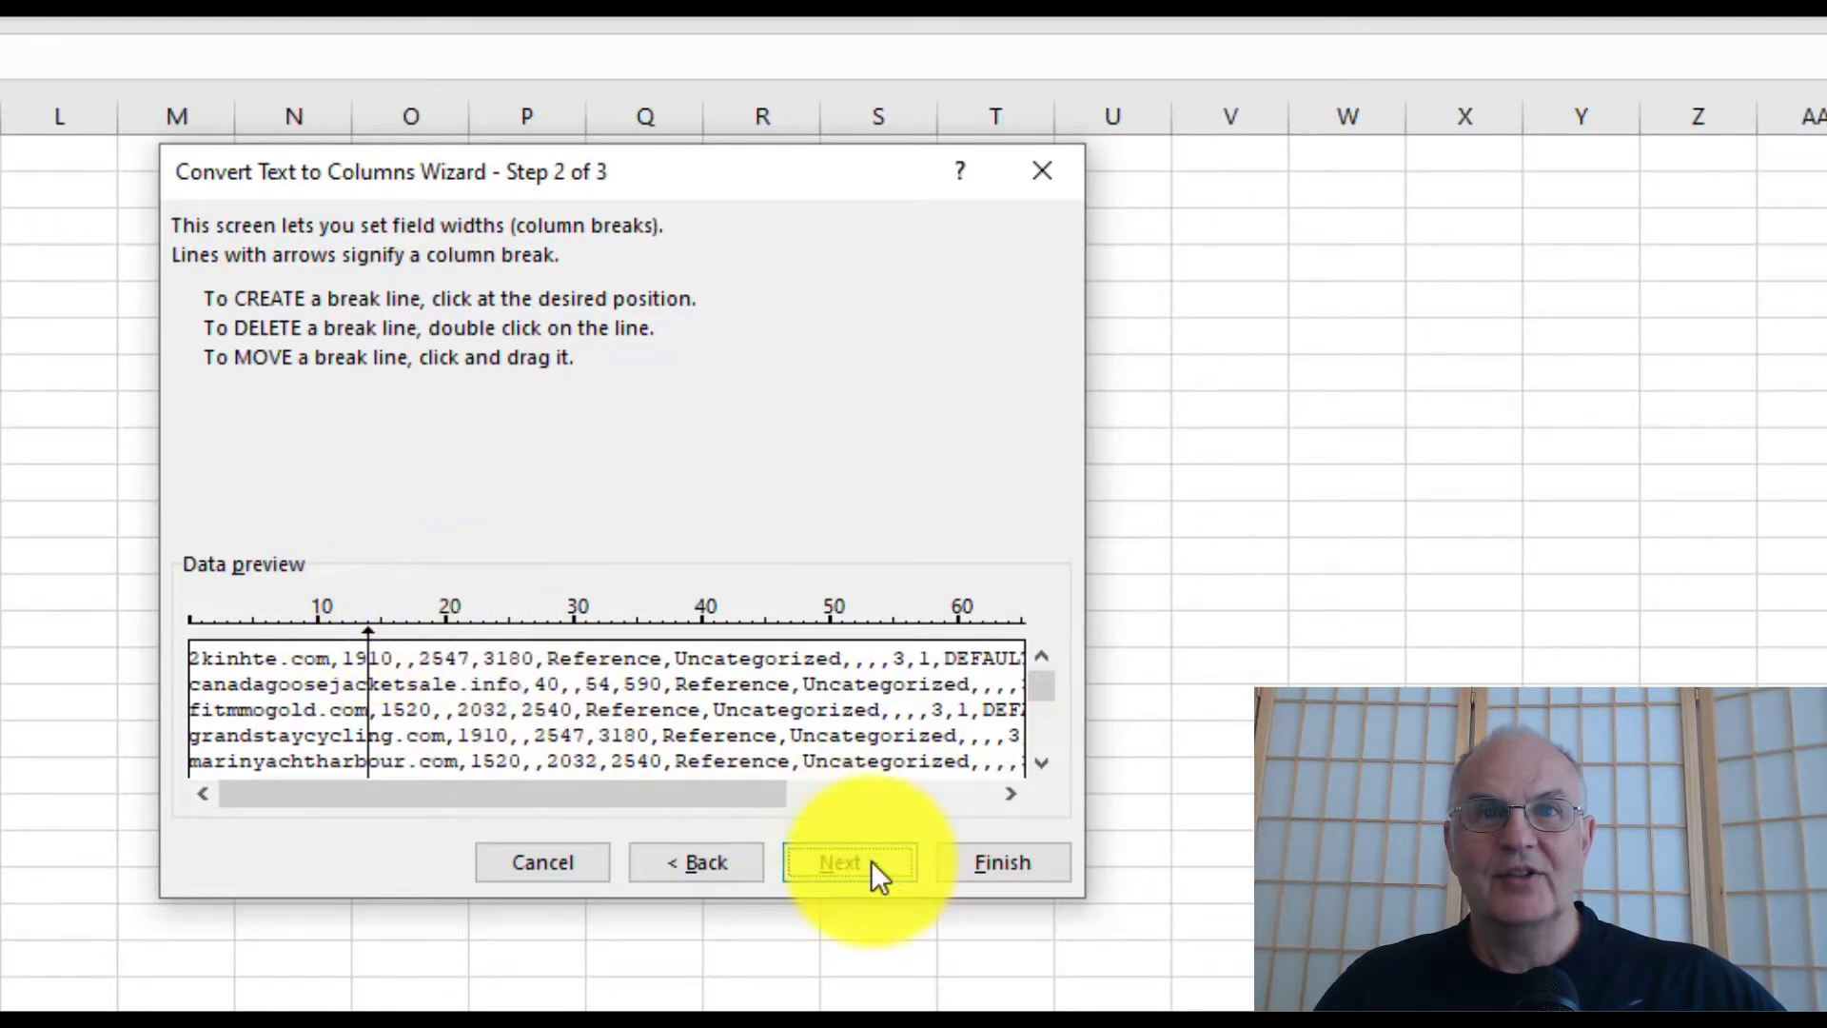
pyautogui.click(712, 861)
pyautogui.click(708, 856)
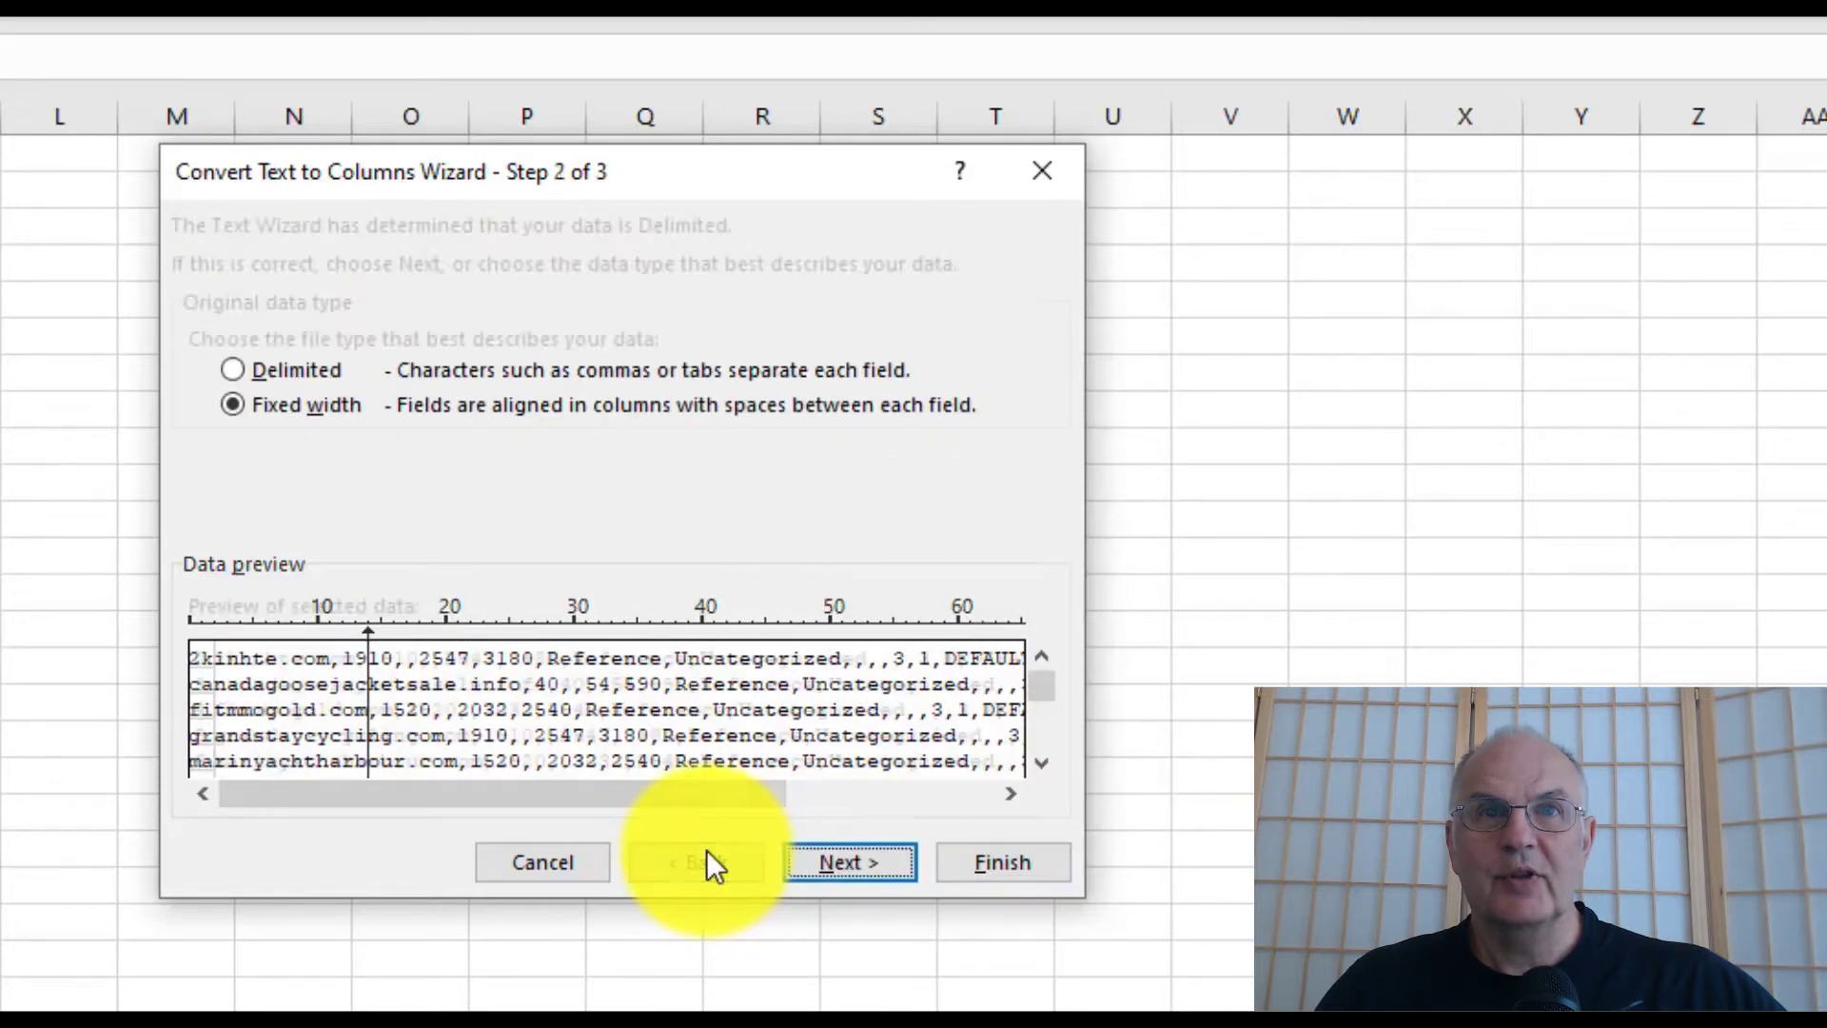
# Choose the Delimited data type and make Comma the only active delimiter, without treating consecutive delimiters as one
pyautogui.click(231, 371)
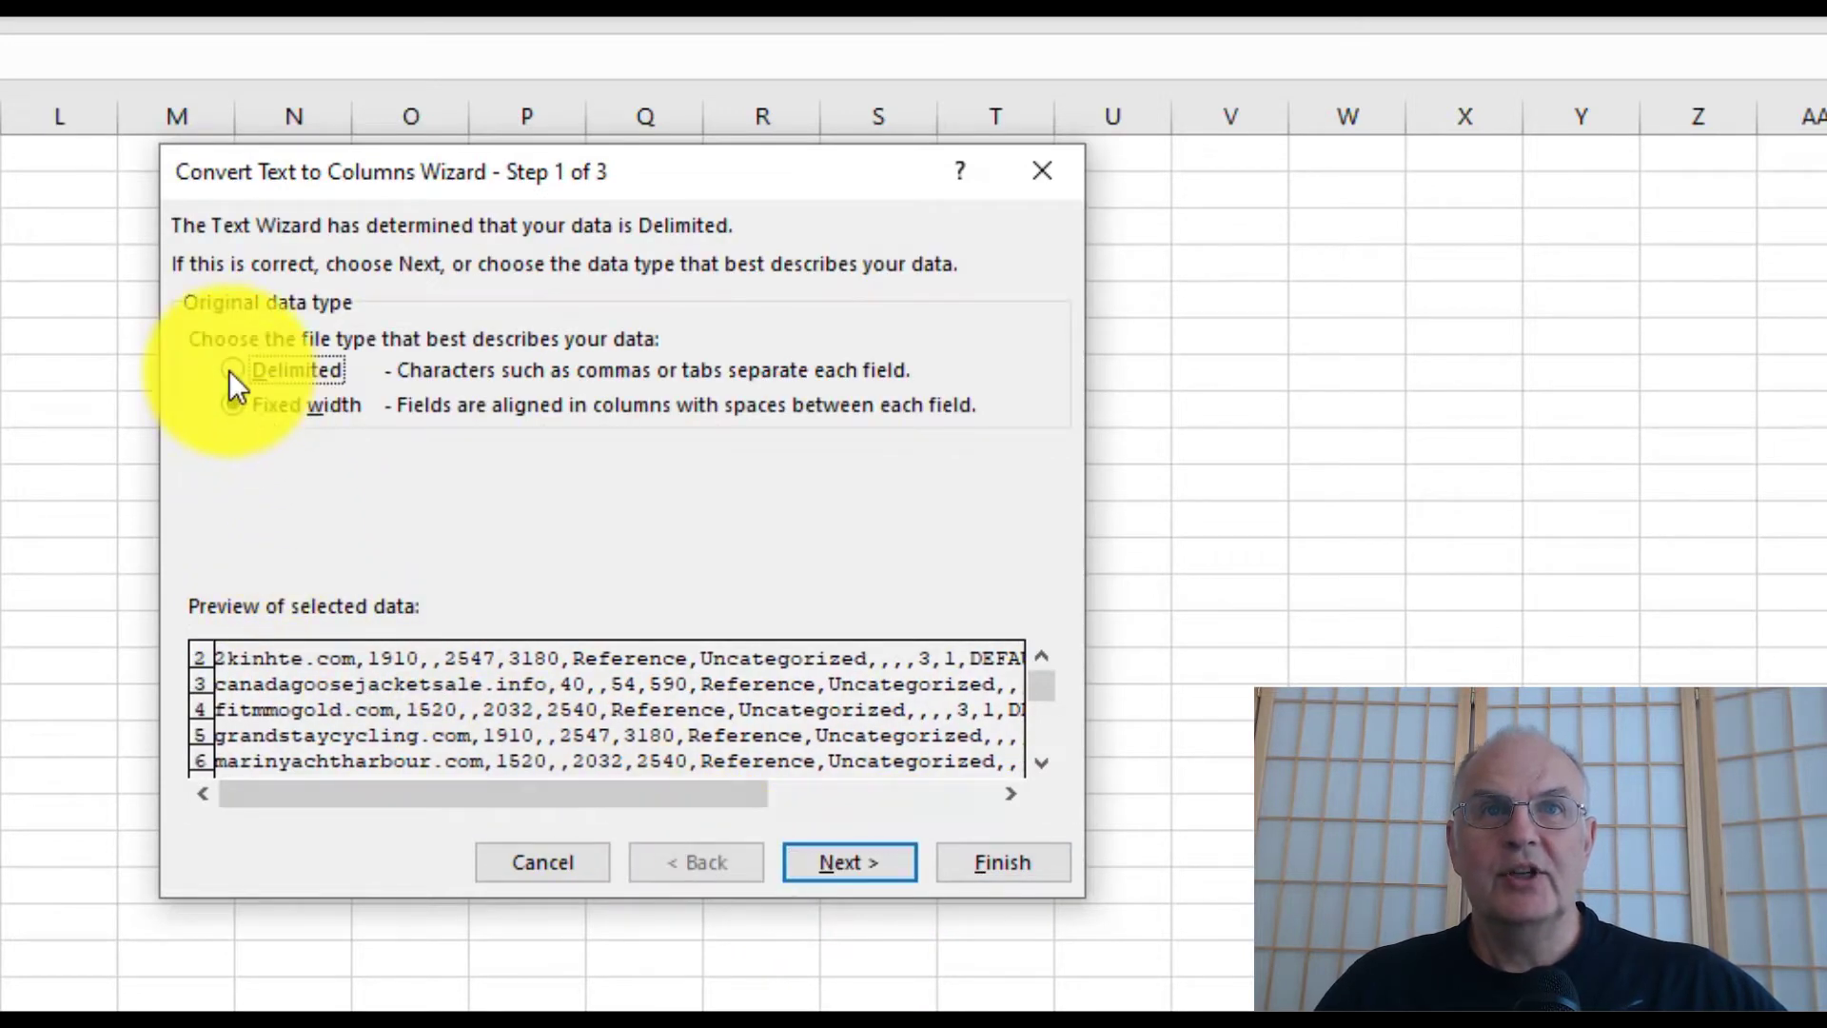
pyautogui.click(871, 862)
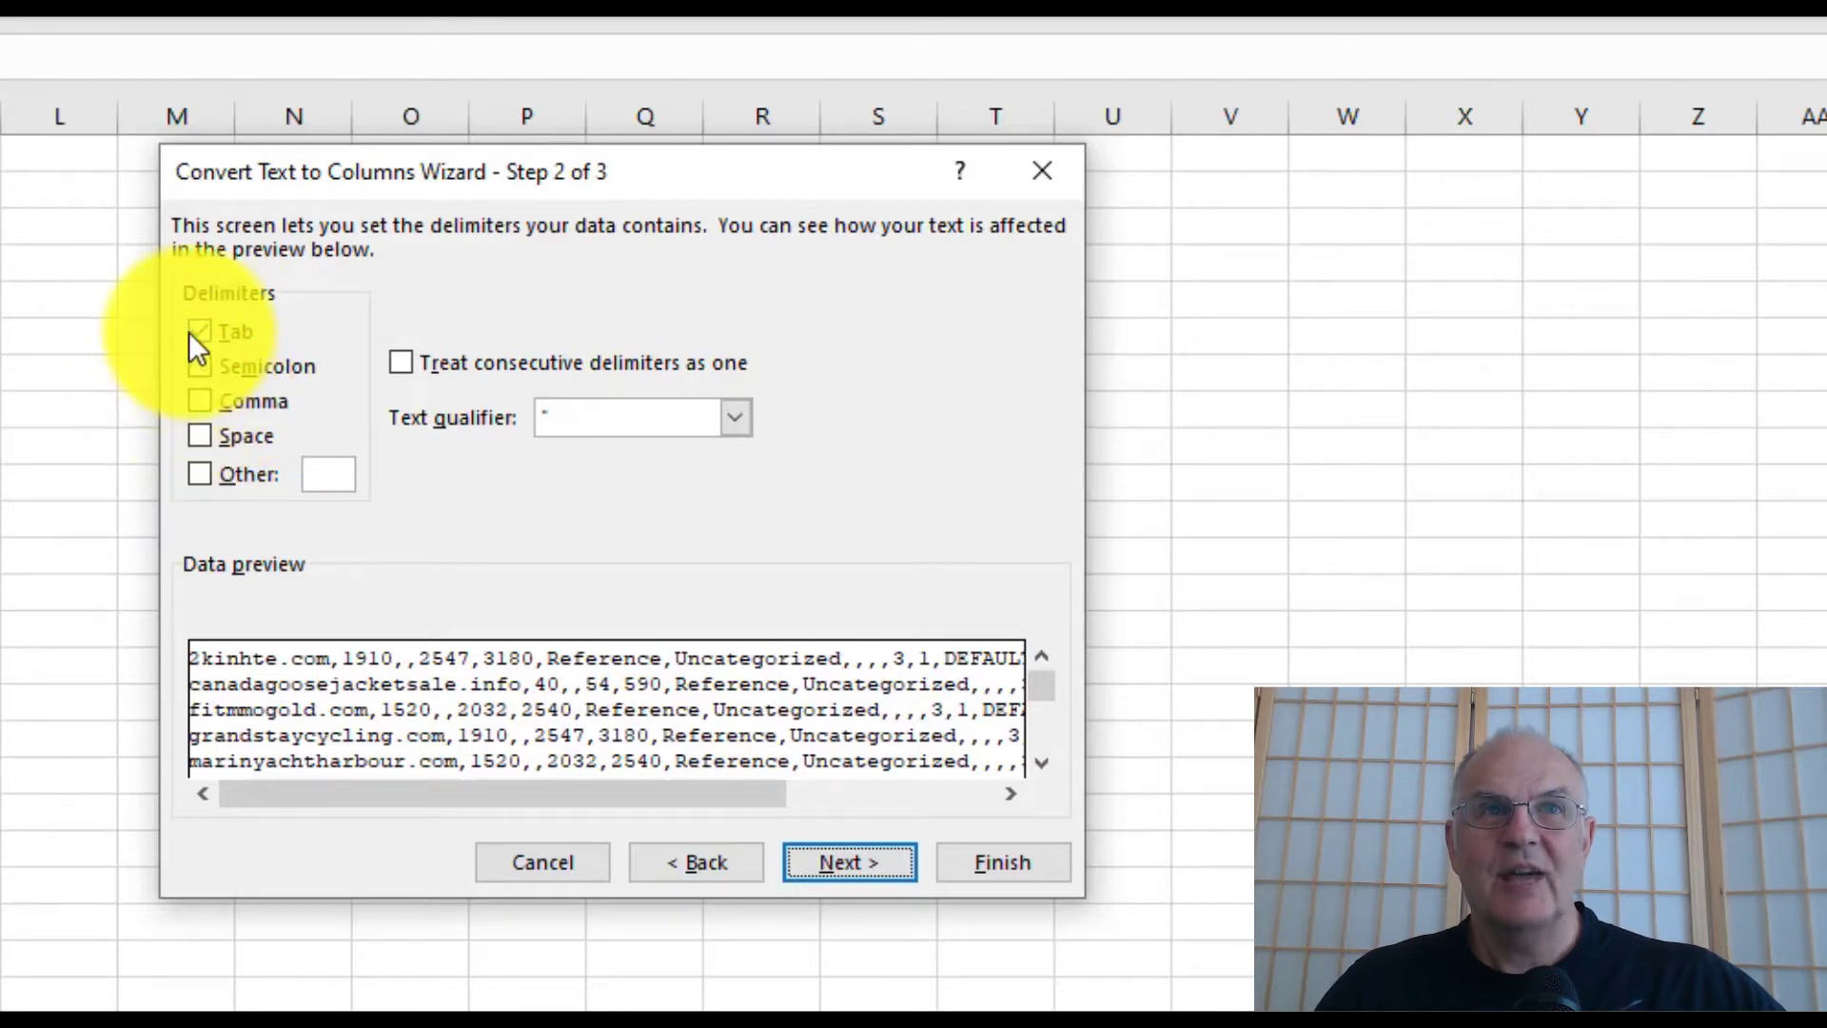
pyautogui.click(199, 365)
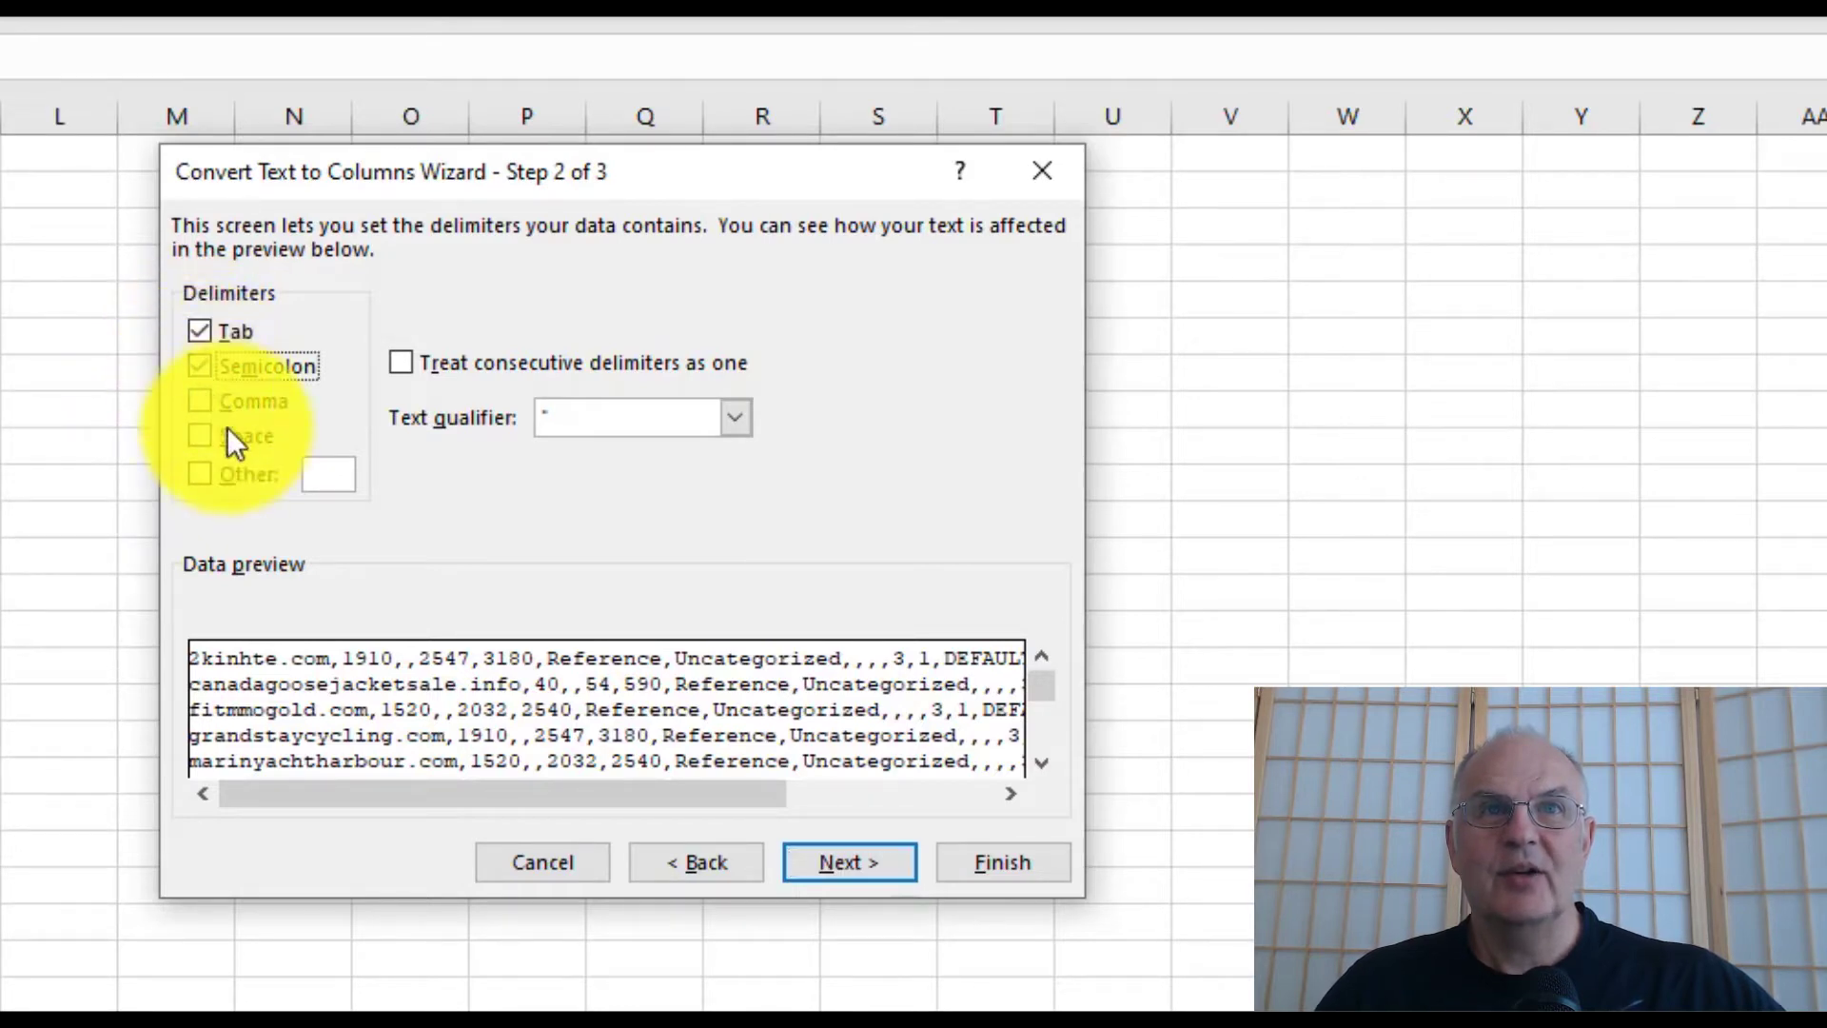
pyautogui.click(201, 436)
pyautogui.click(197, 478)
pyautogui.click(195, 474)
pyautogui.click(200, 402)
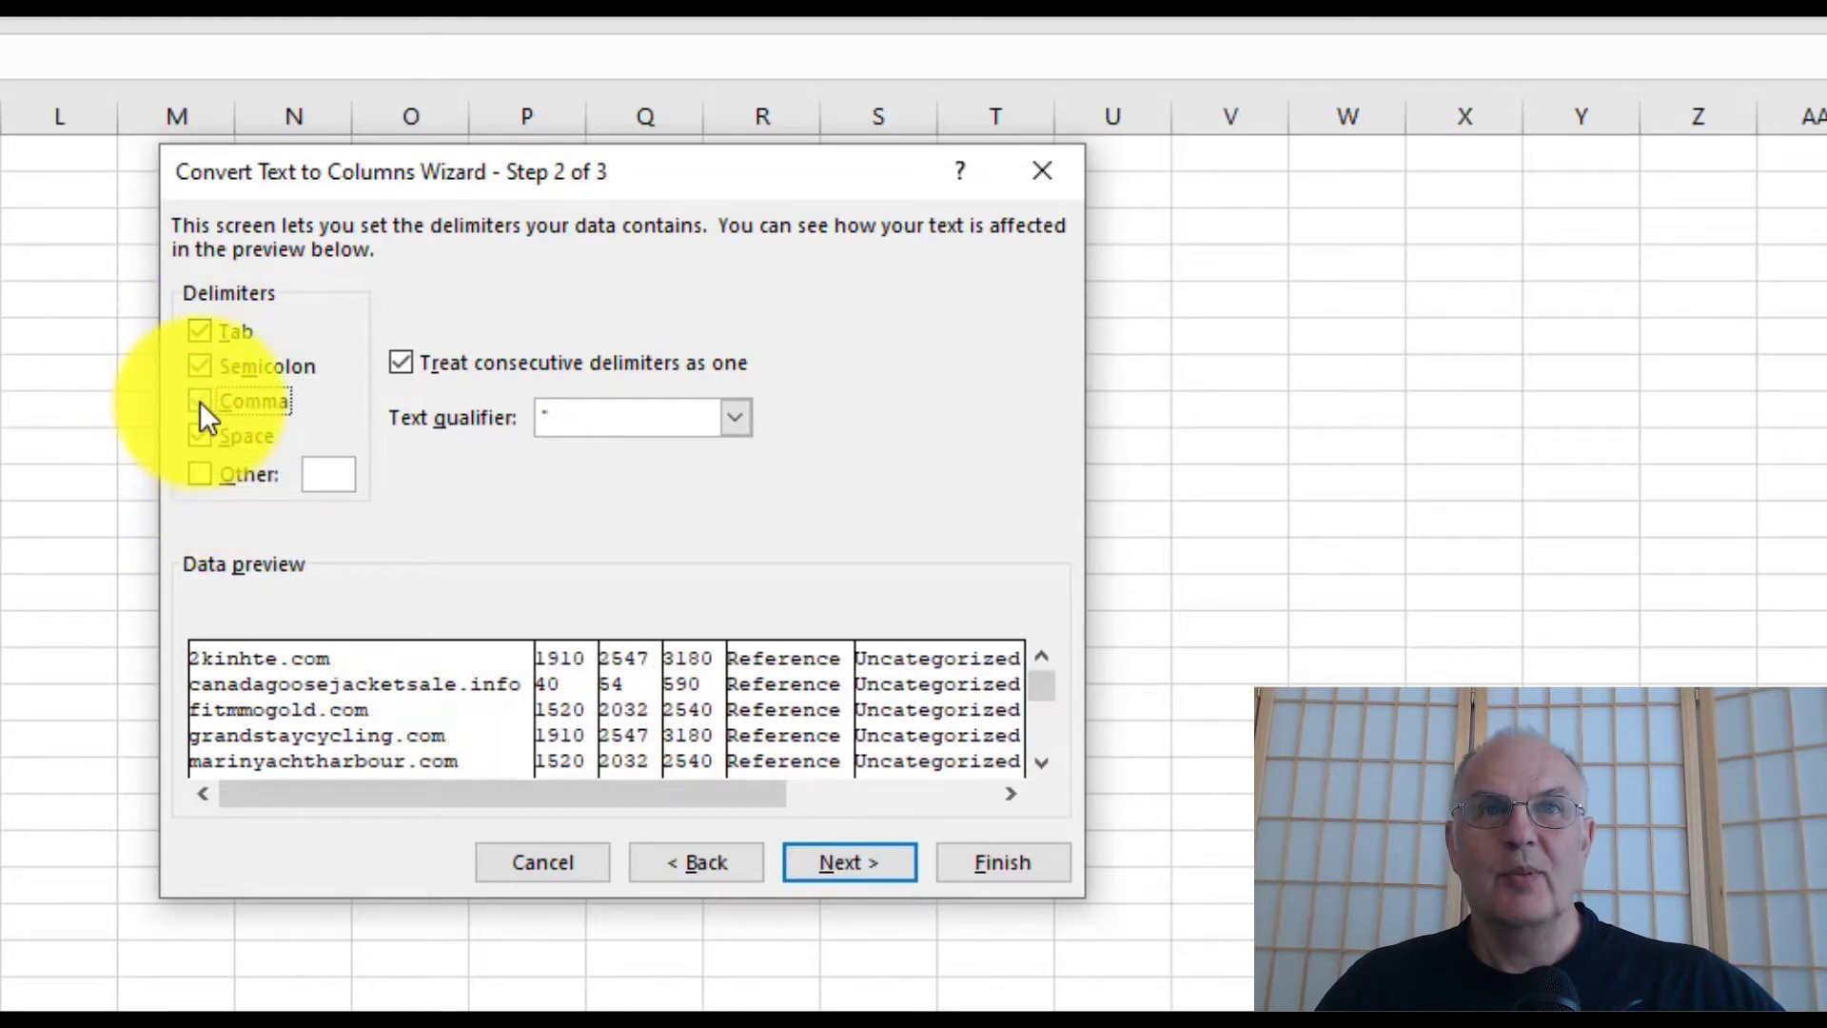
pyautogui.click(196, 434)
pyautogui.click(196, 434)
pyautogui.click(200, 368)
pyautogui.click(198, 330)
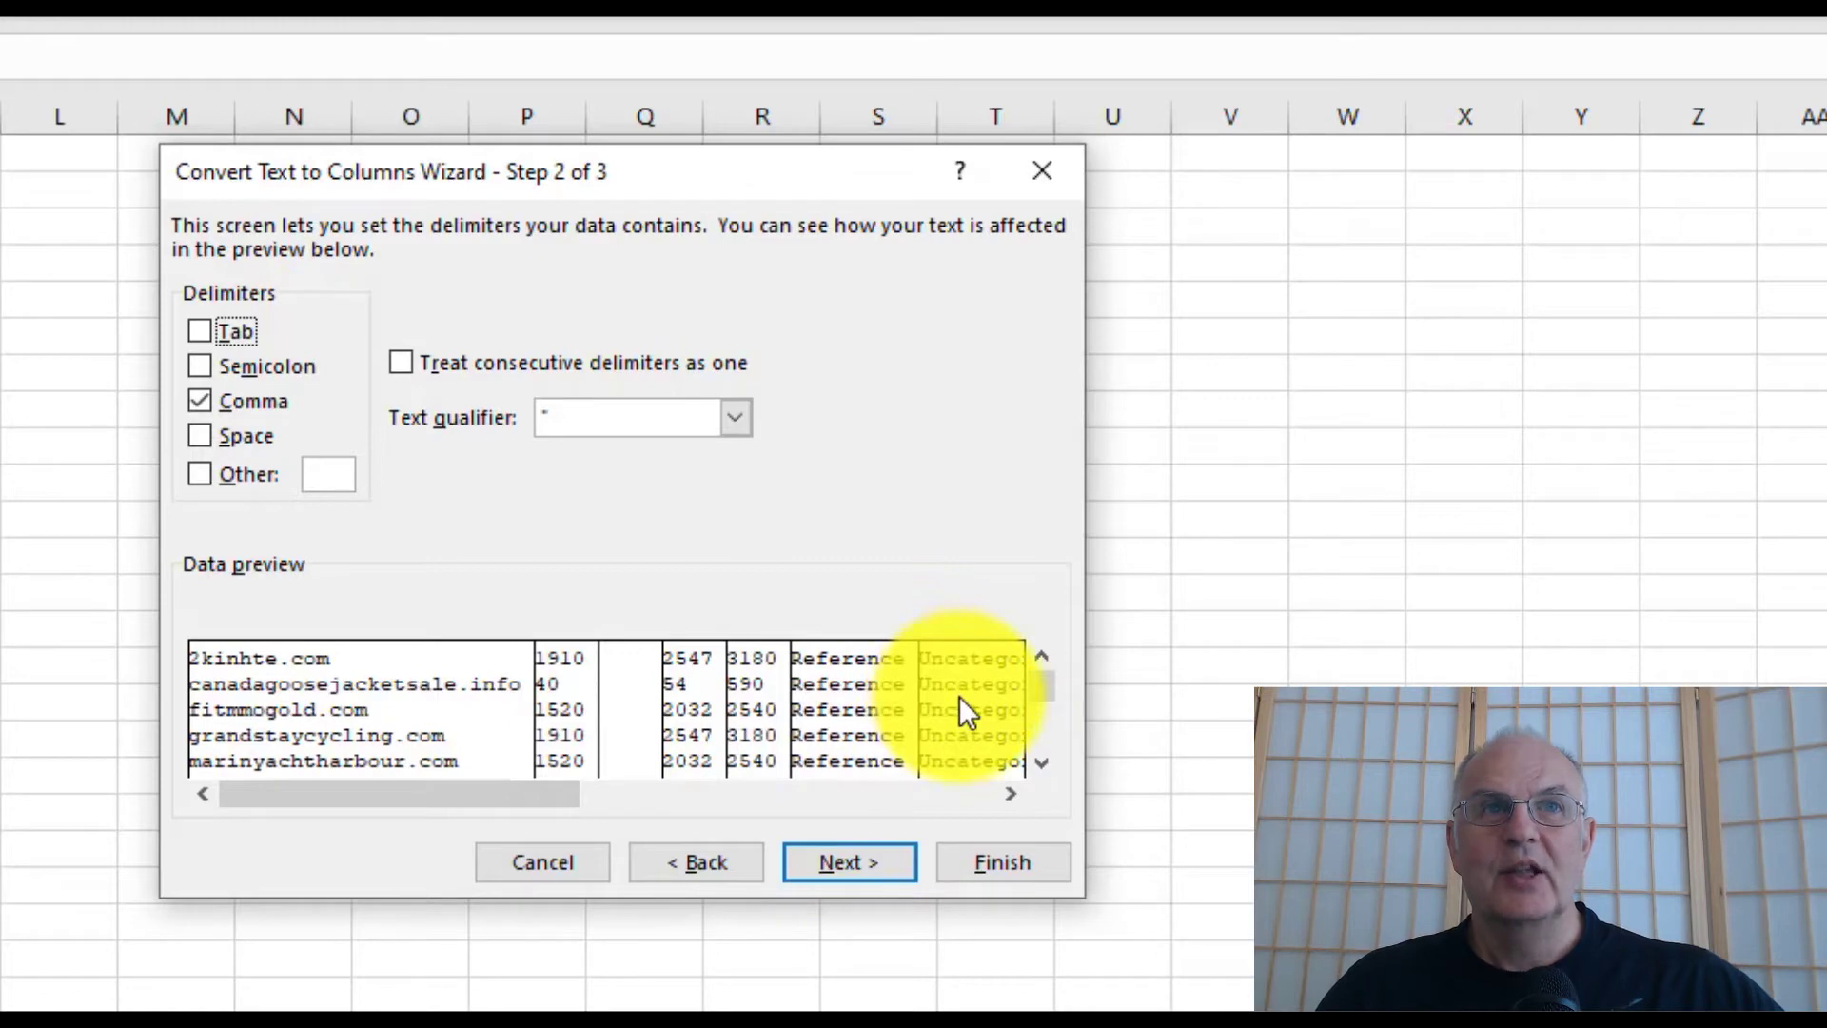
# Keep the first column in General format and complete the conversion with $A$1 as the destination
pyautogui.click(876, 857)
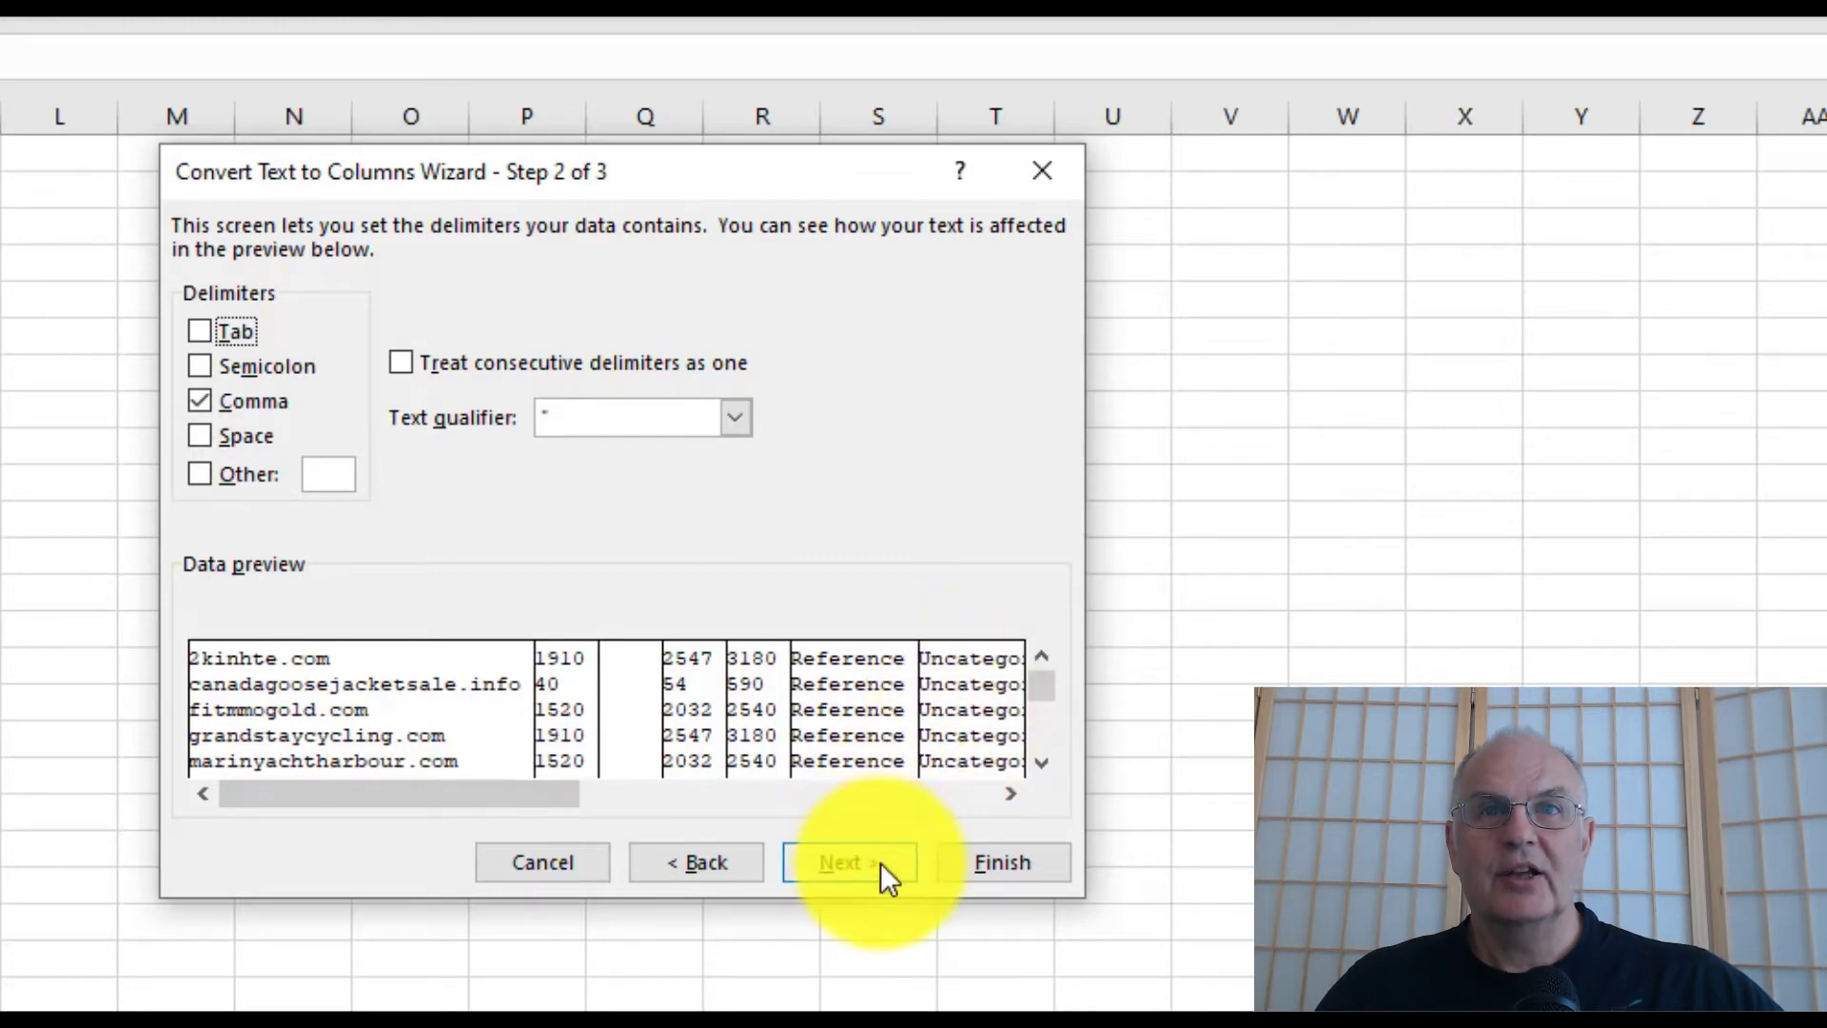
pyautogui.click(1037, 860)
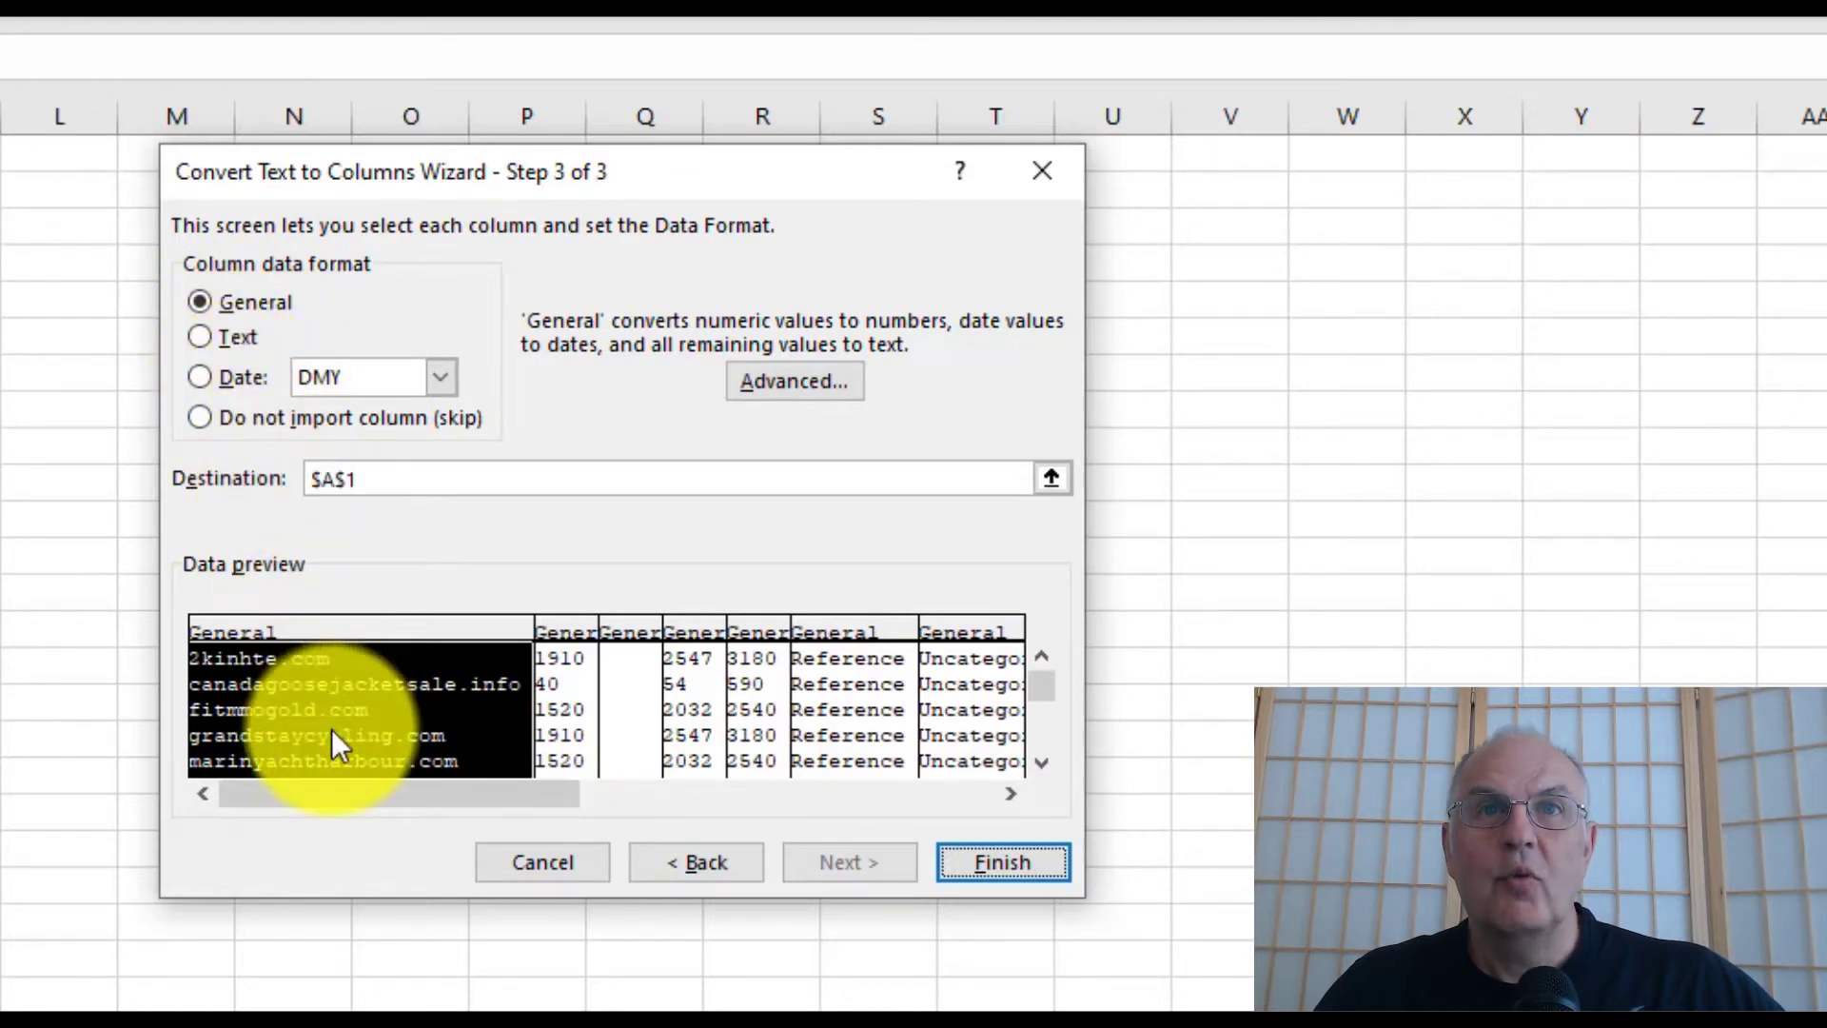
pyautogui.click(200, 419)
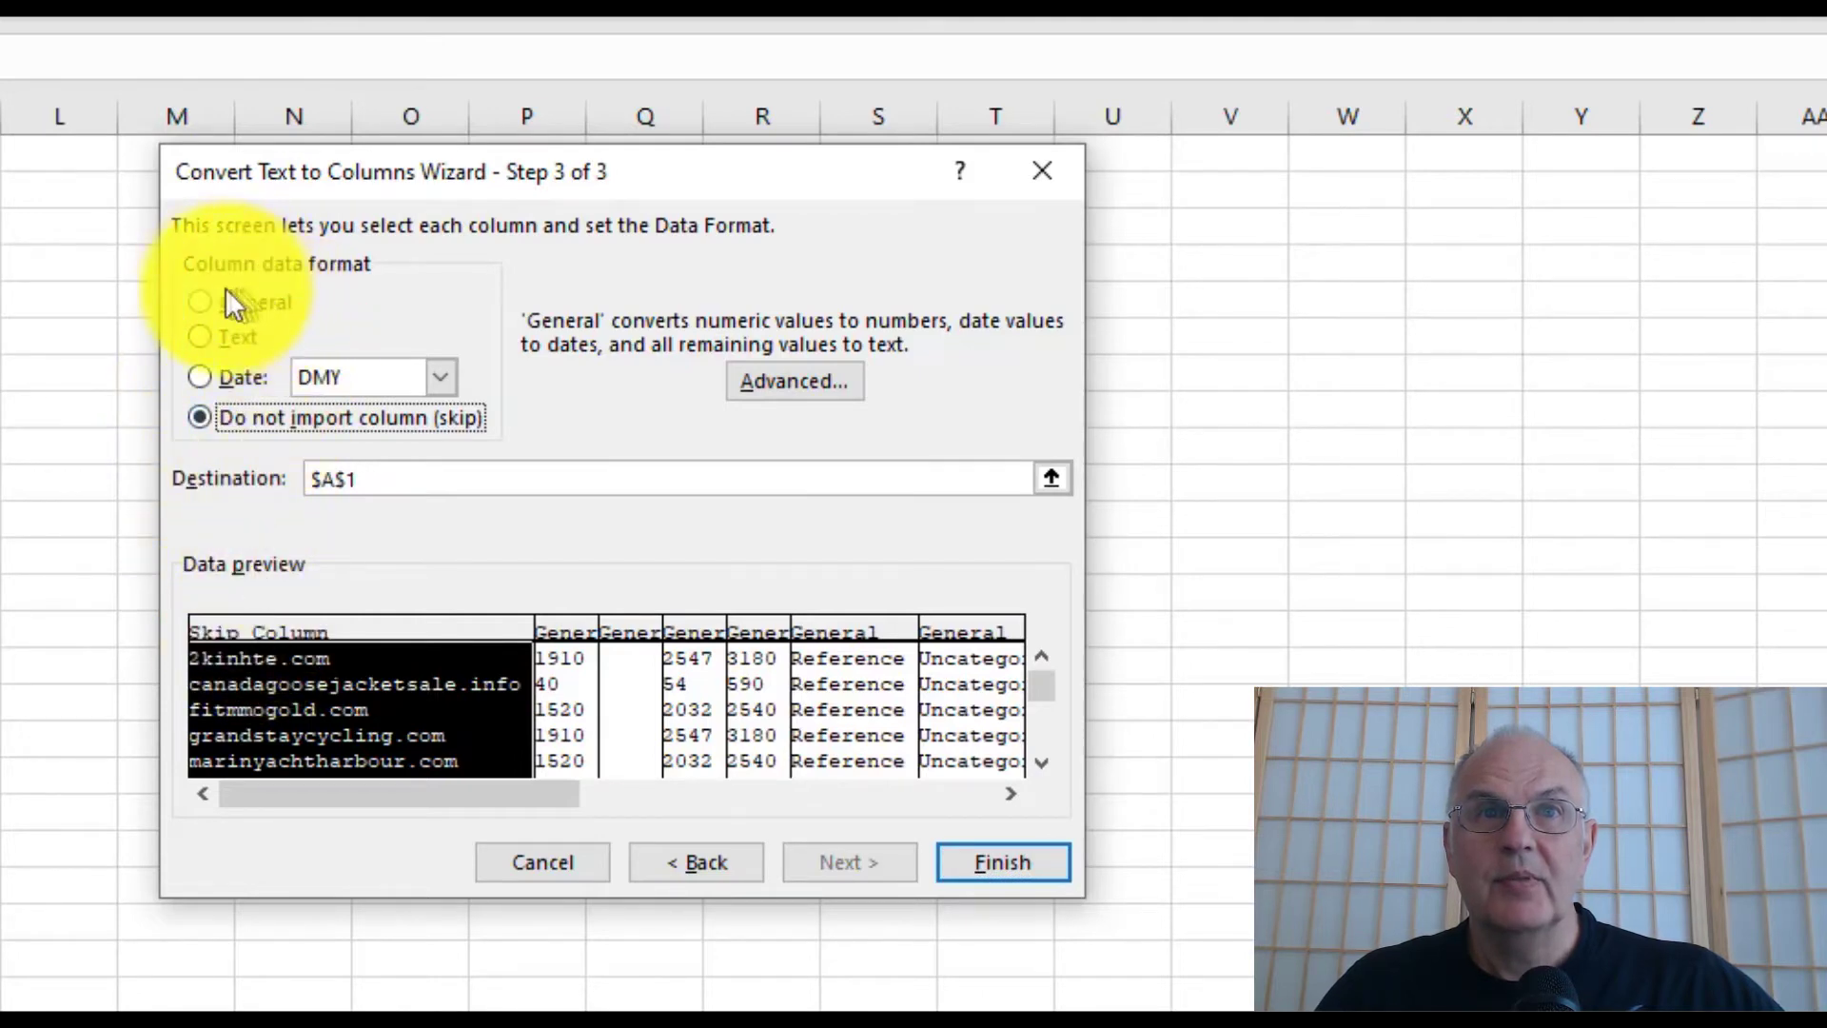
pyautogui.click(200, 301)
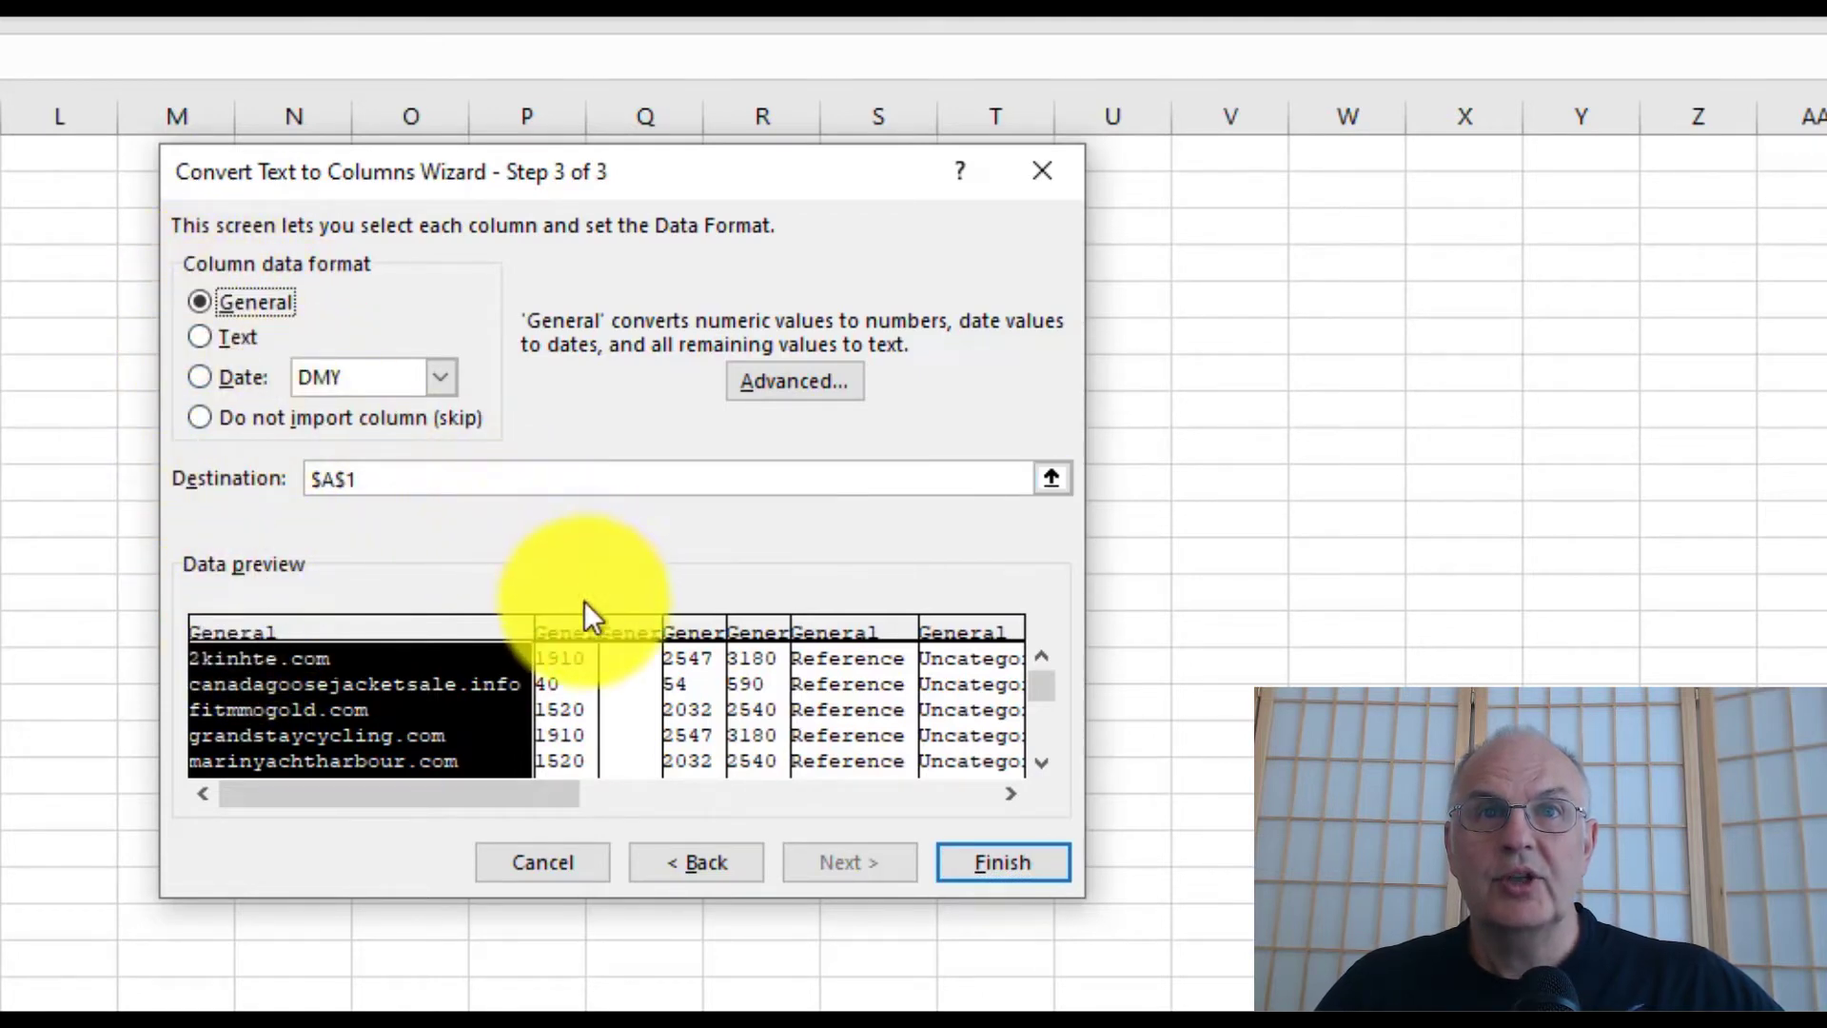
pyautogui.click(585, 637)
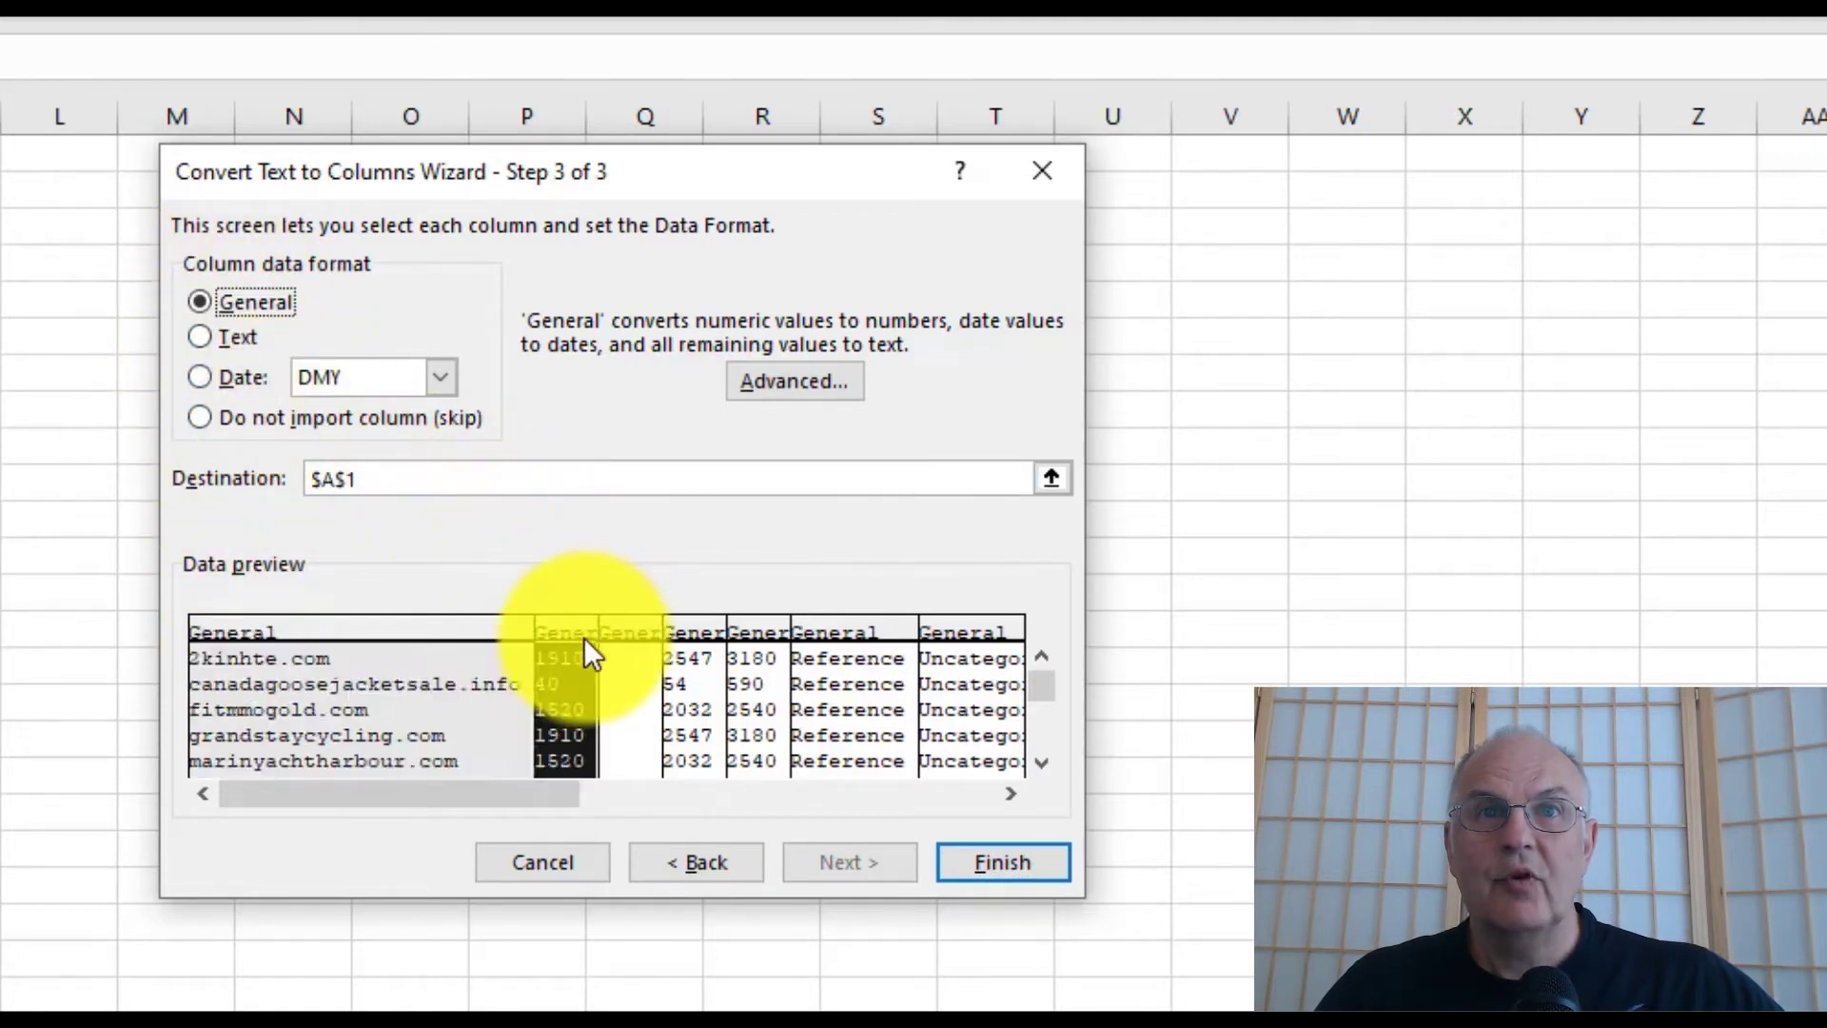
pyautogui.click(695, 628)
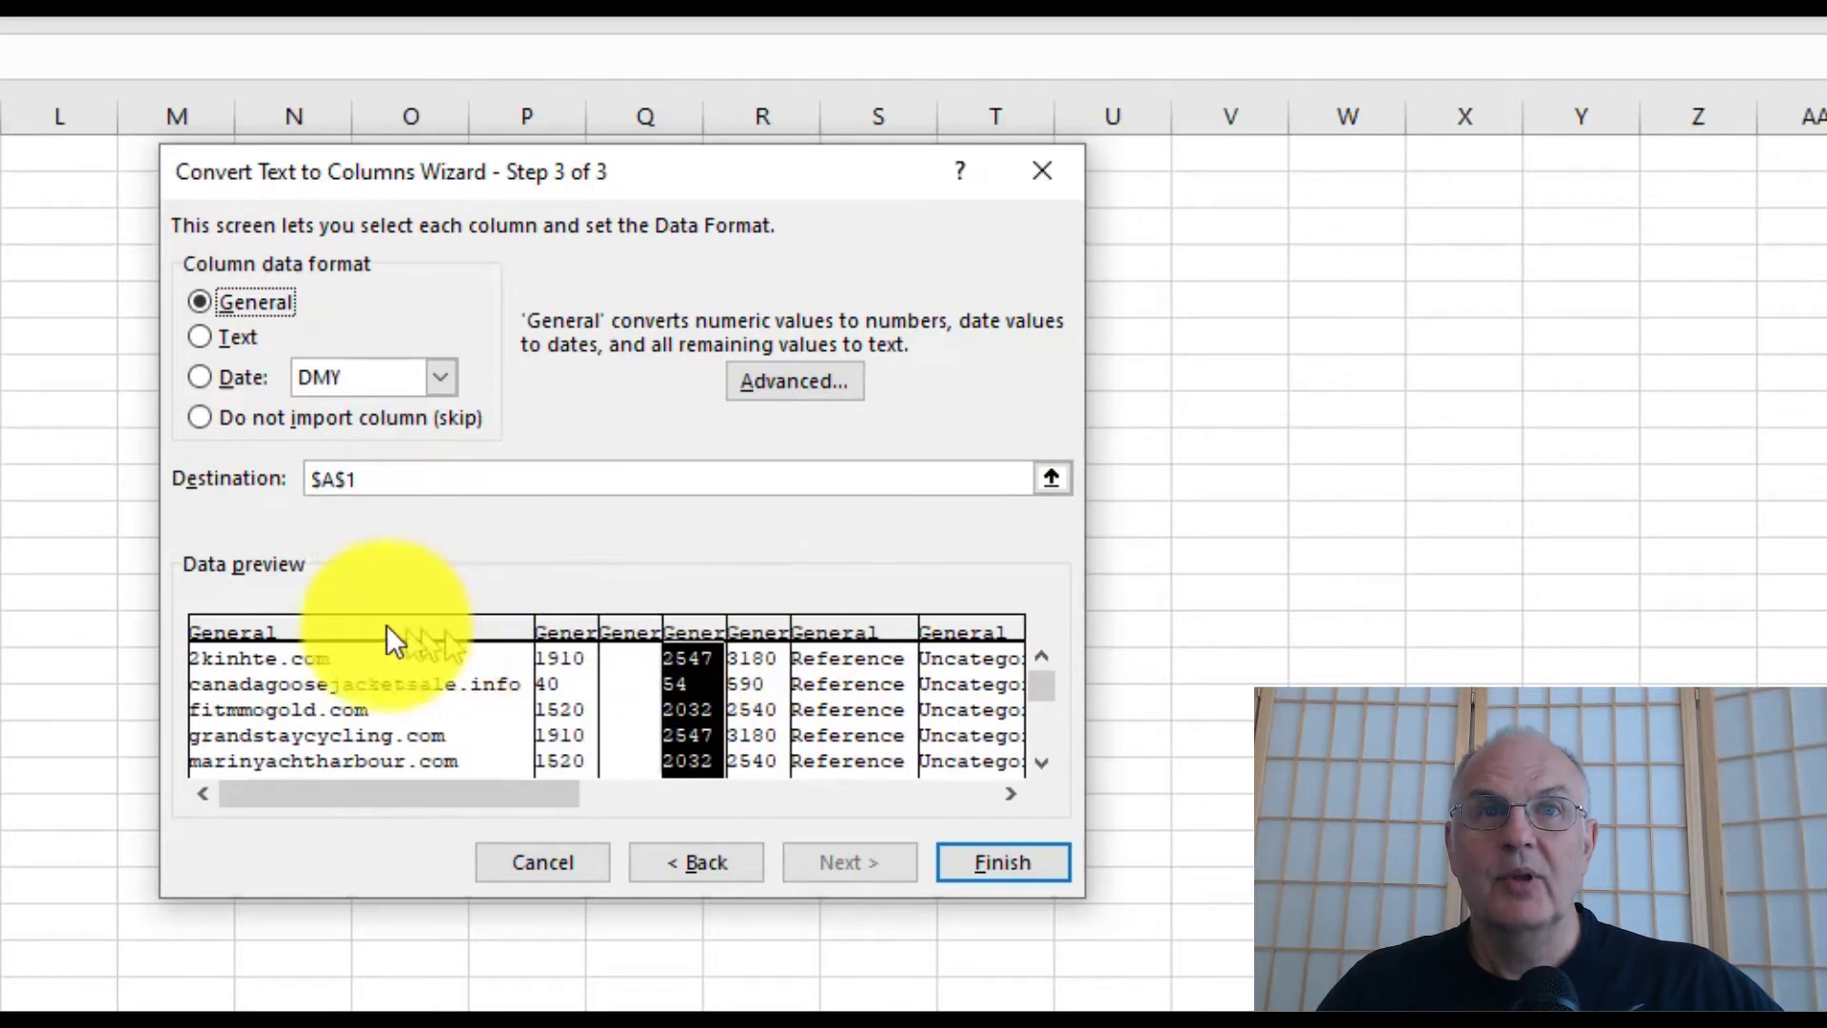
pyautogui.click(285, 632)
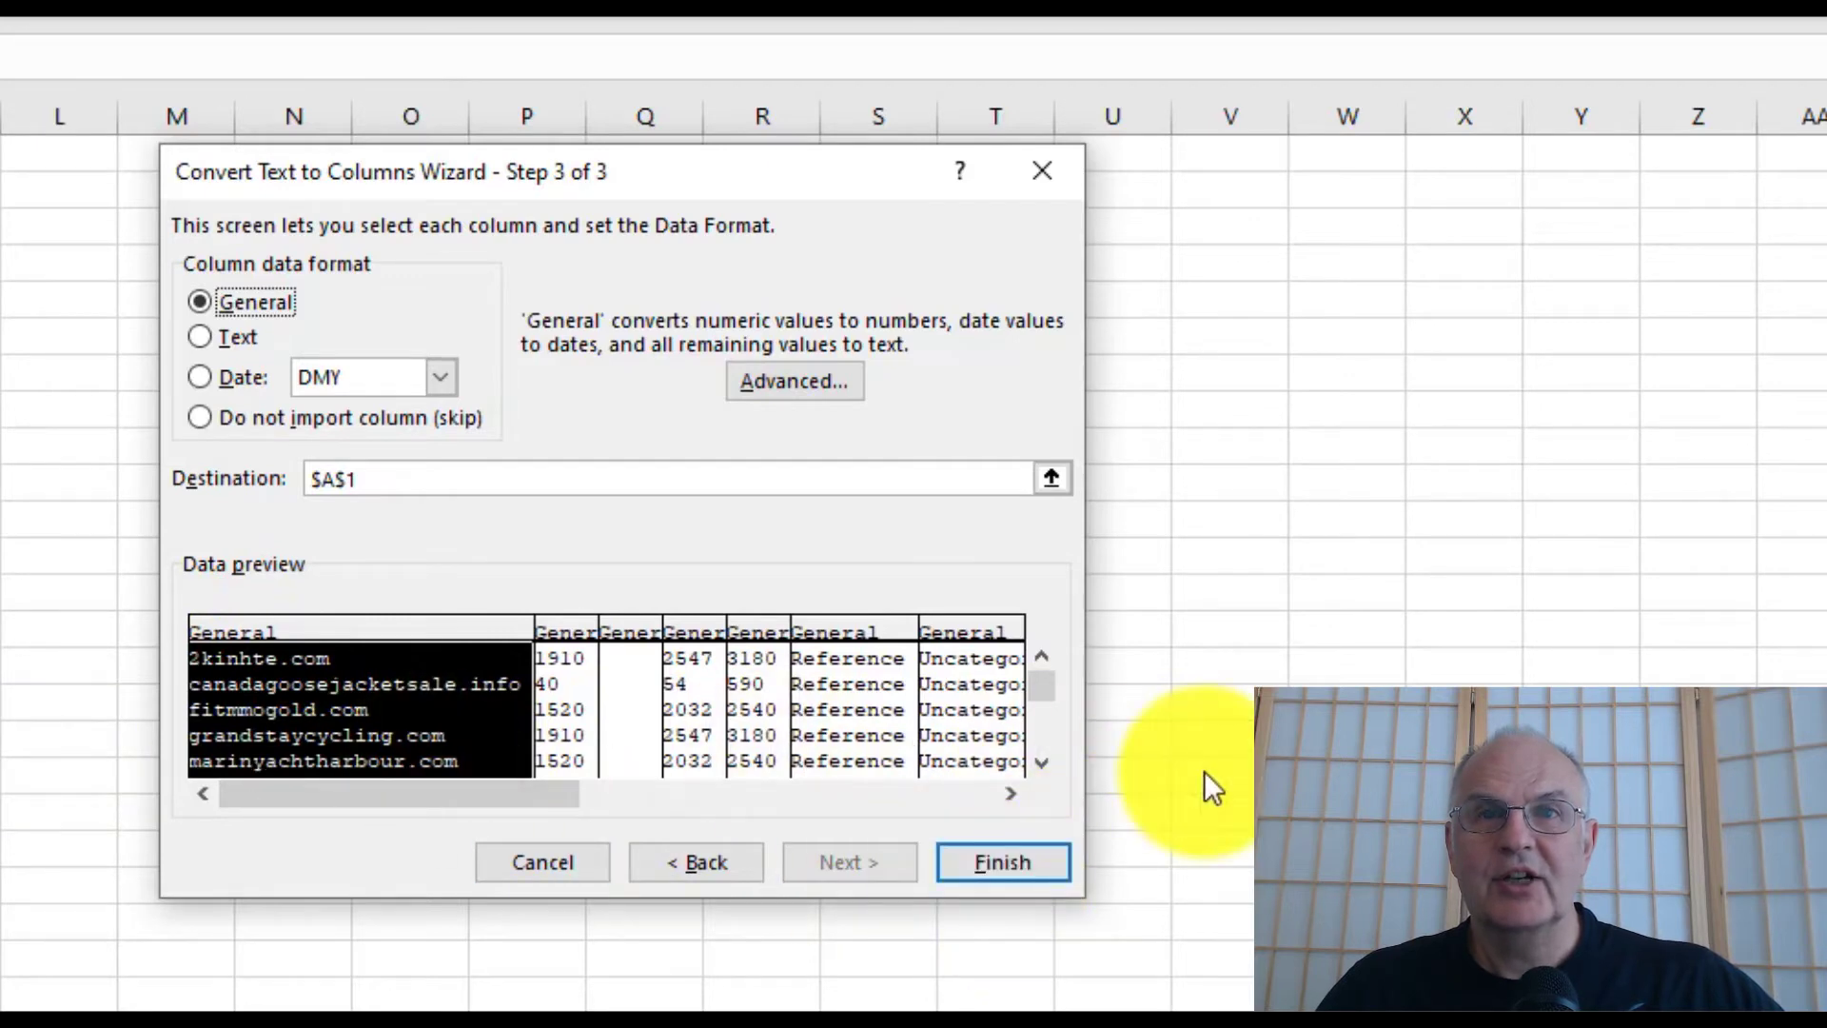
pyautogui.click(1047, 872)
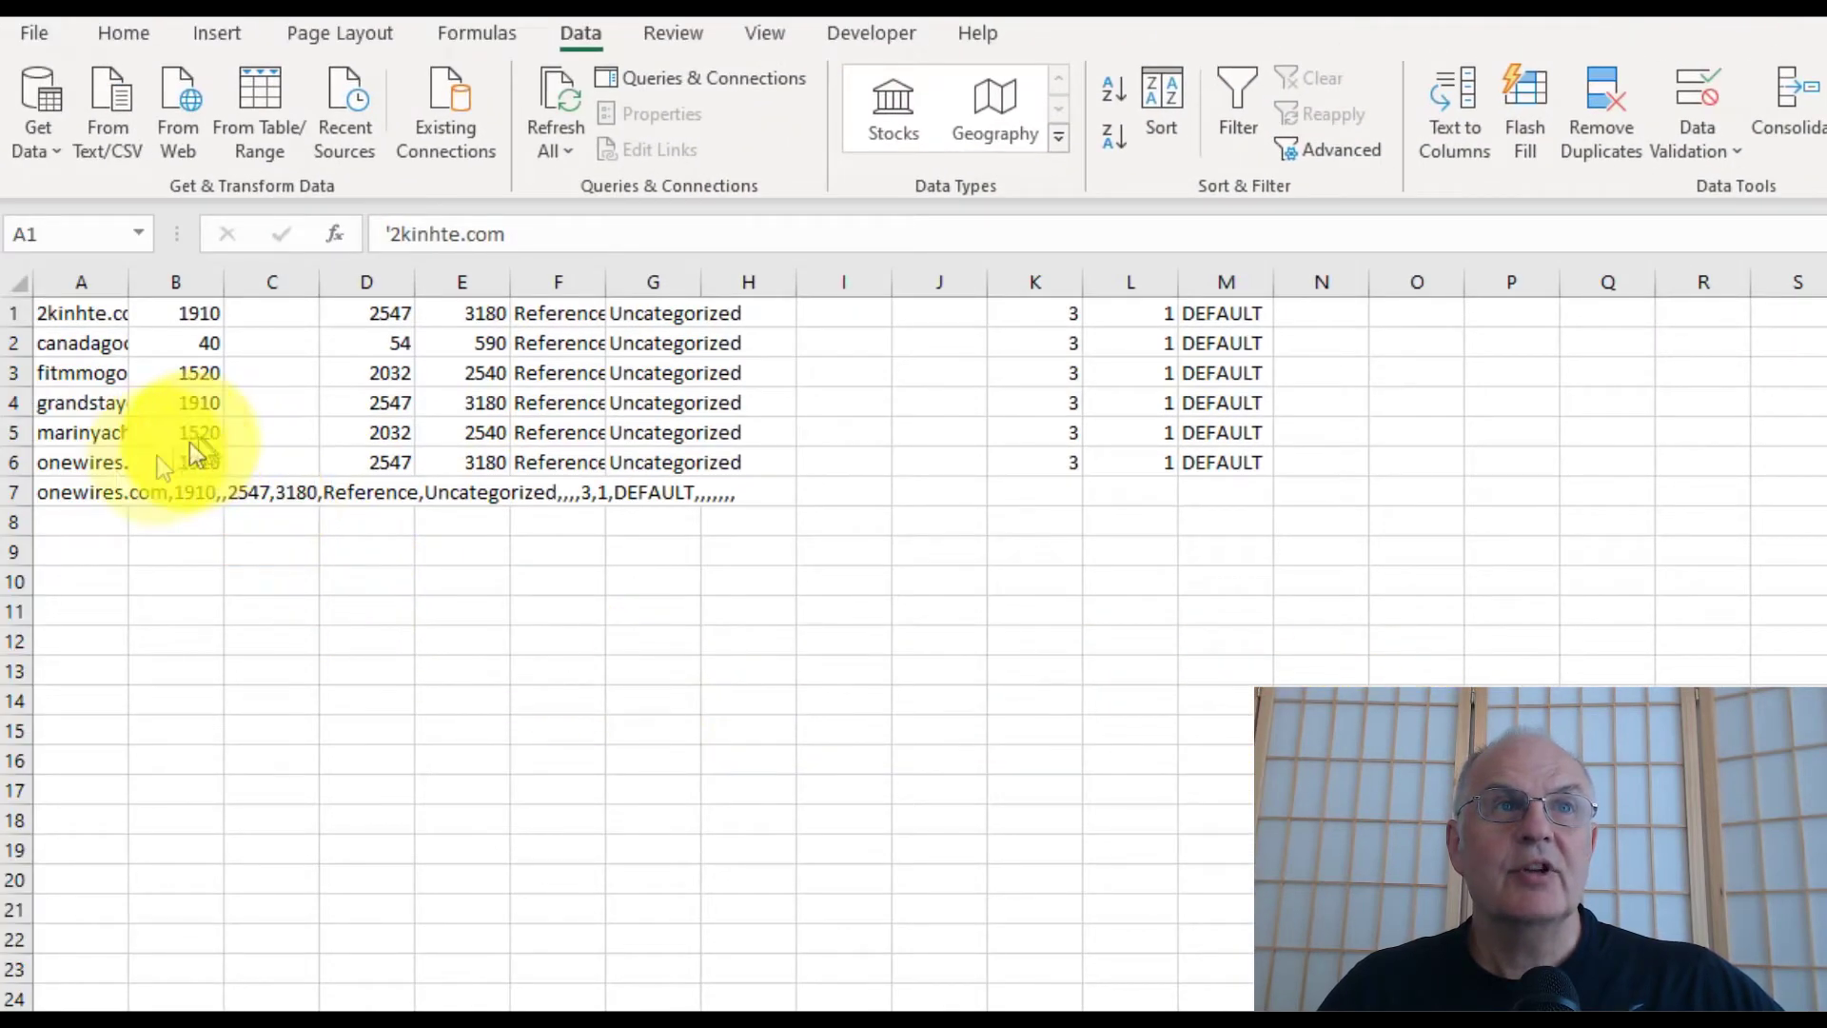
# Delete the leftover unsplit text in cell A7 and autofit the width of column A
pyautogui.click(108, 500)
pyautogui.press('Delete')
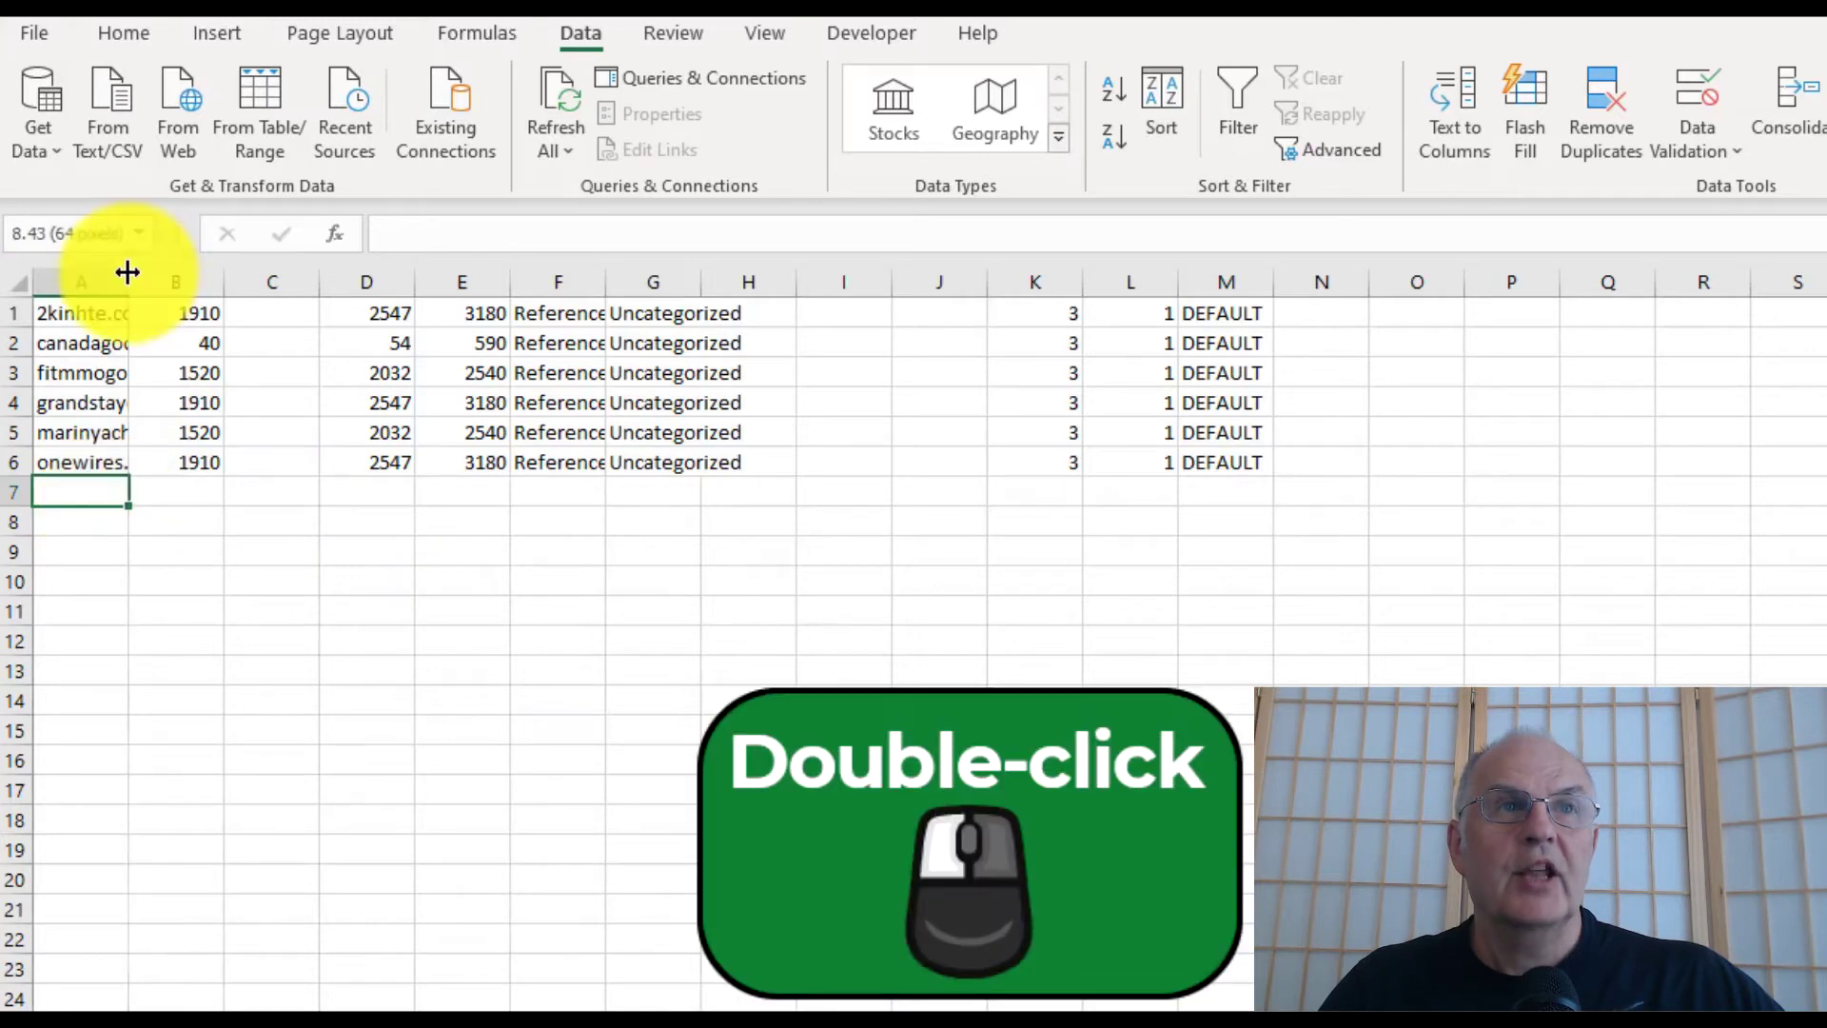
pyautogui.doubleClick(127, 282)
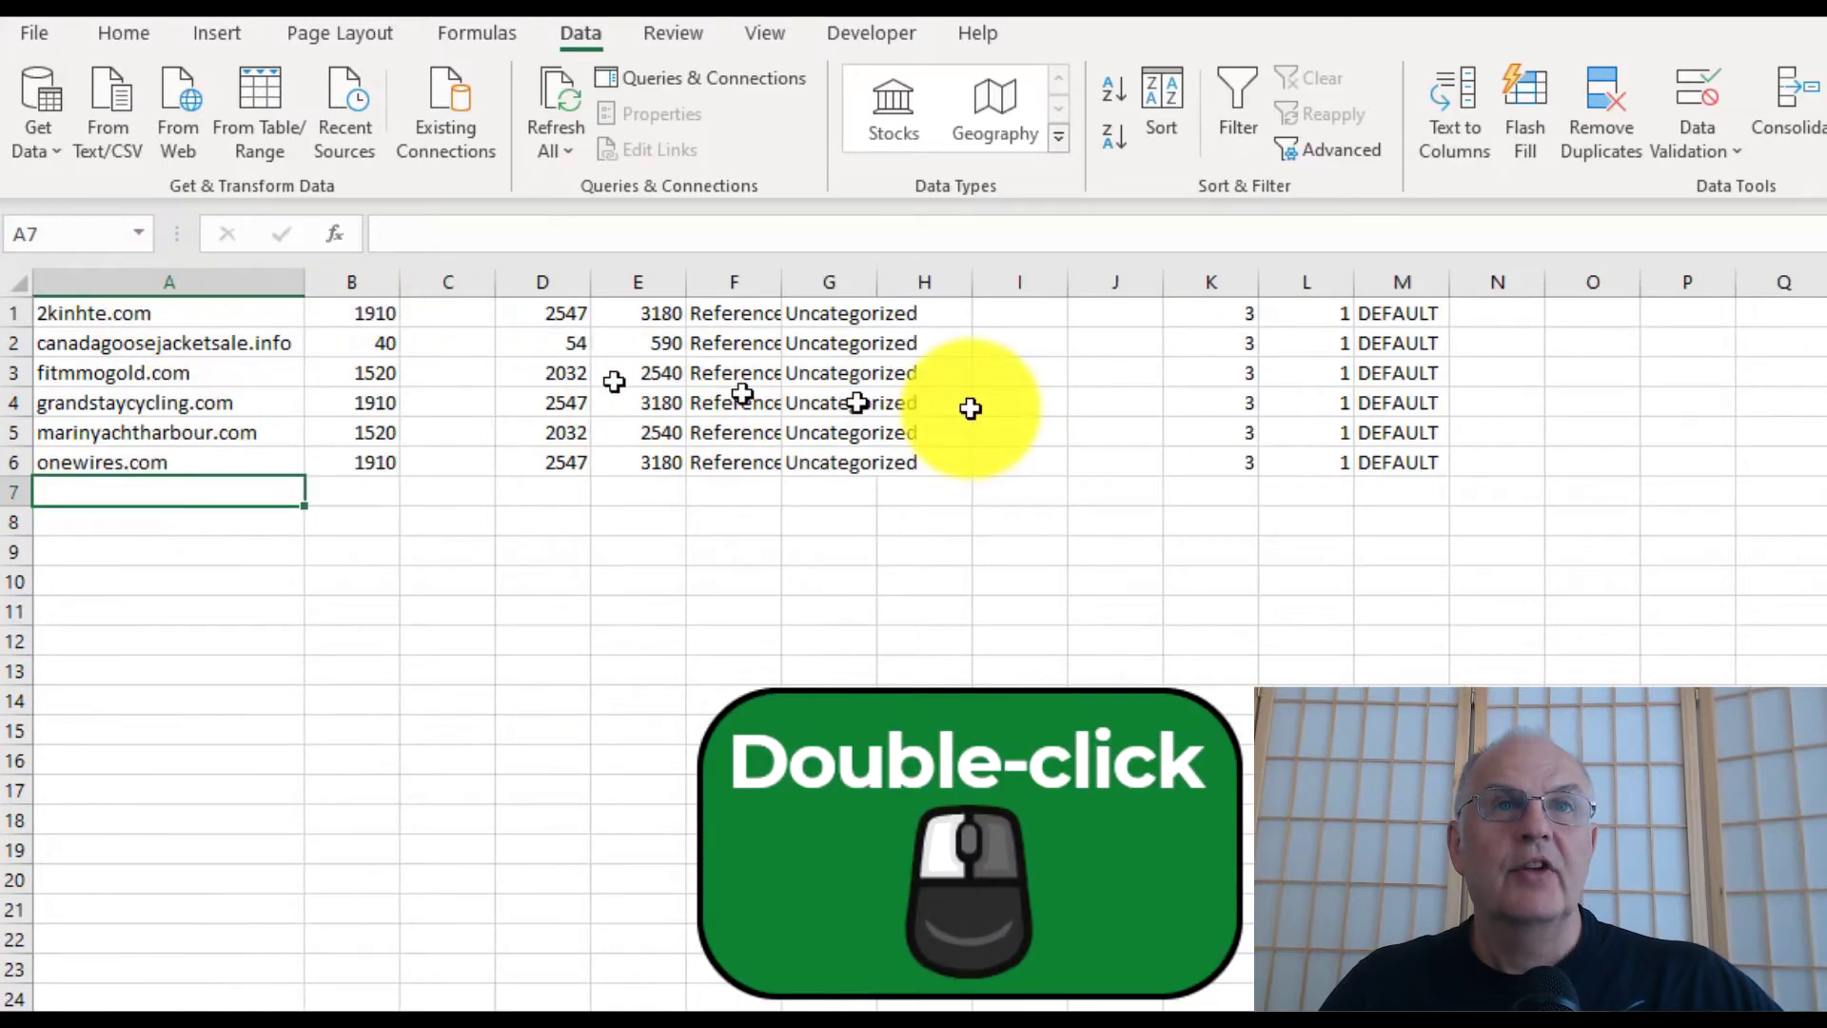
# Paste the copied comma-separated rows into the sheet starting at cell A10
pyautogui.press('Down')
pyautogui.press('Down')
pyautogui.press('Down')
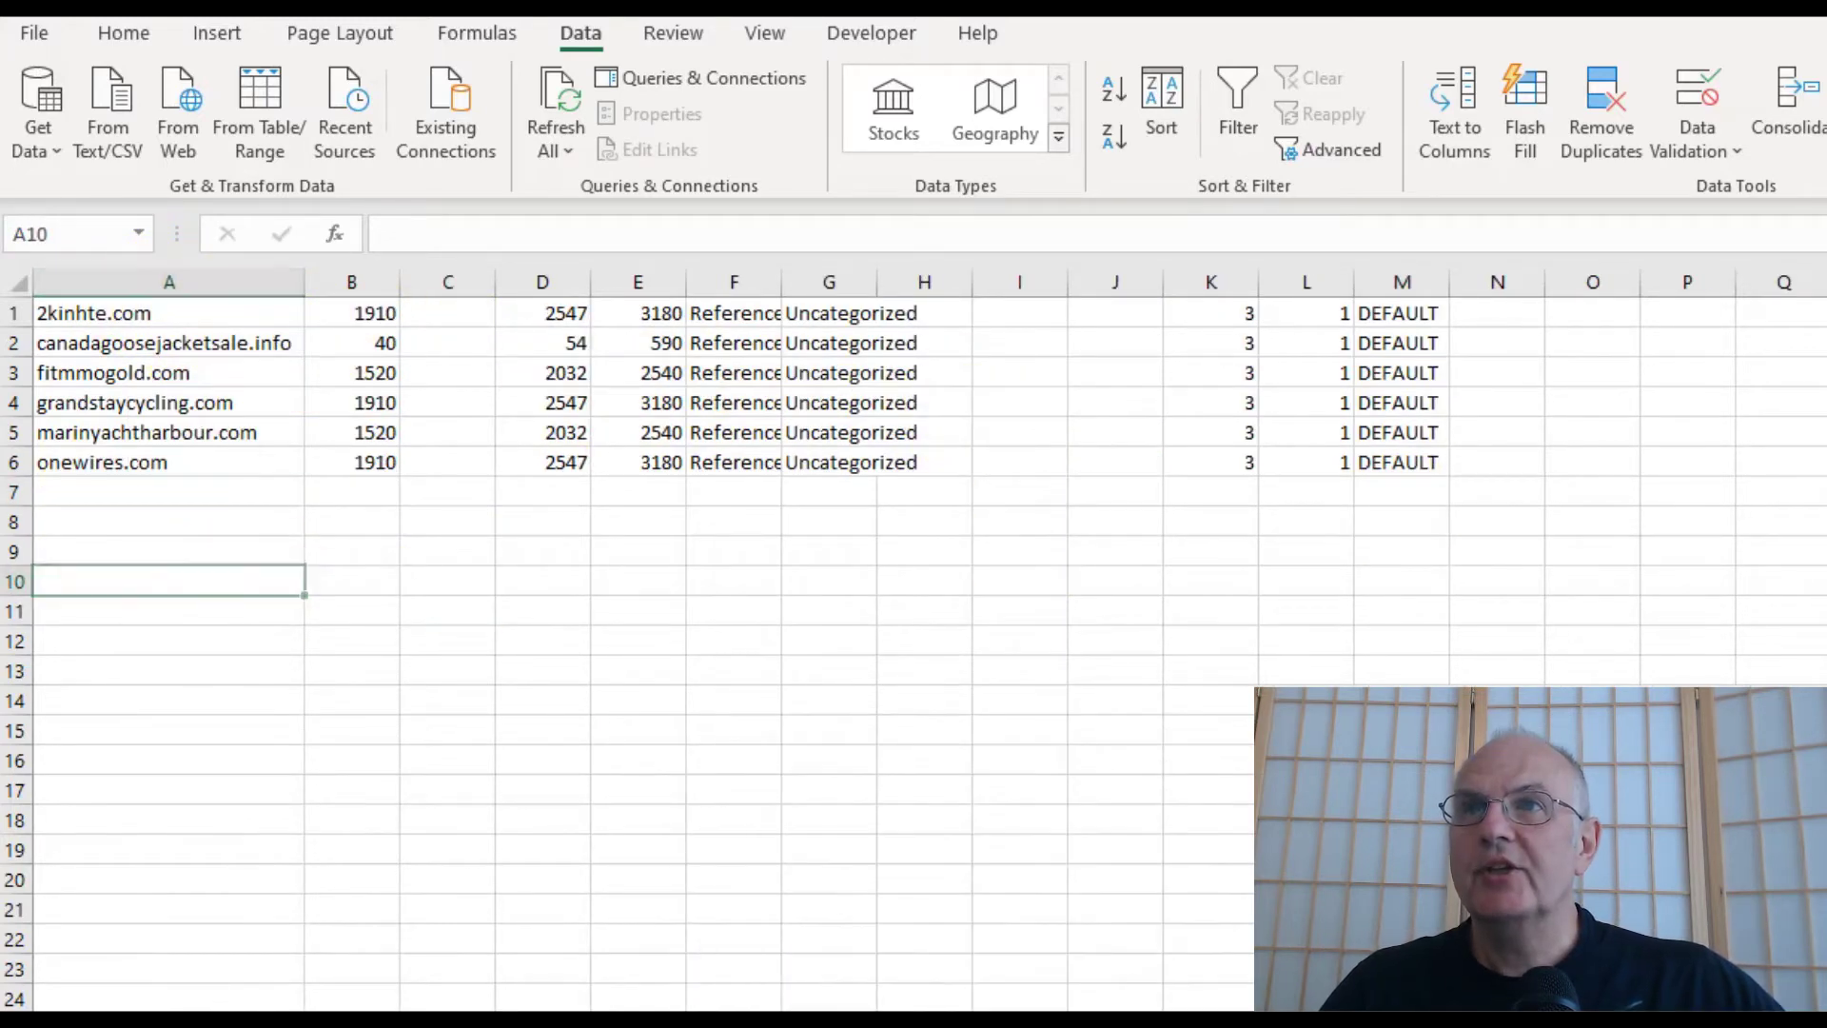
pyautogui.click(123, 33)
pyautogui.click(38, 151)
pyautogui.click(34, 236)
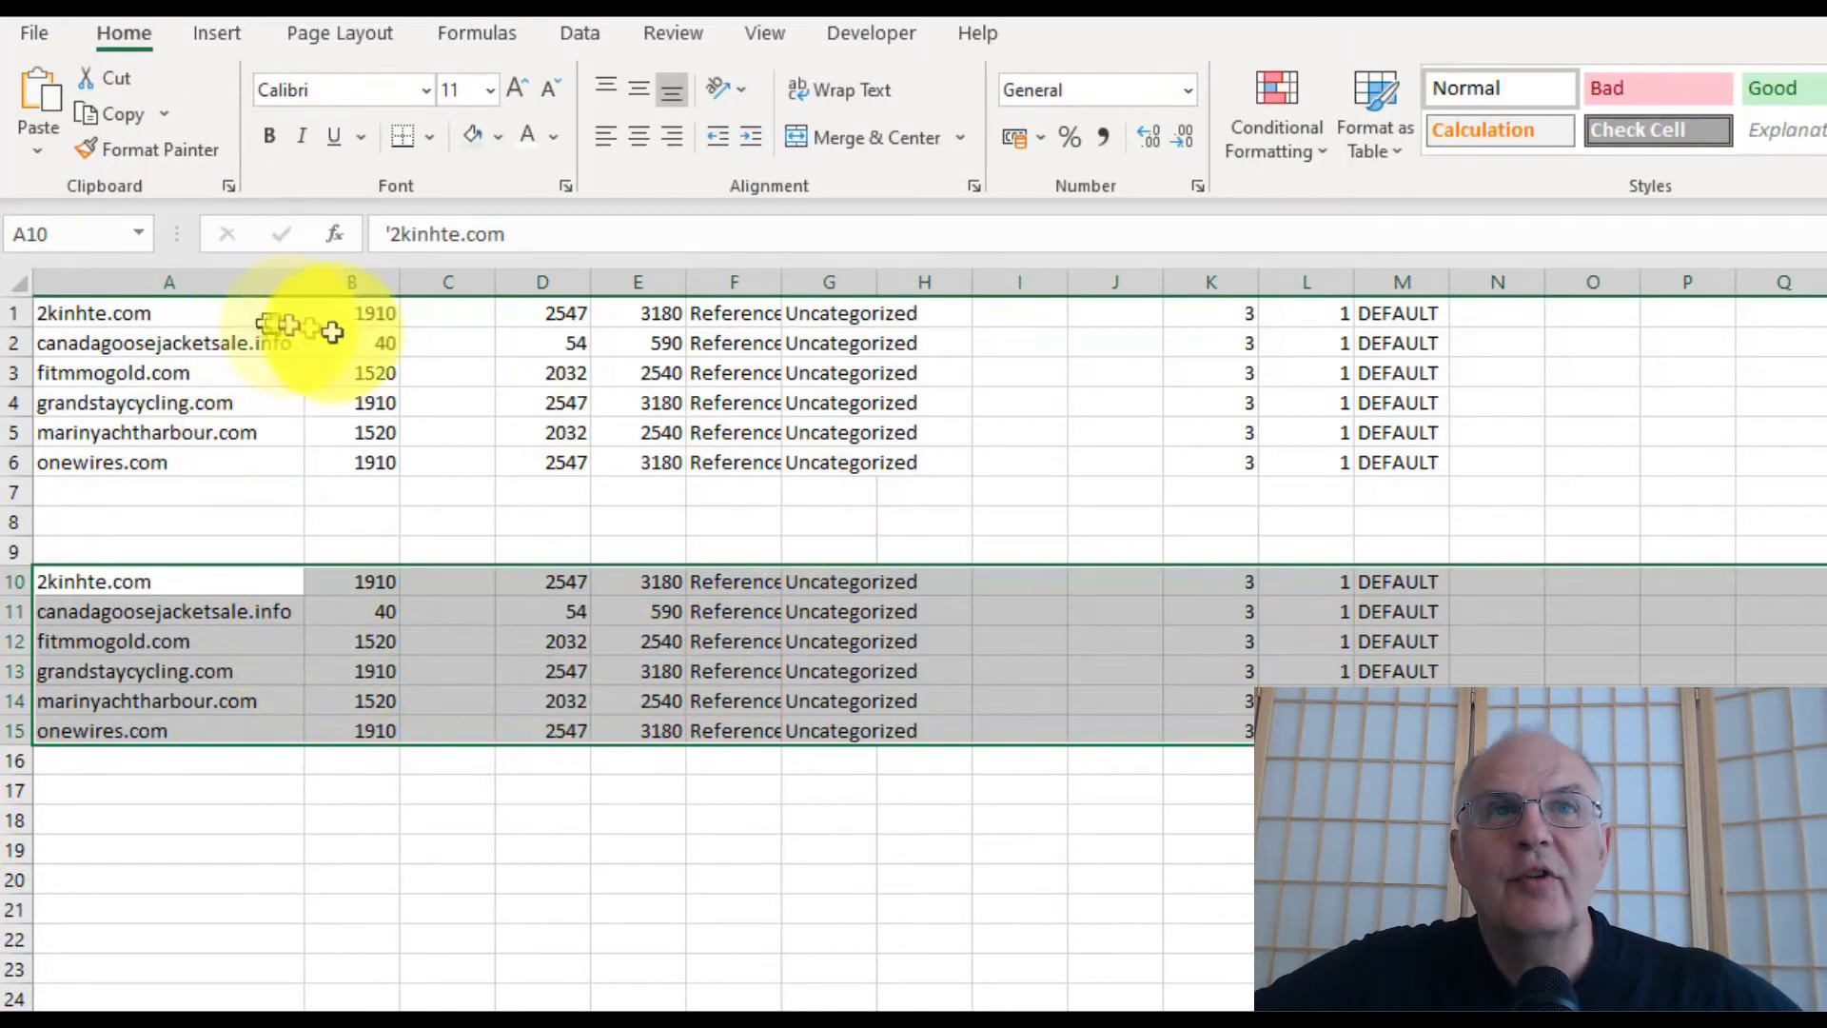
# Run Text to Columns on column A as delimited data with Semicolon instead of Comma as the only delimiter
pyautogui.click(580, 33)
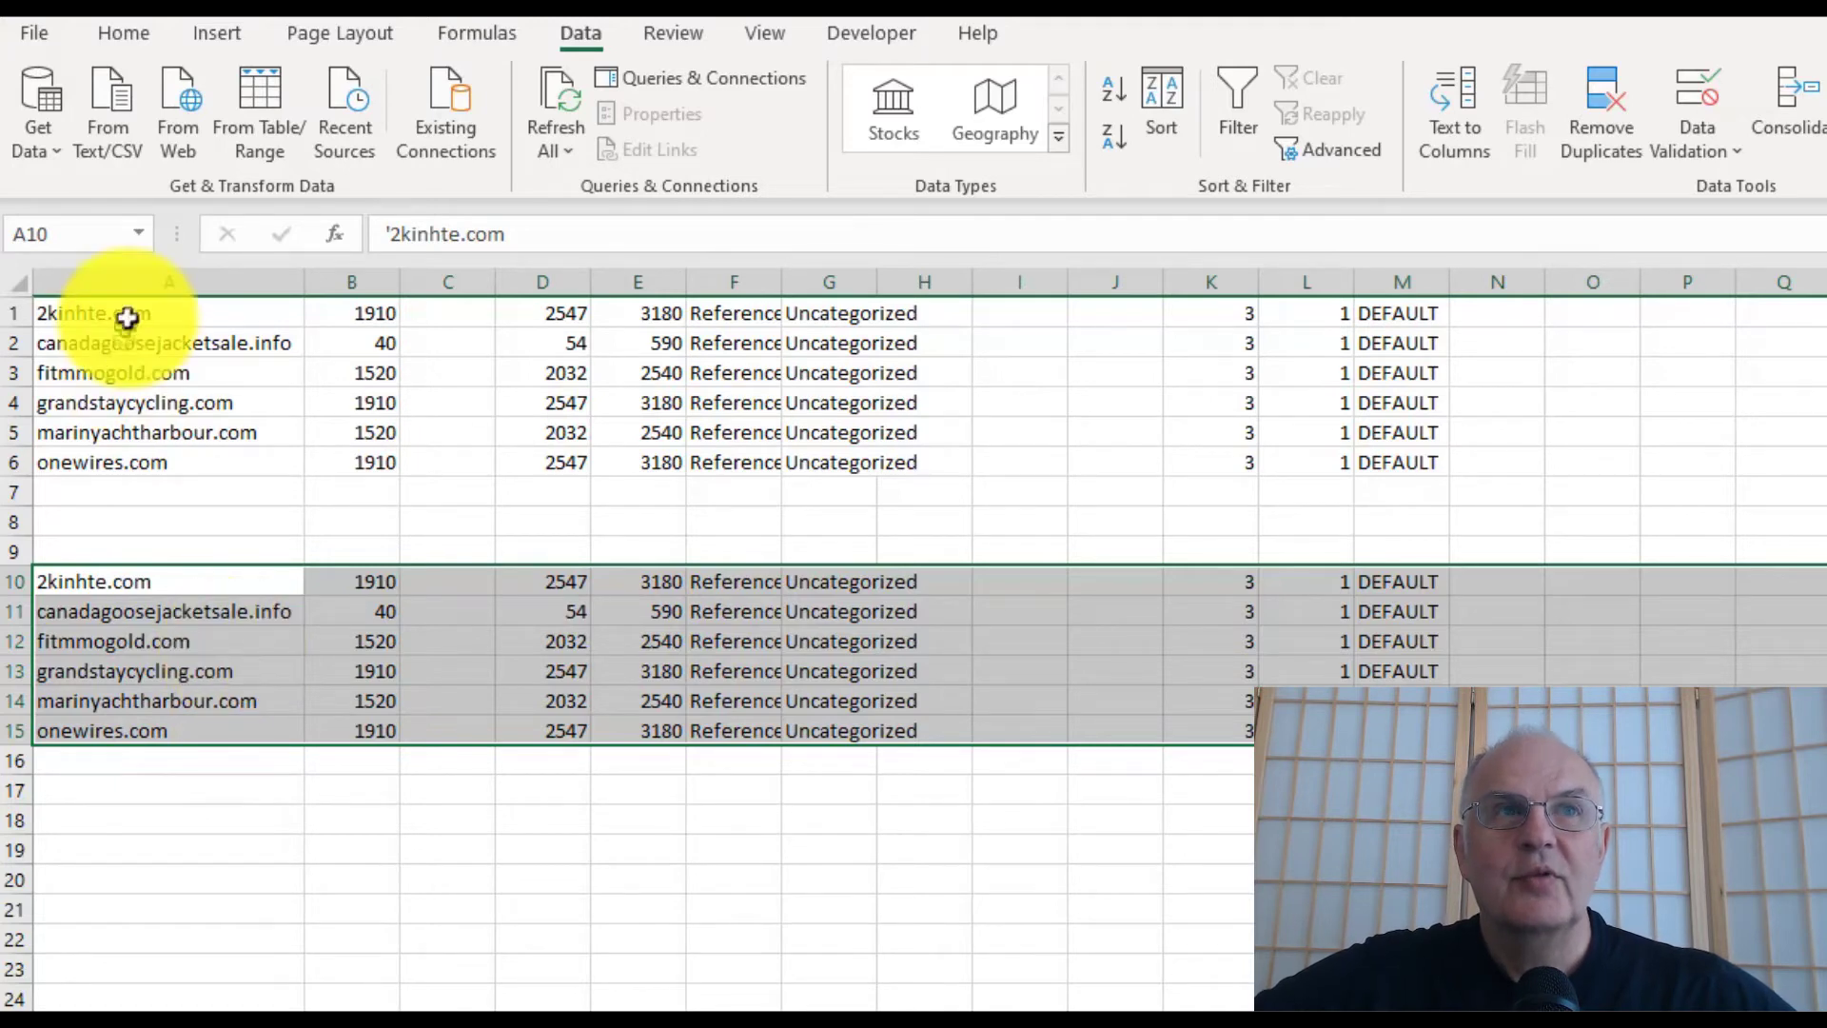
pyautogui.click(127, 283)
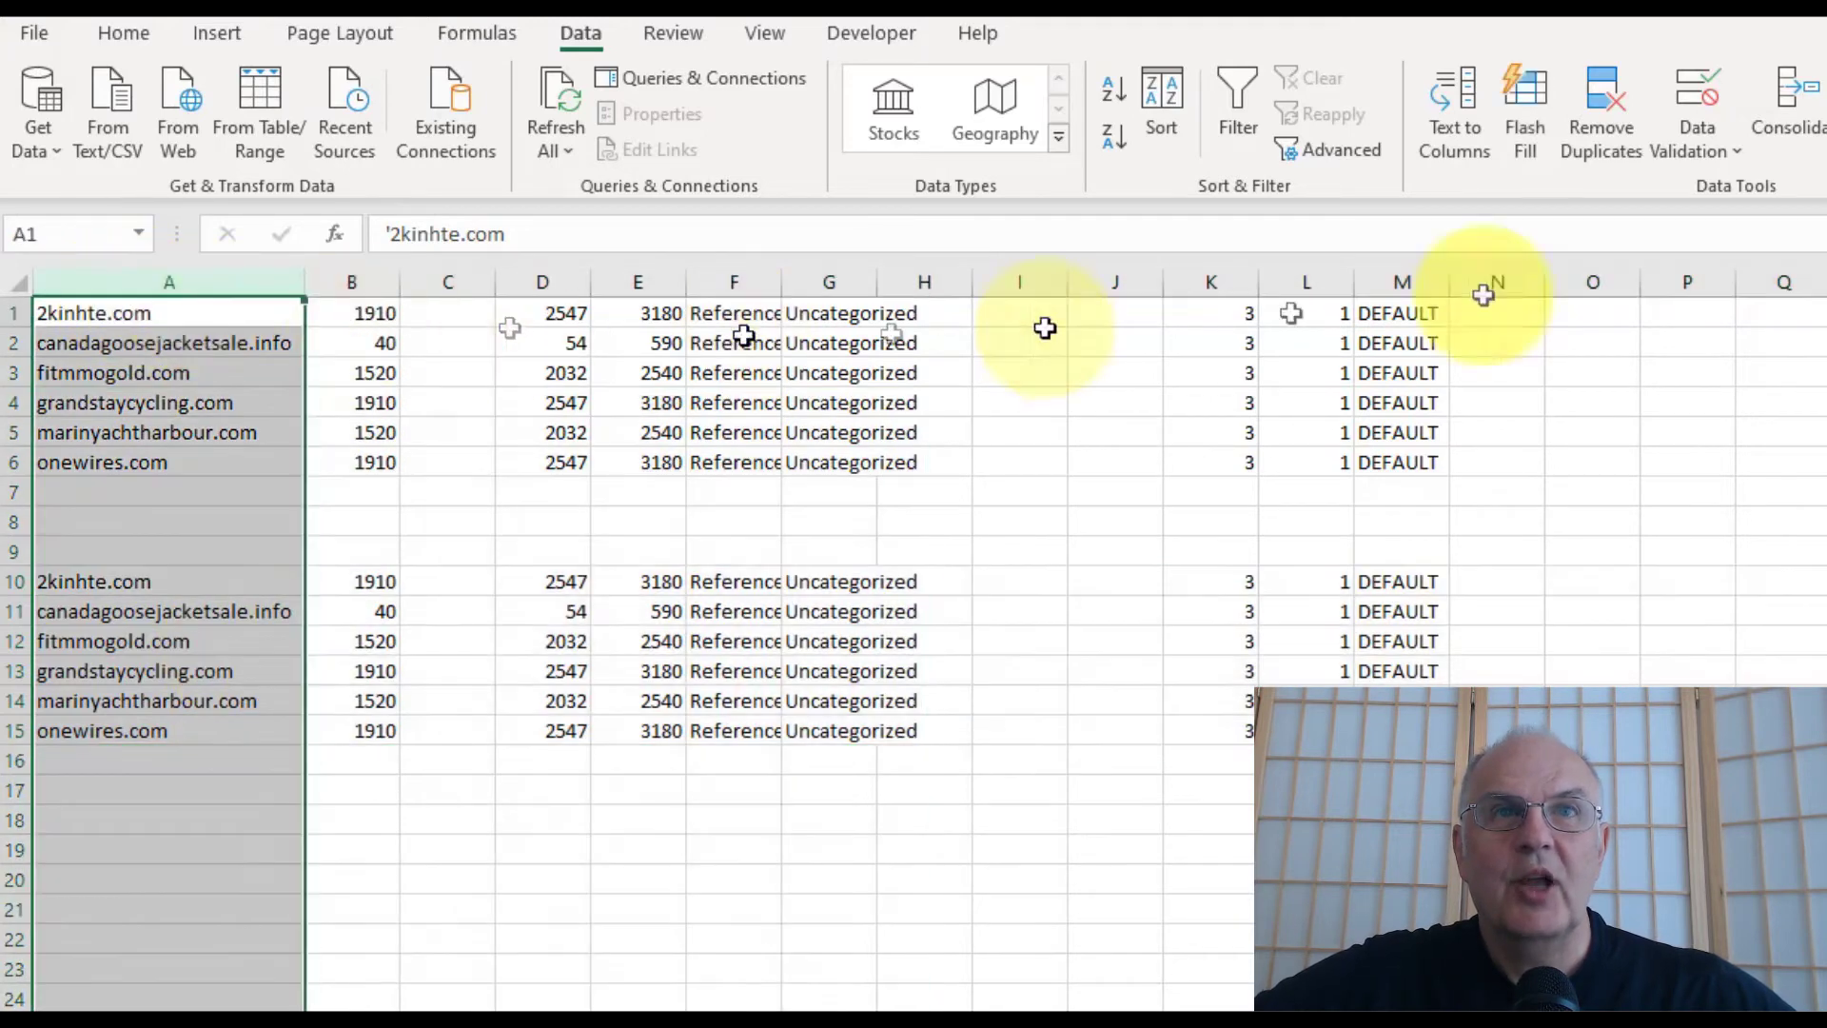
pyautogui.click(1469, 116)
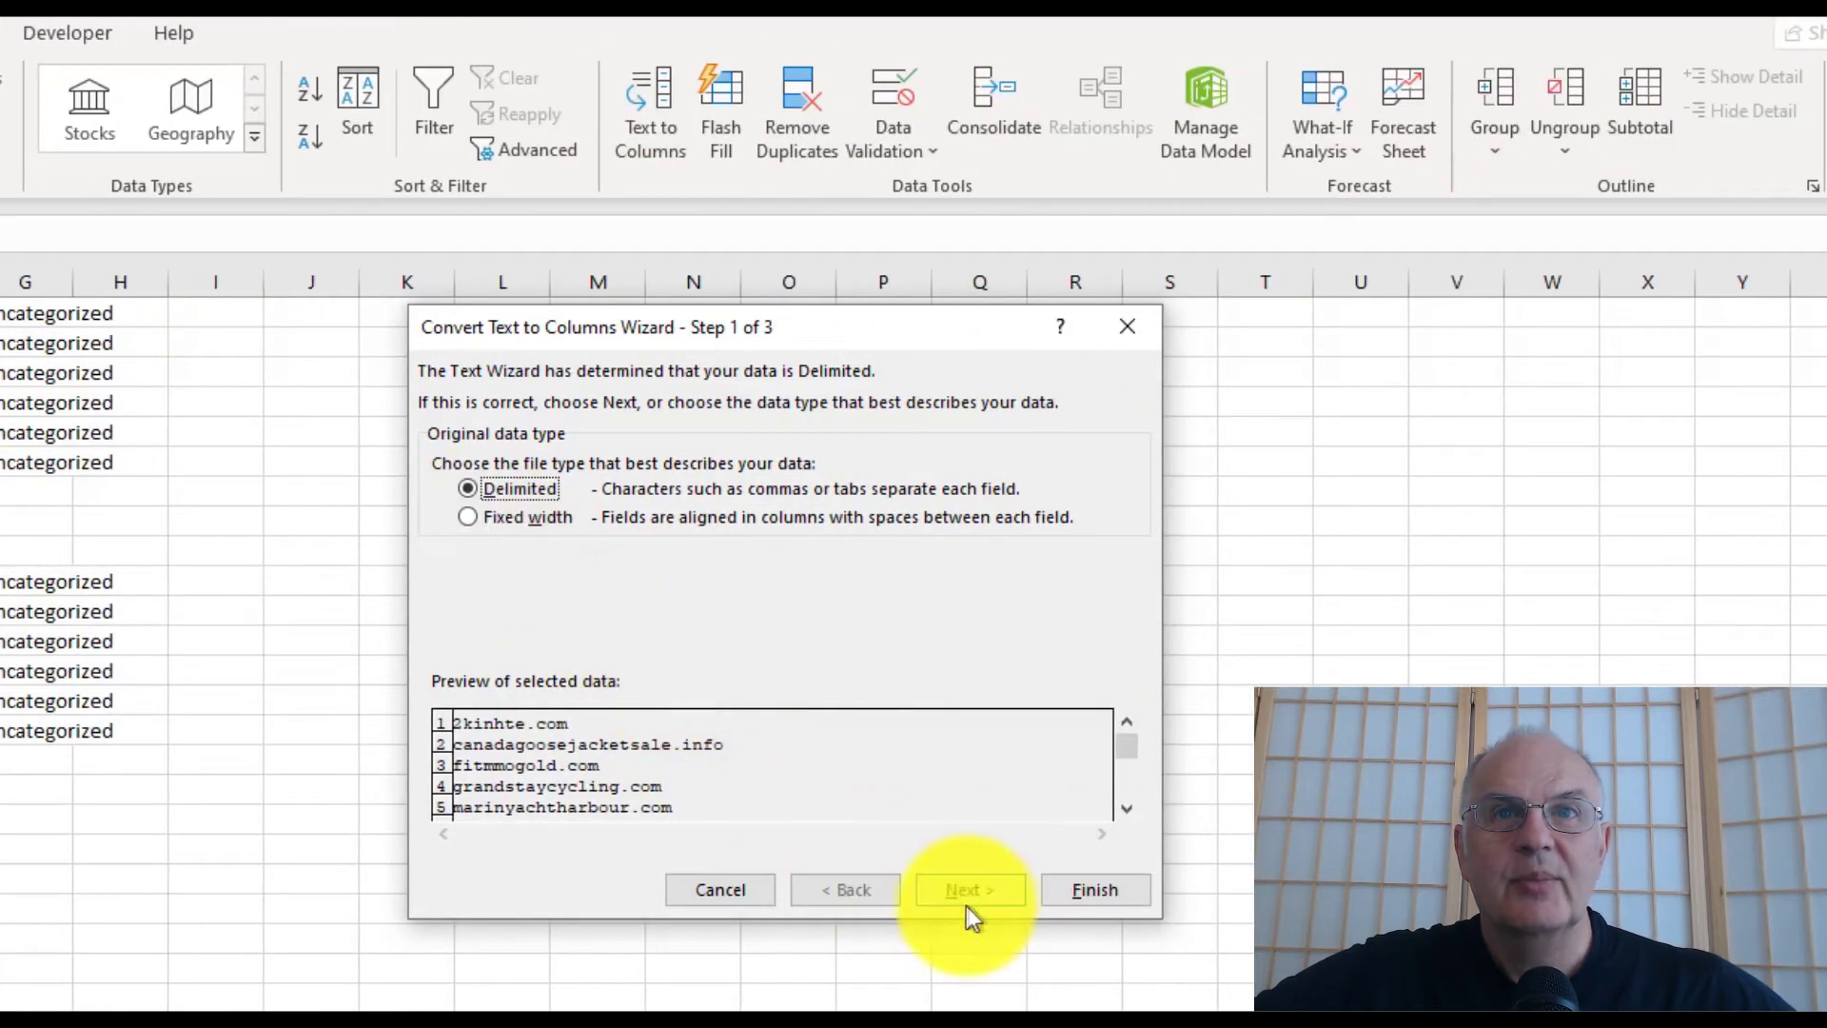
pyautogui.click(966, 894)
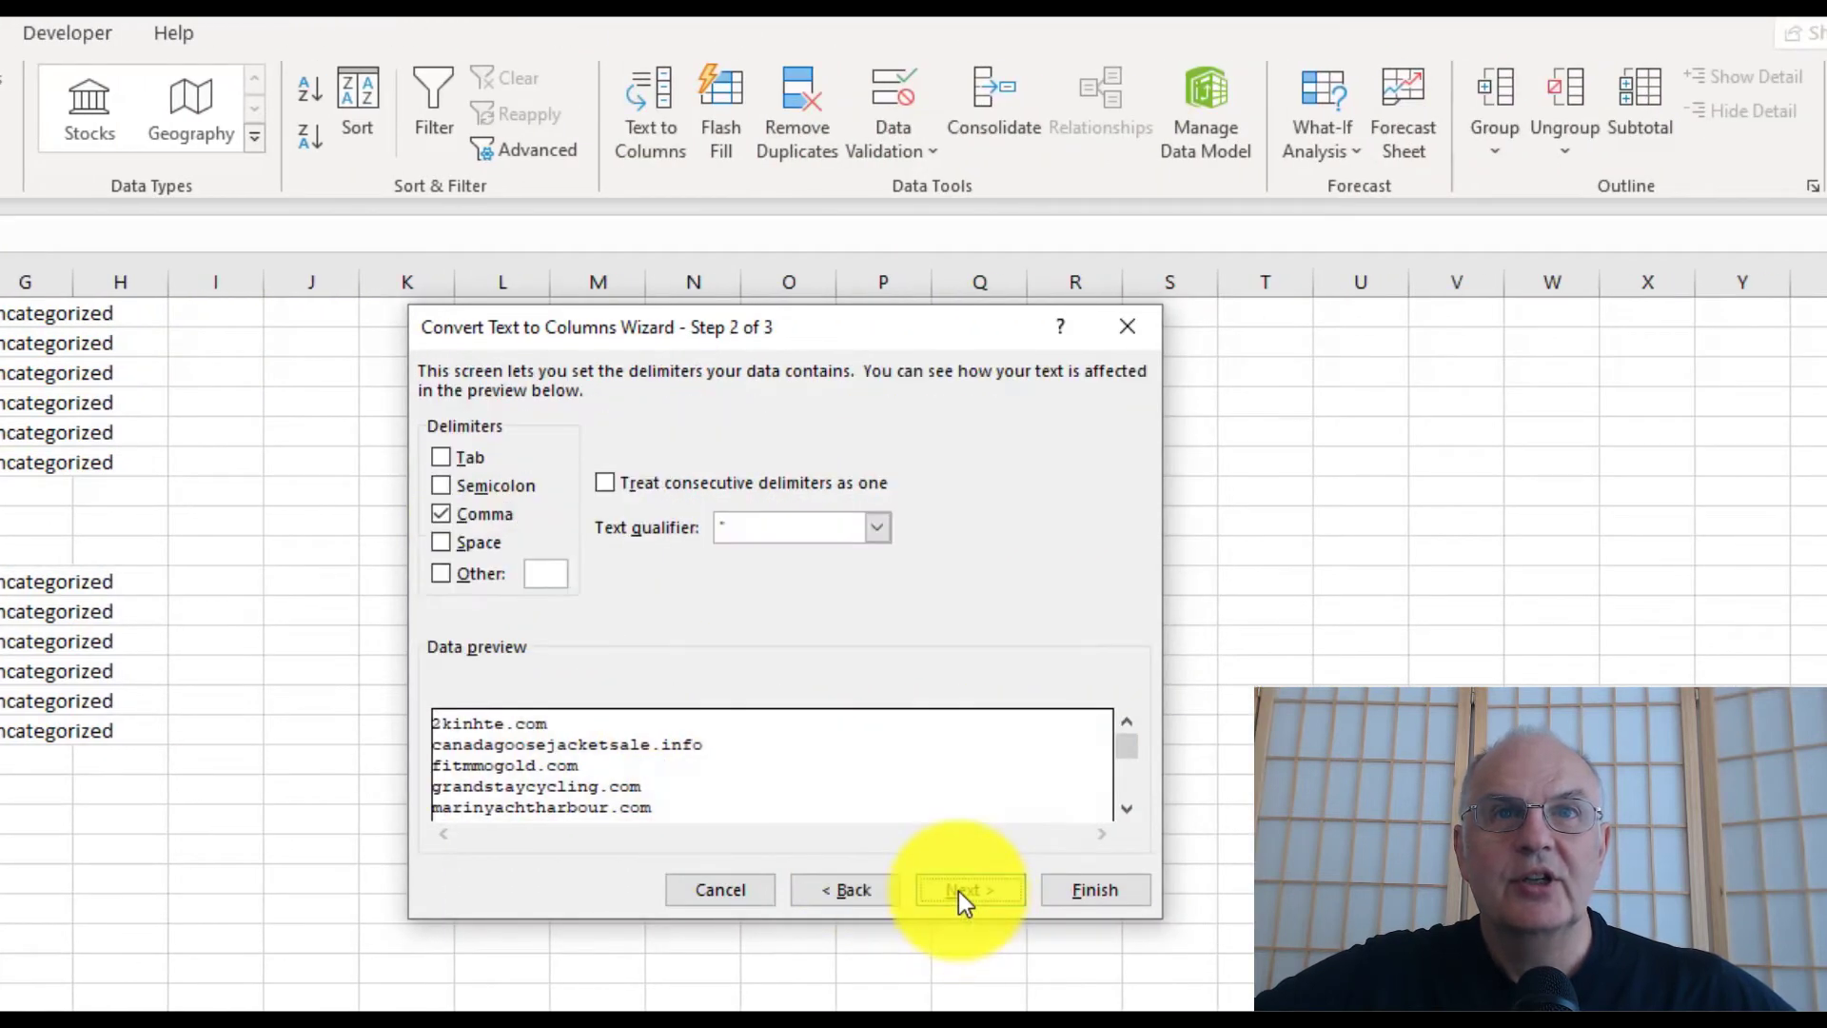
pyautogui.click(437, 488)
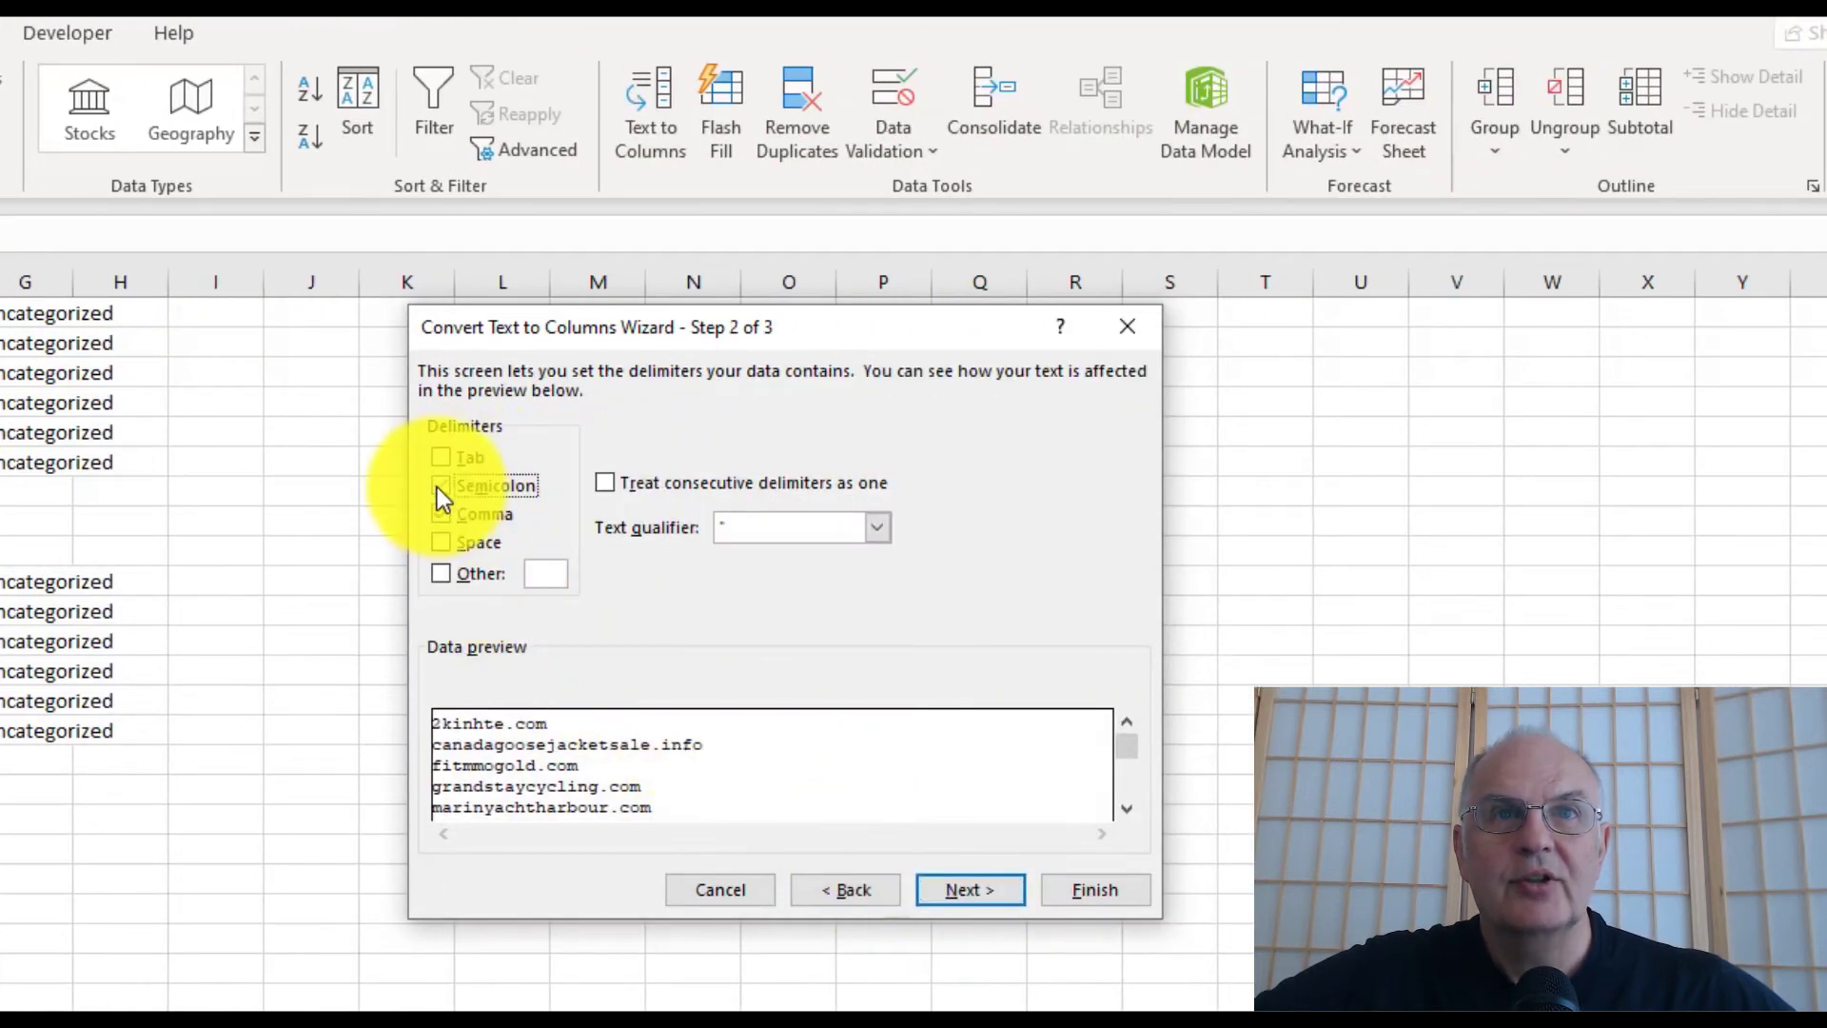
pyautogui.click(441, 514)
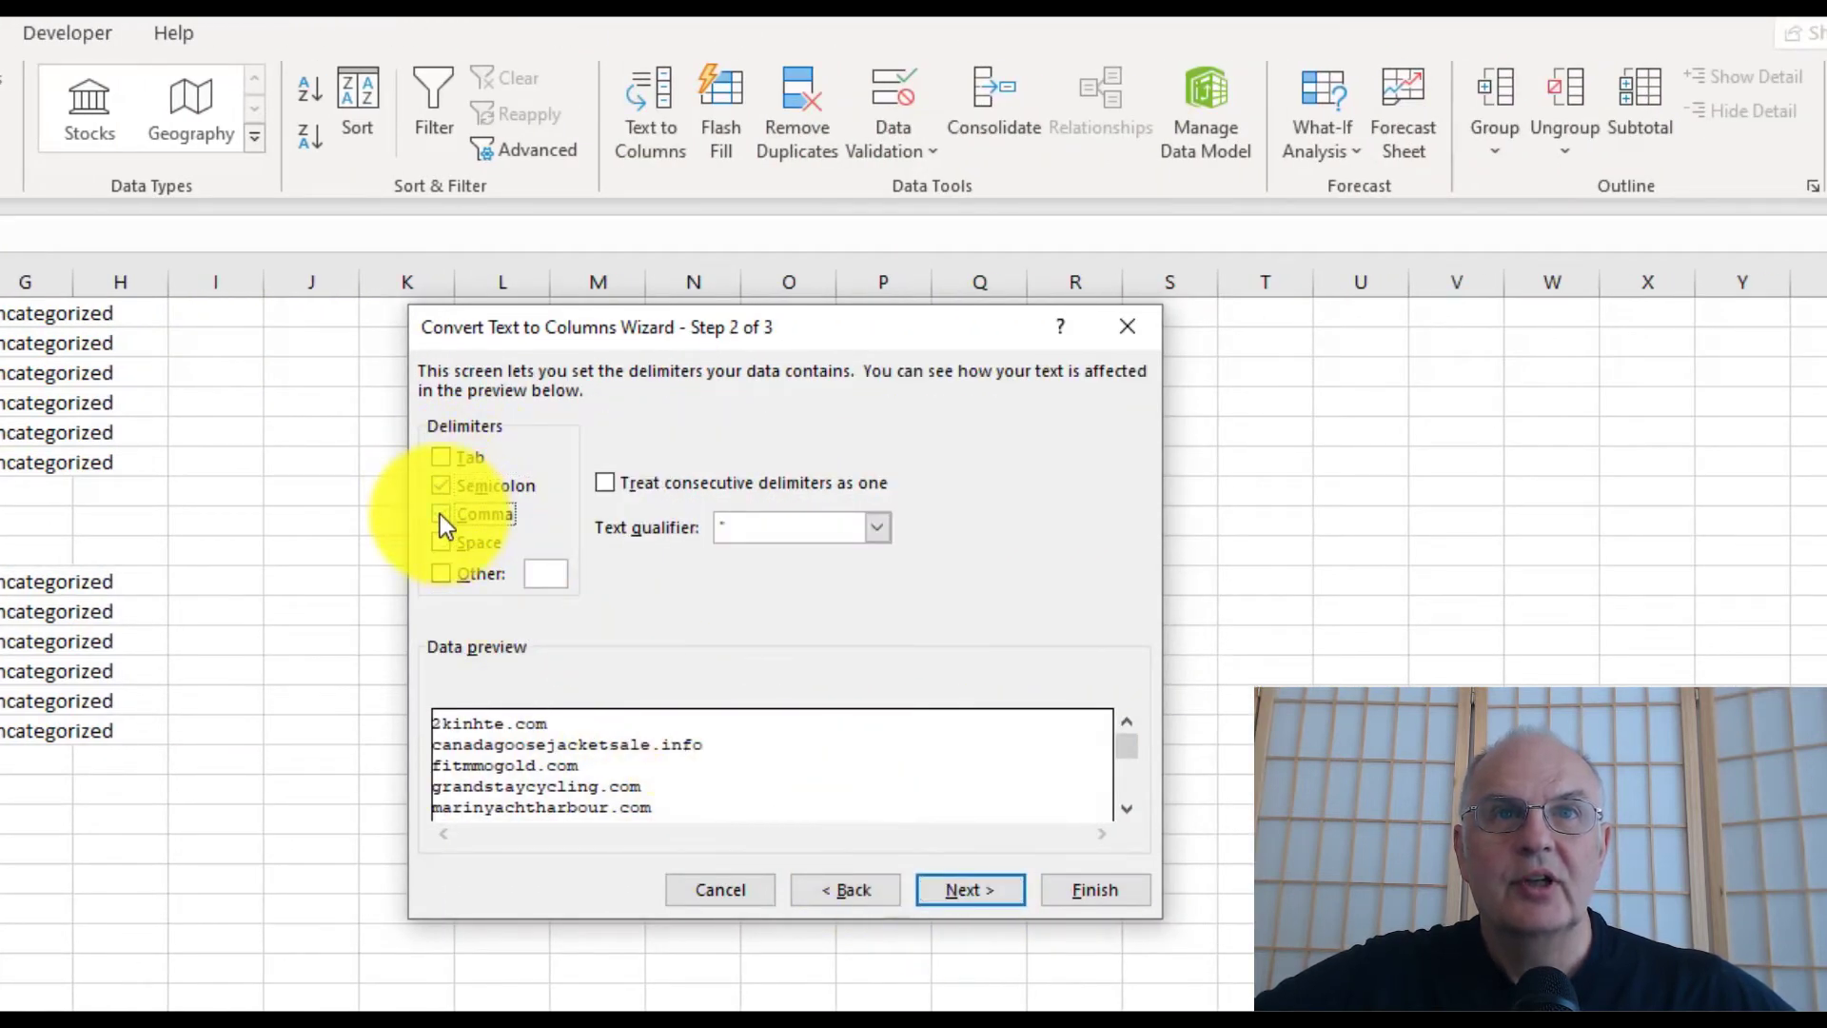
pyautogui.click(986, 898)
pyautogui.click(1094, 887)
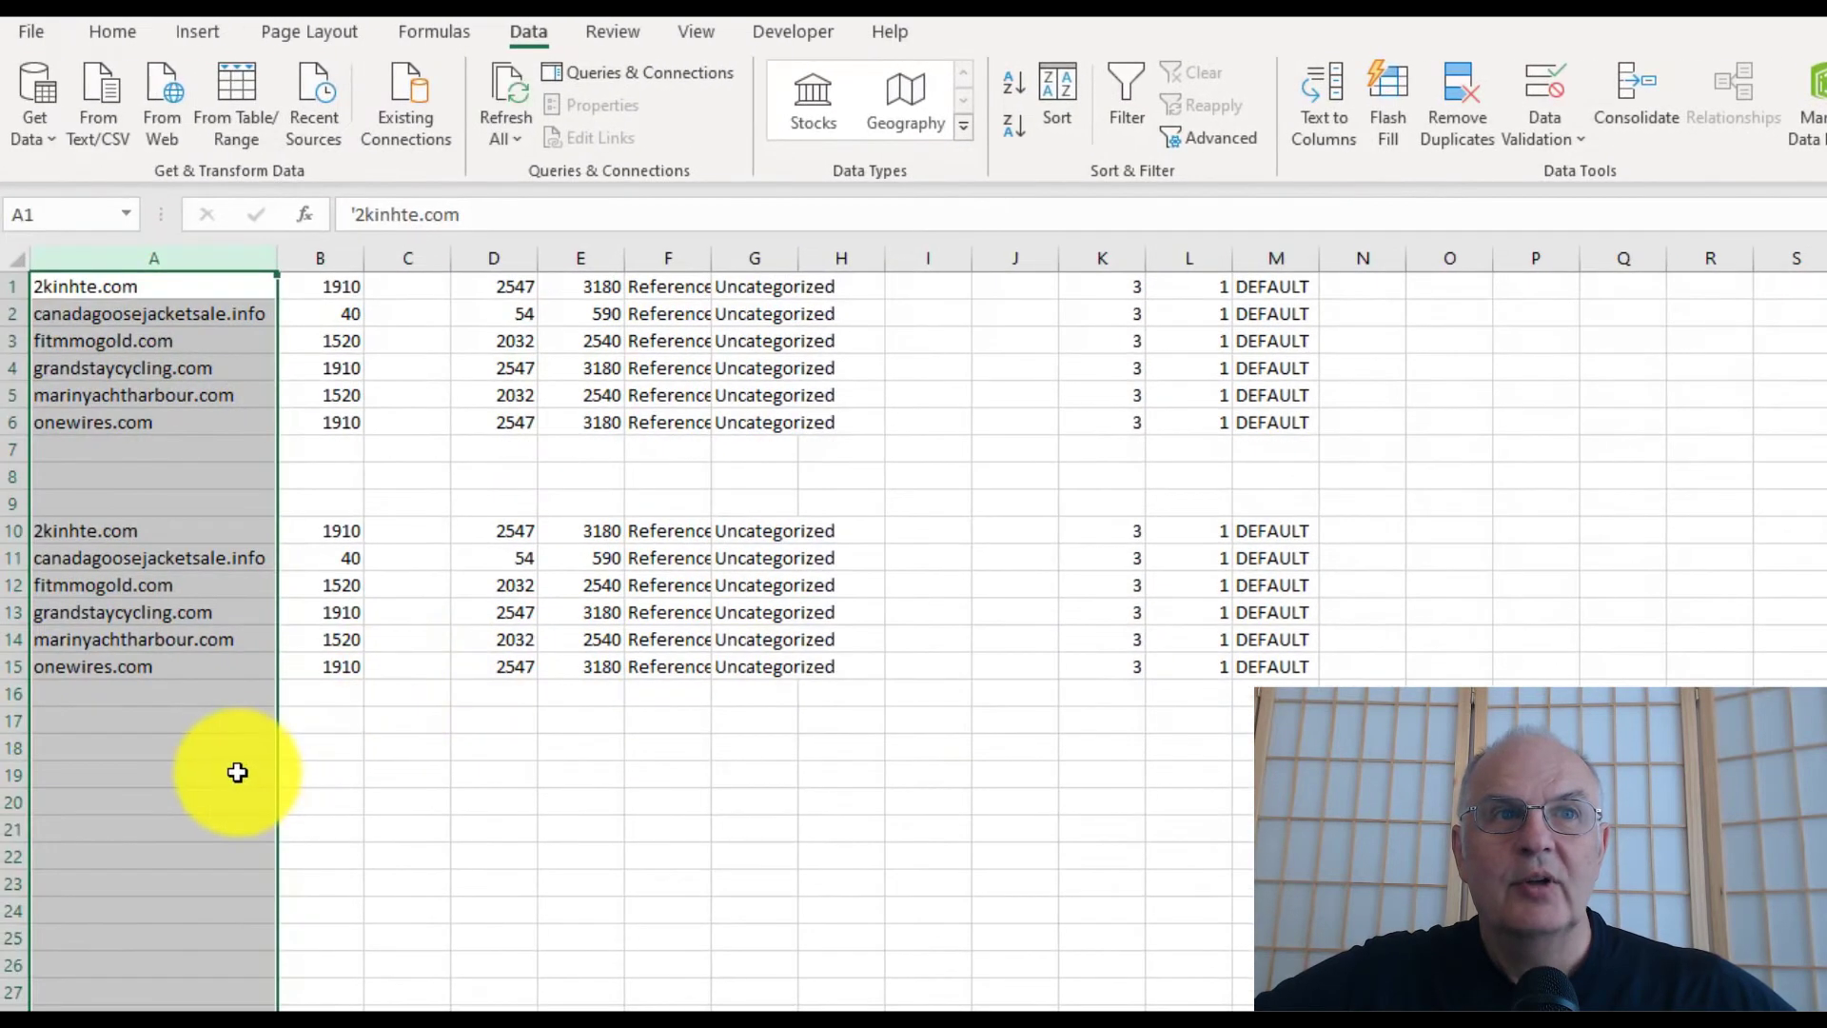
# Paste the copied comma-separated rows again, starting at cell A18
pyautogui.moveTo(228, 774); pyautogui.dragTo(210, 749)
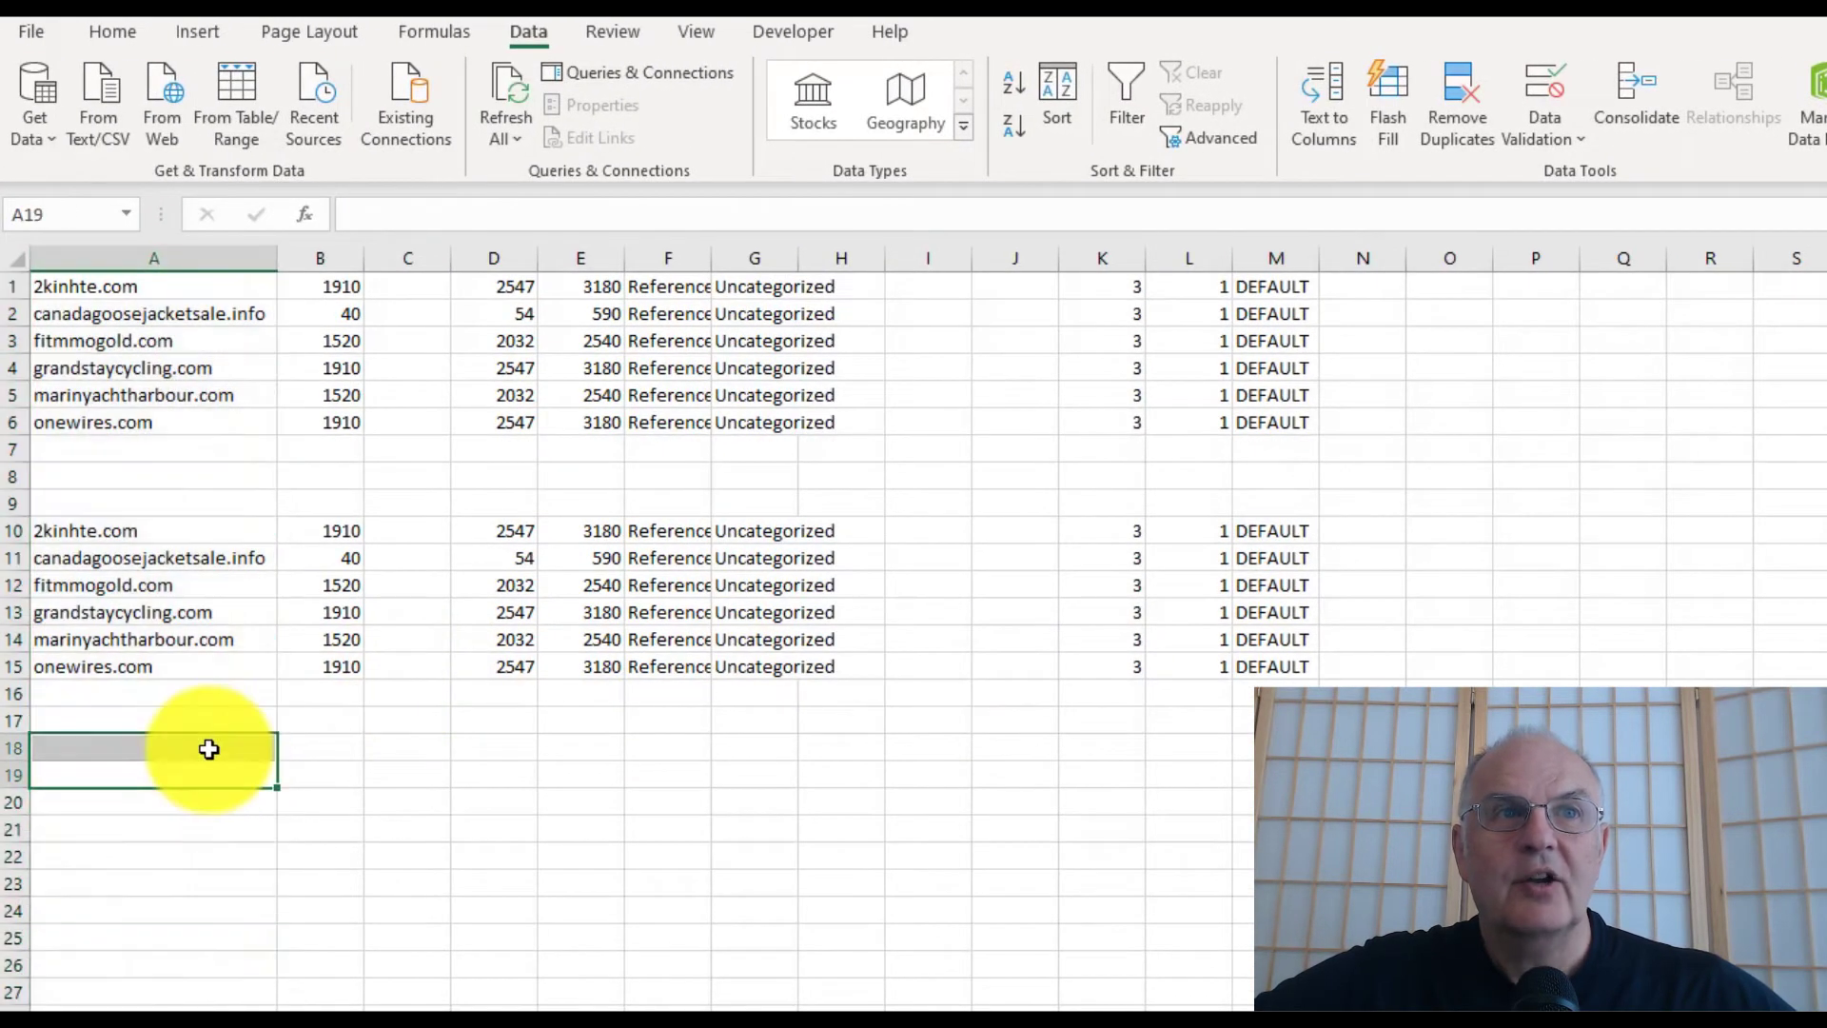
pyautogui.click(208, 748)
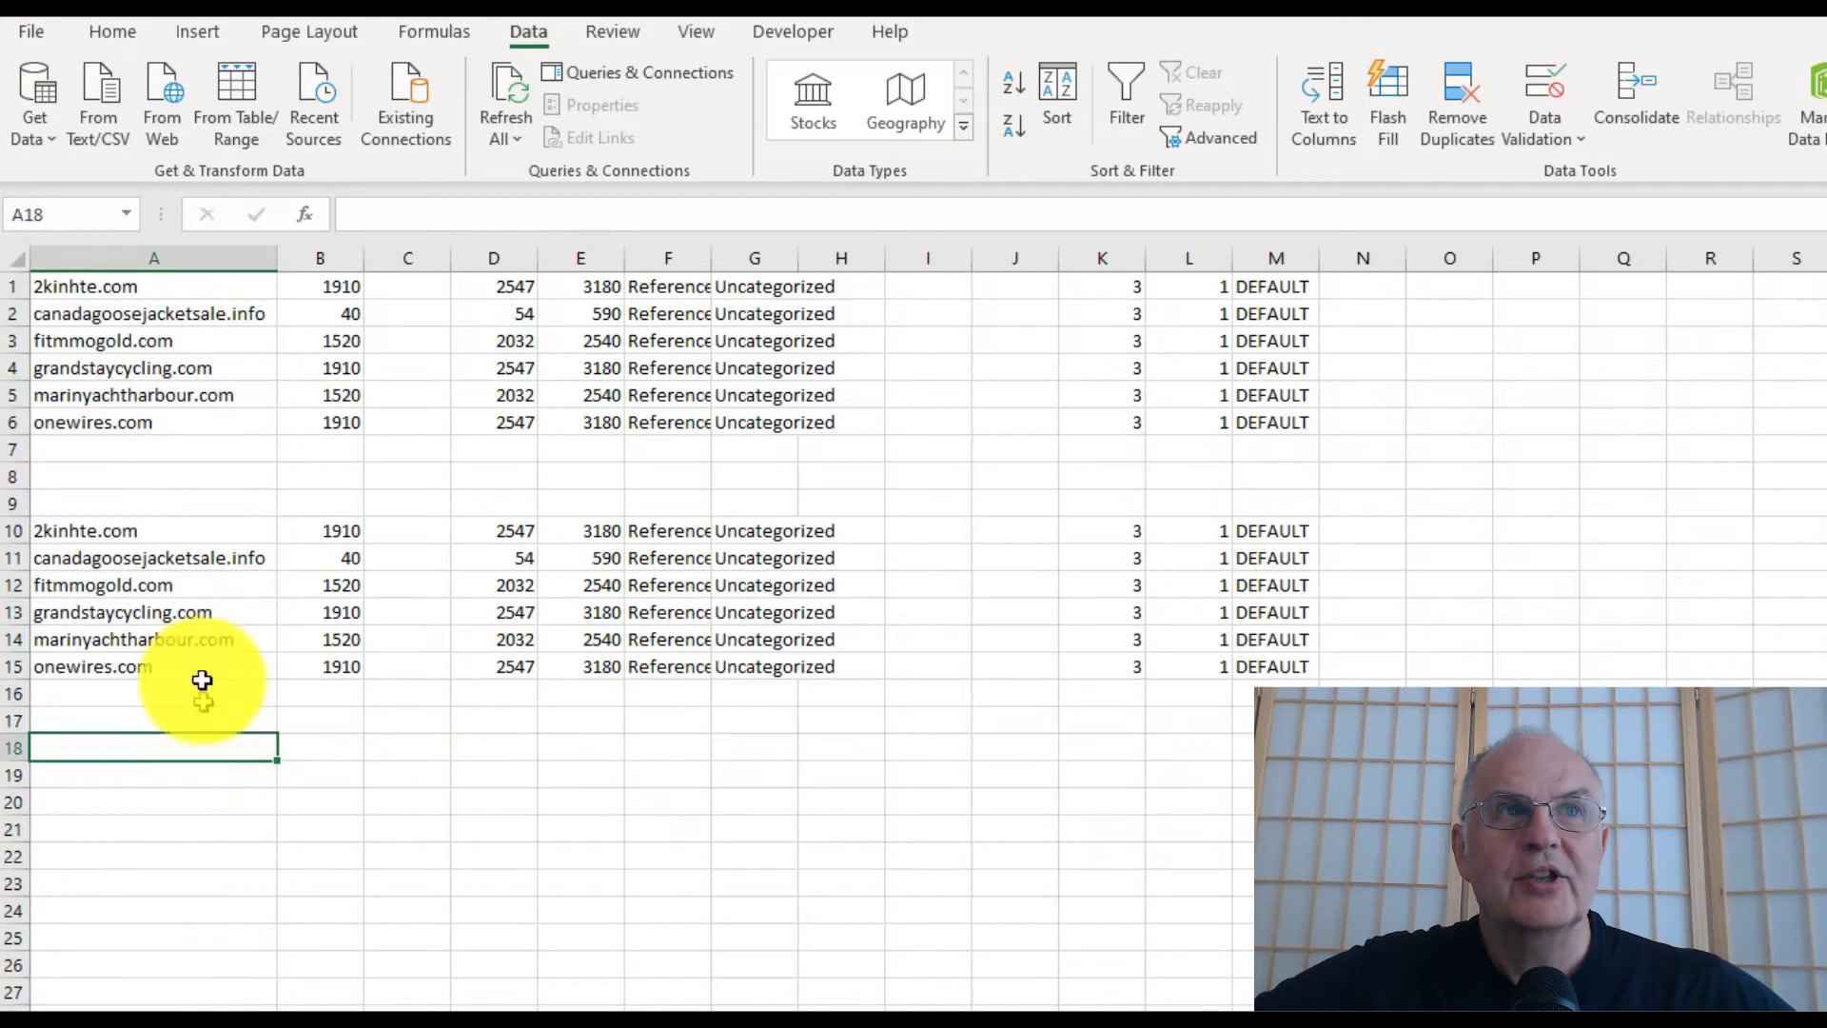
pyautogui.click(107, 34)
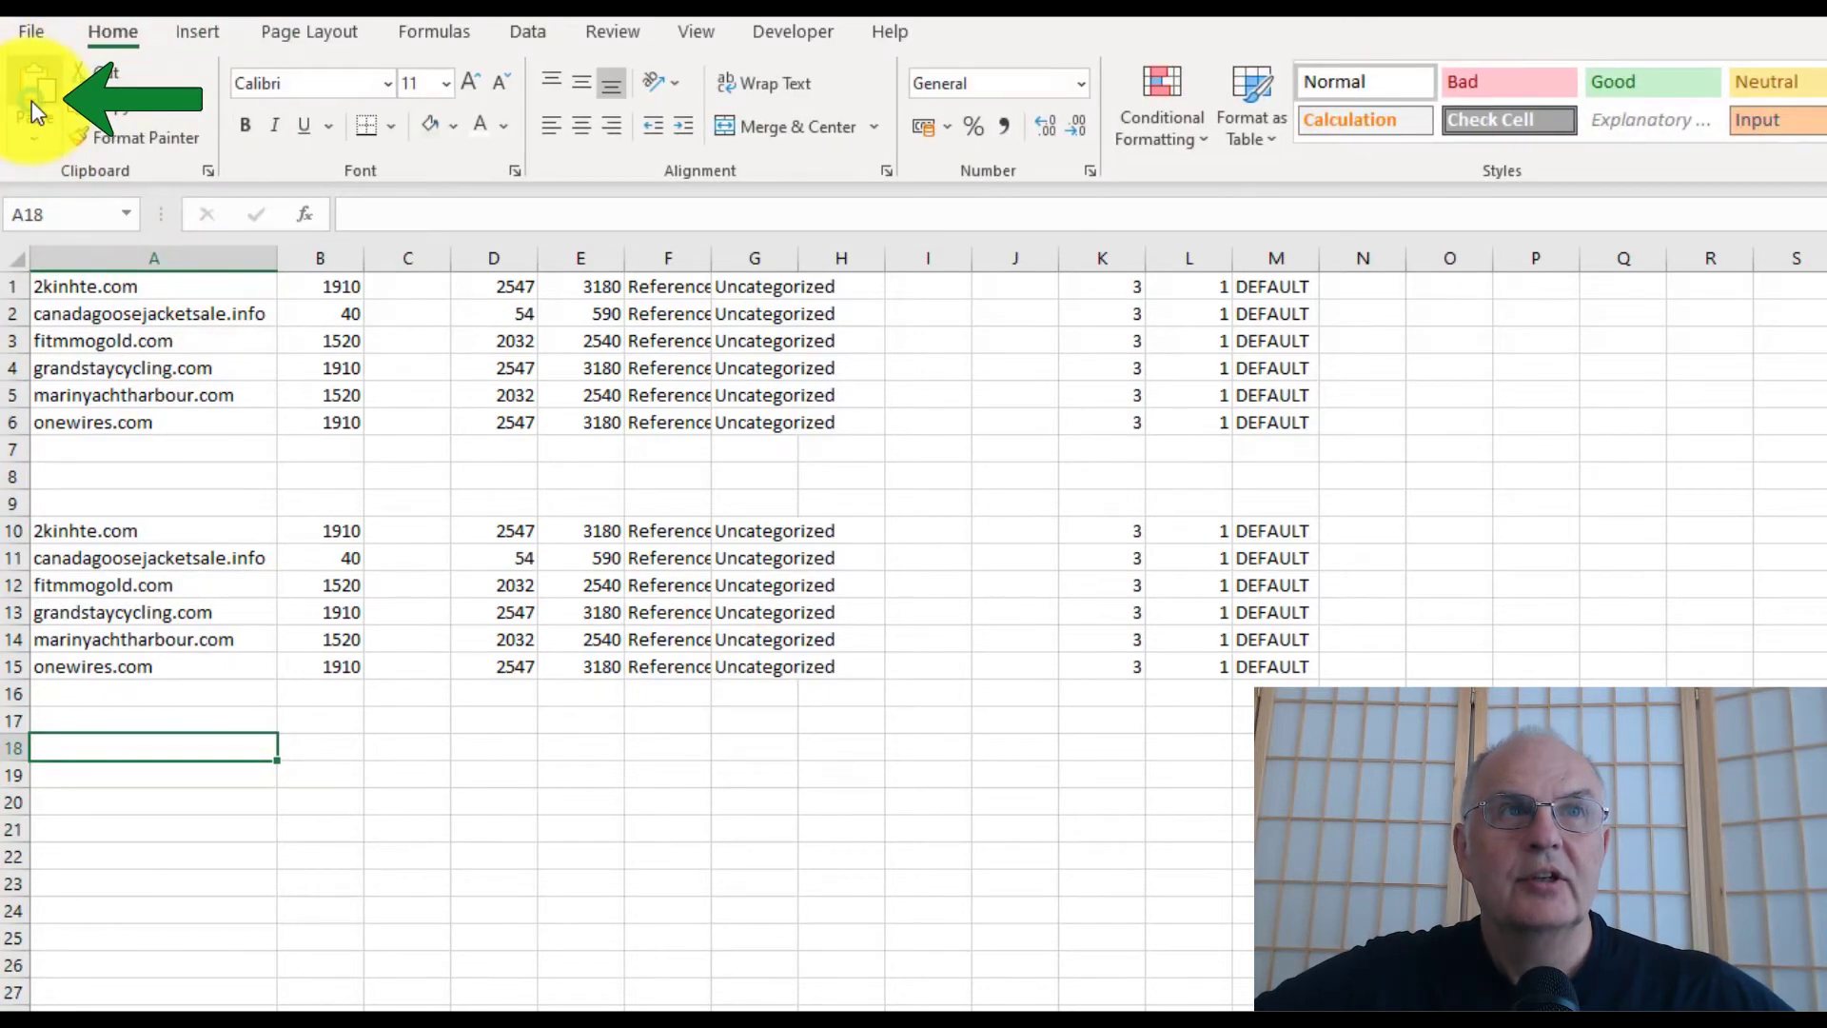
pyautogui.click(37, 112)
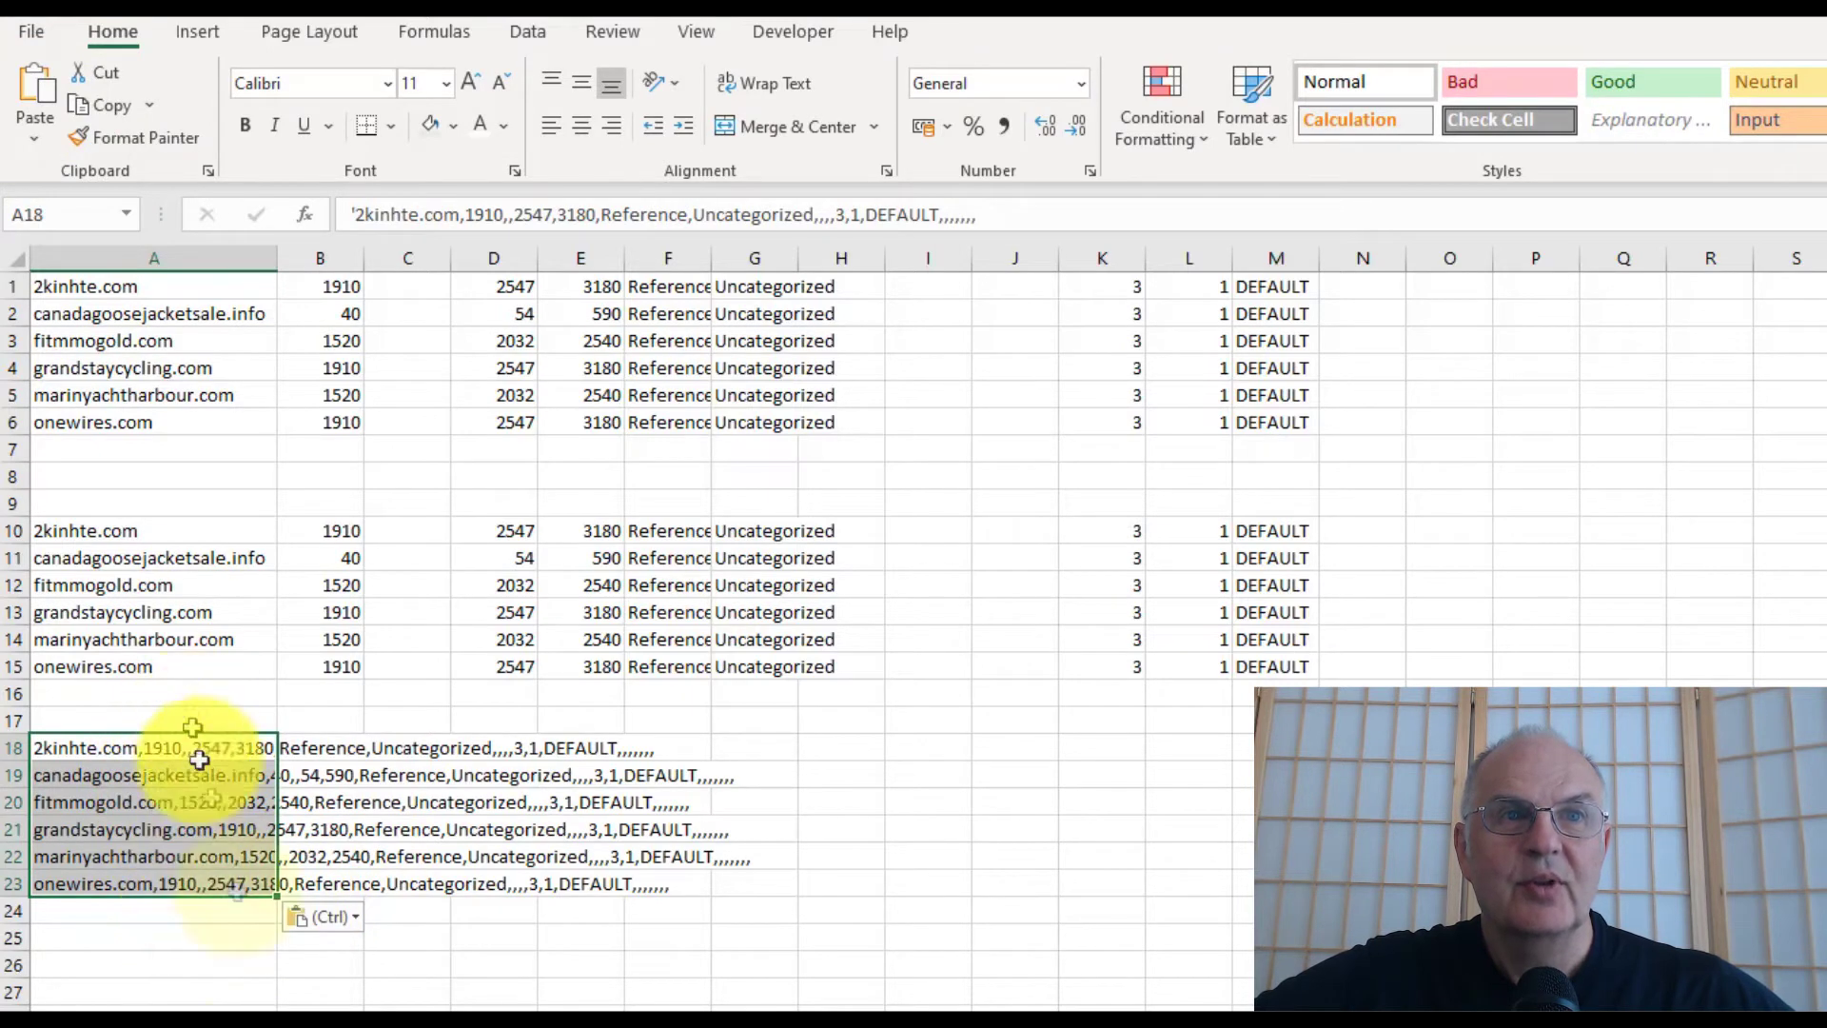
# Inspect the pasted rows in A18:A23 and the Text to Columns delimiter options for column A, including Other, keeping Semicolon as the only delimiter
pyautogui.click(114, 828)
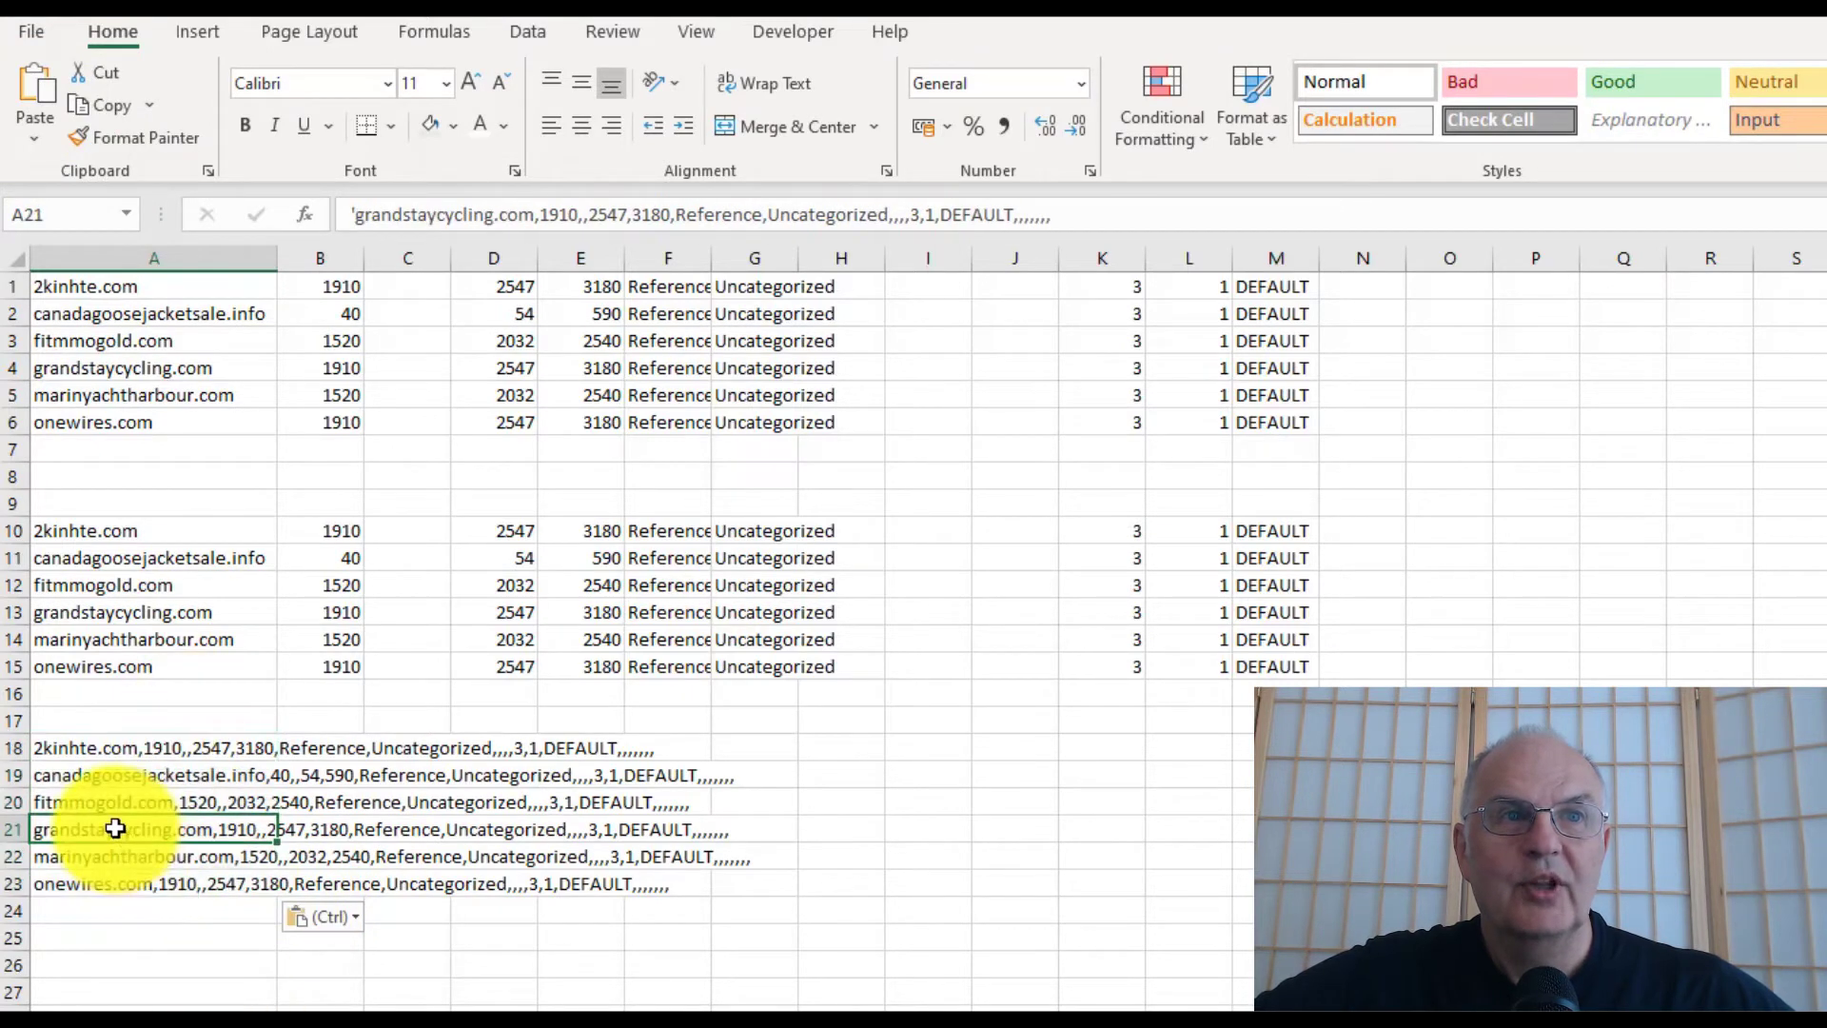
pyautogui.click(130, 774)
pyautogui.click(135, 747)
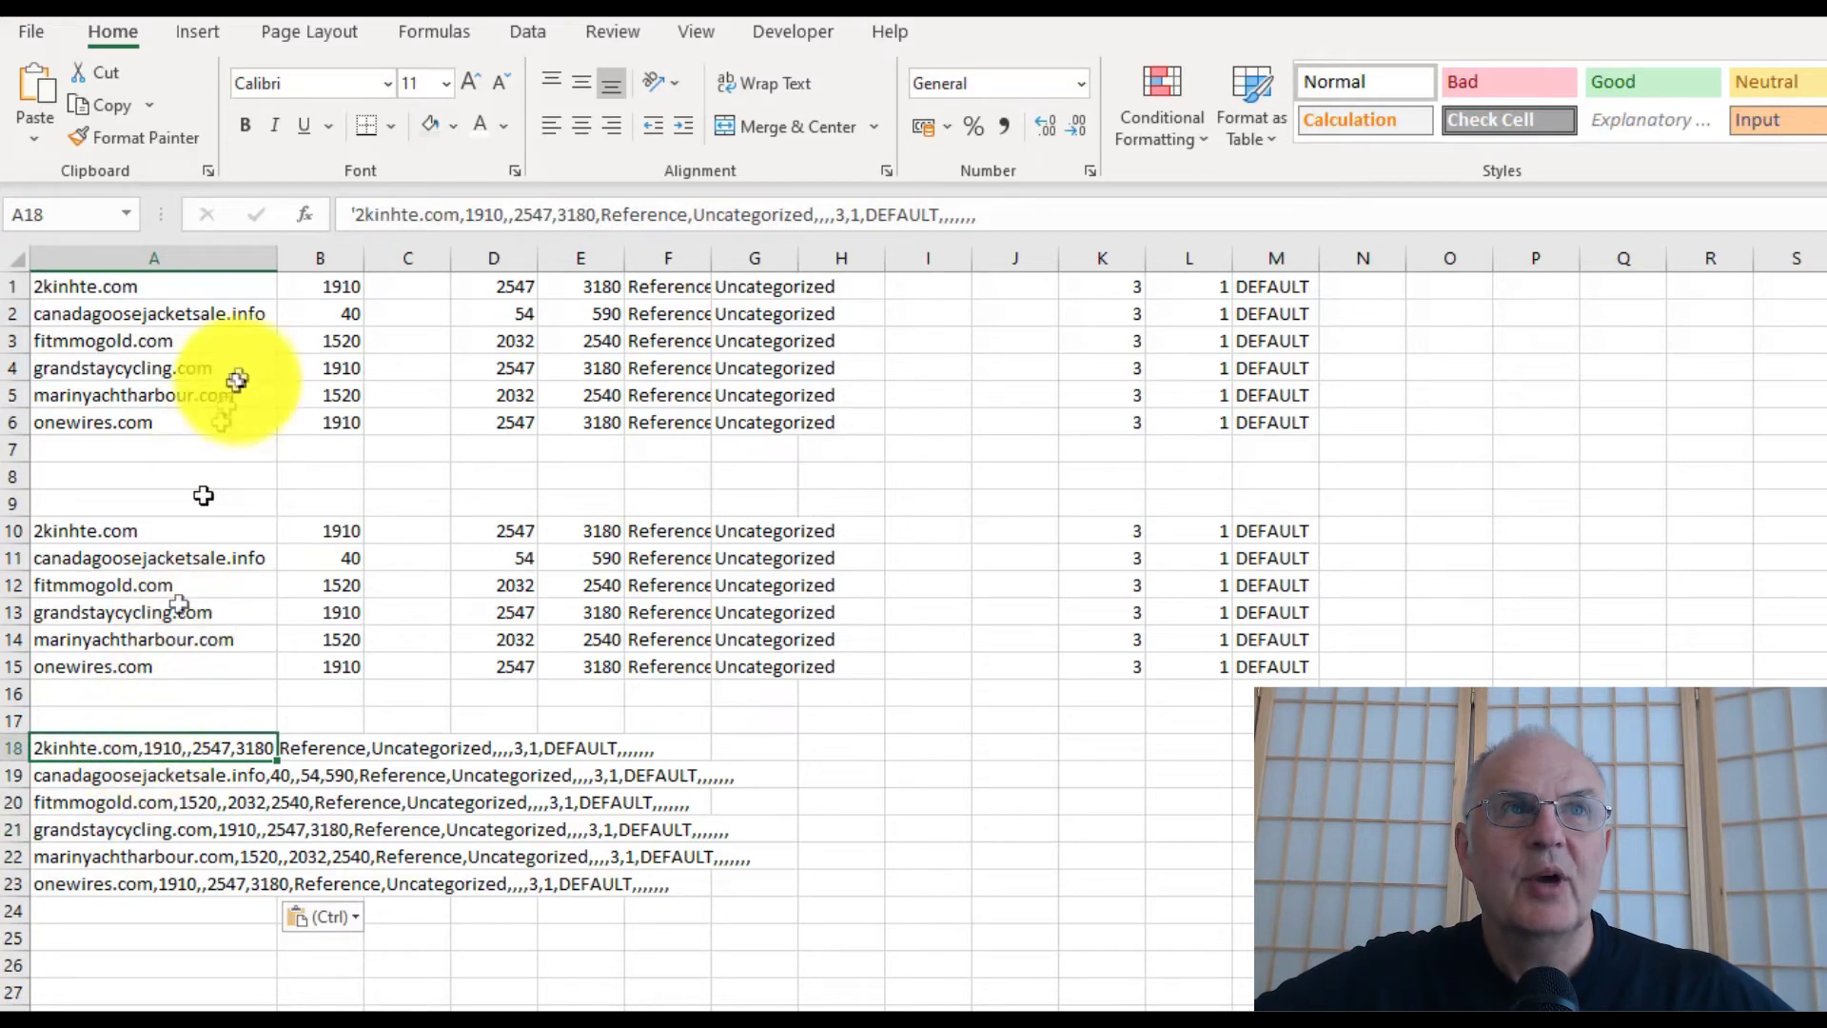
pyautogui.click(207, 257)
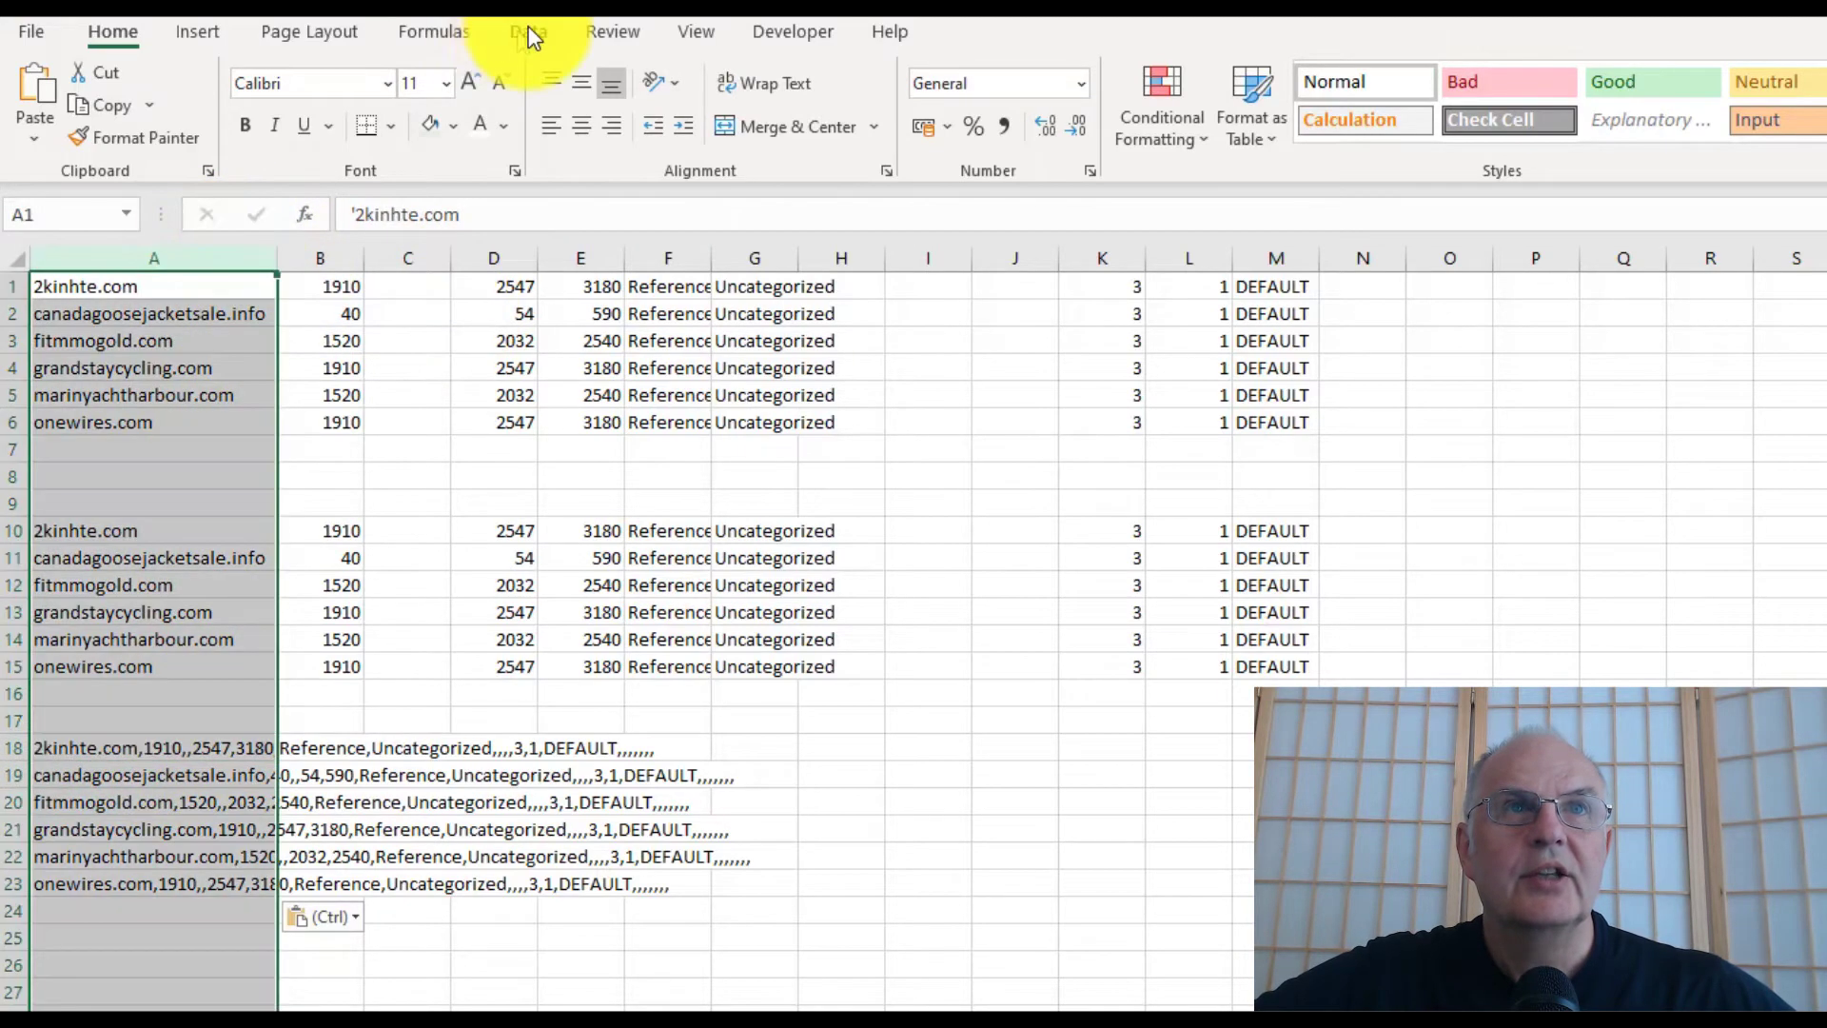
pyautogui.click(528, 32)
pyautogui.click(1322, 104)
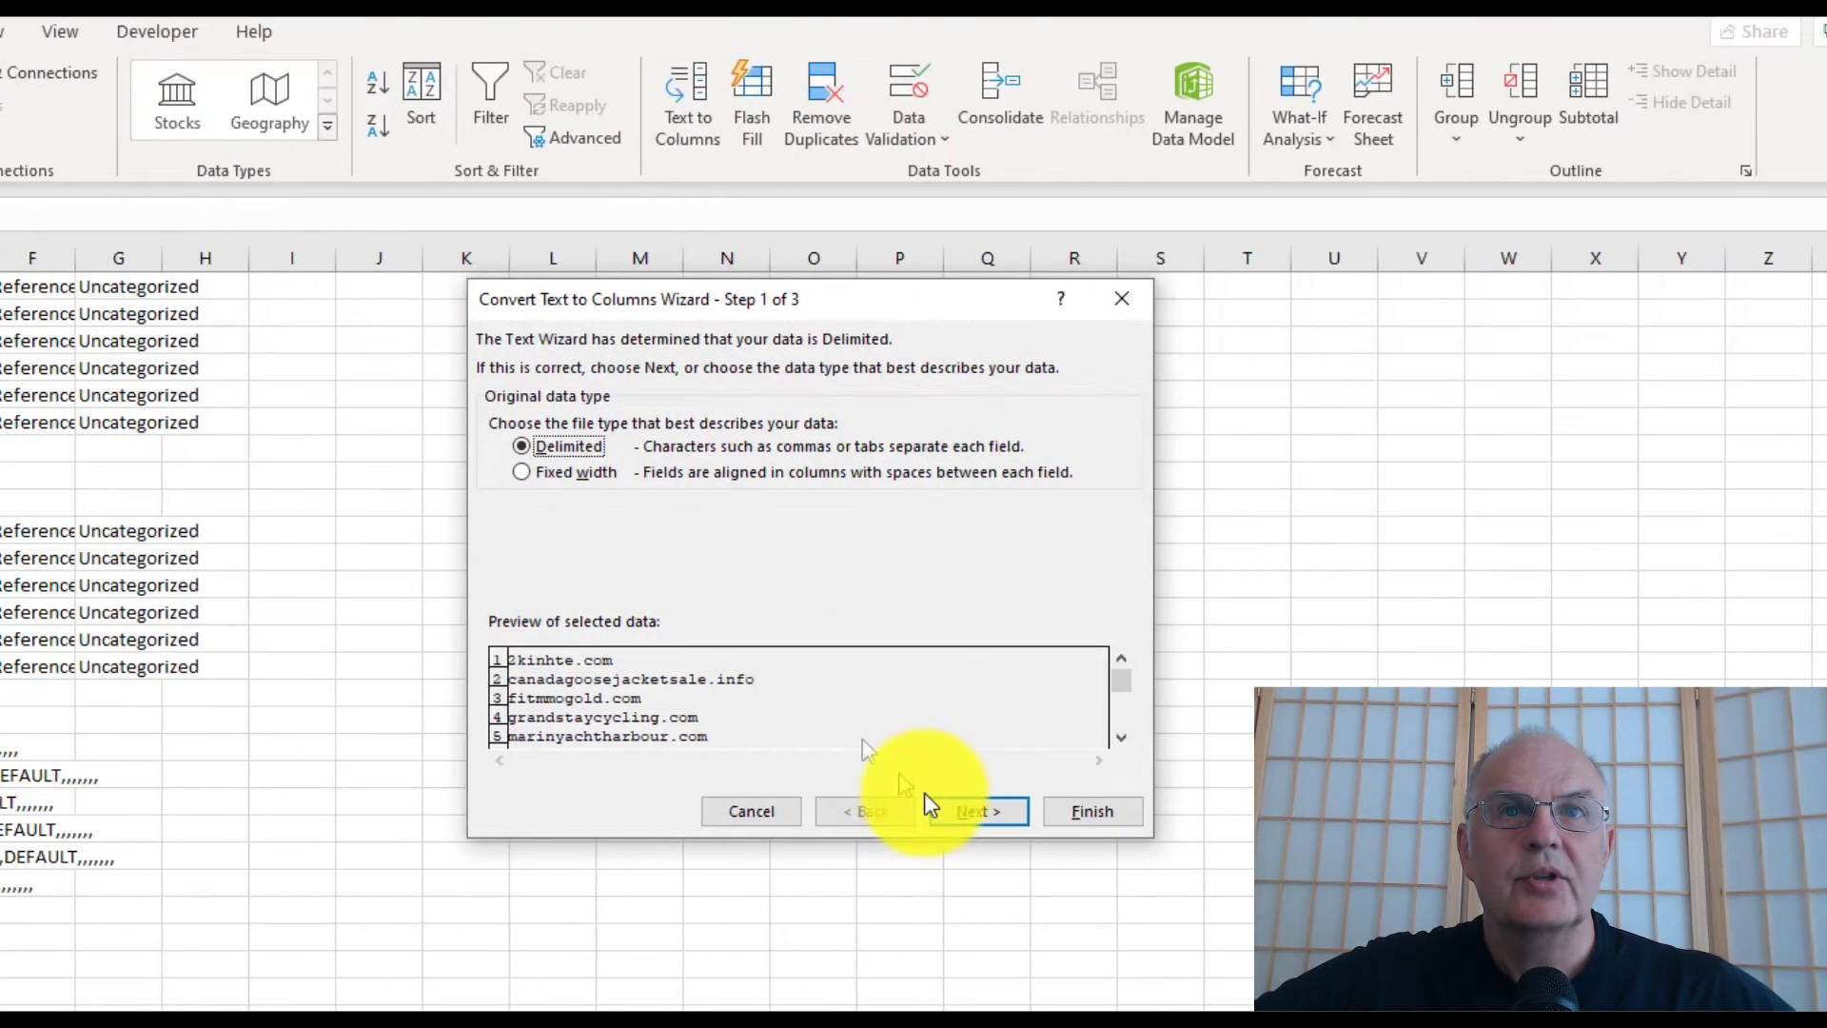
pyautogui.click(1613, 811)
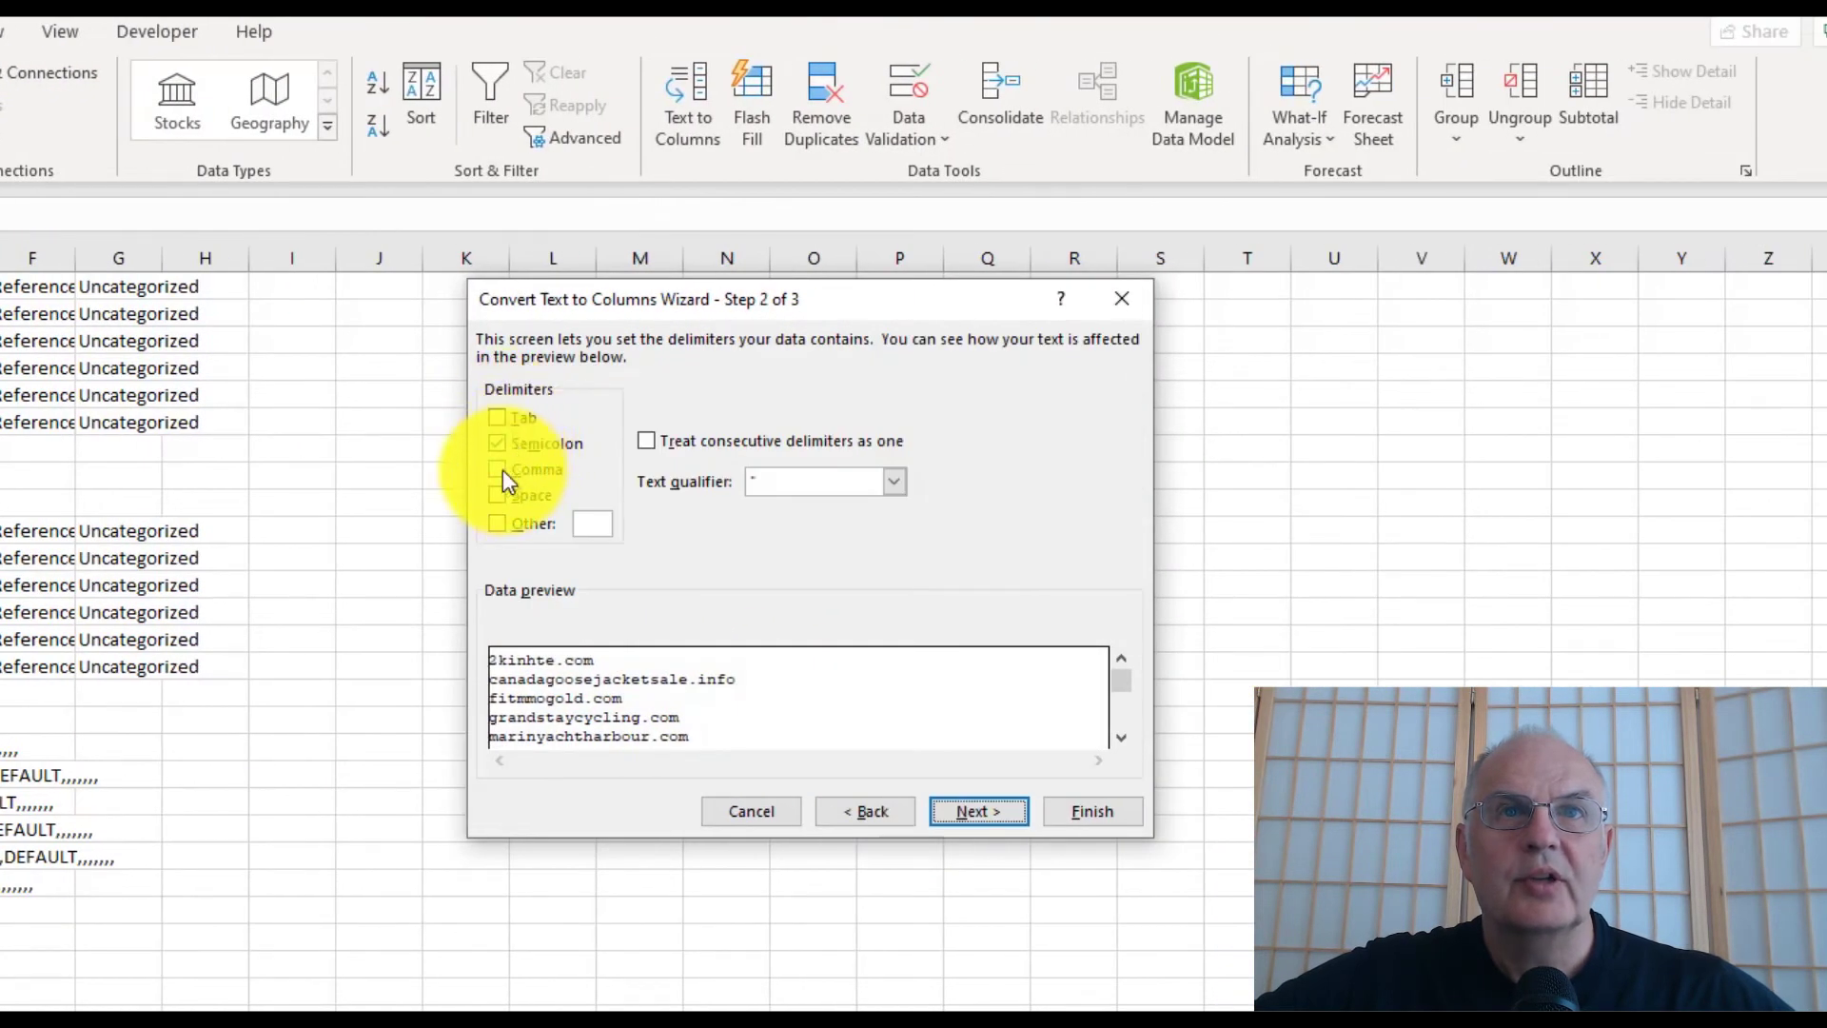
pyautogui.click(495, 524)
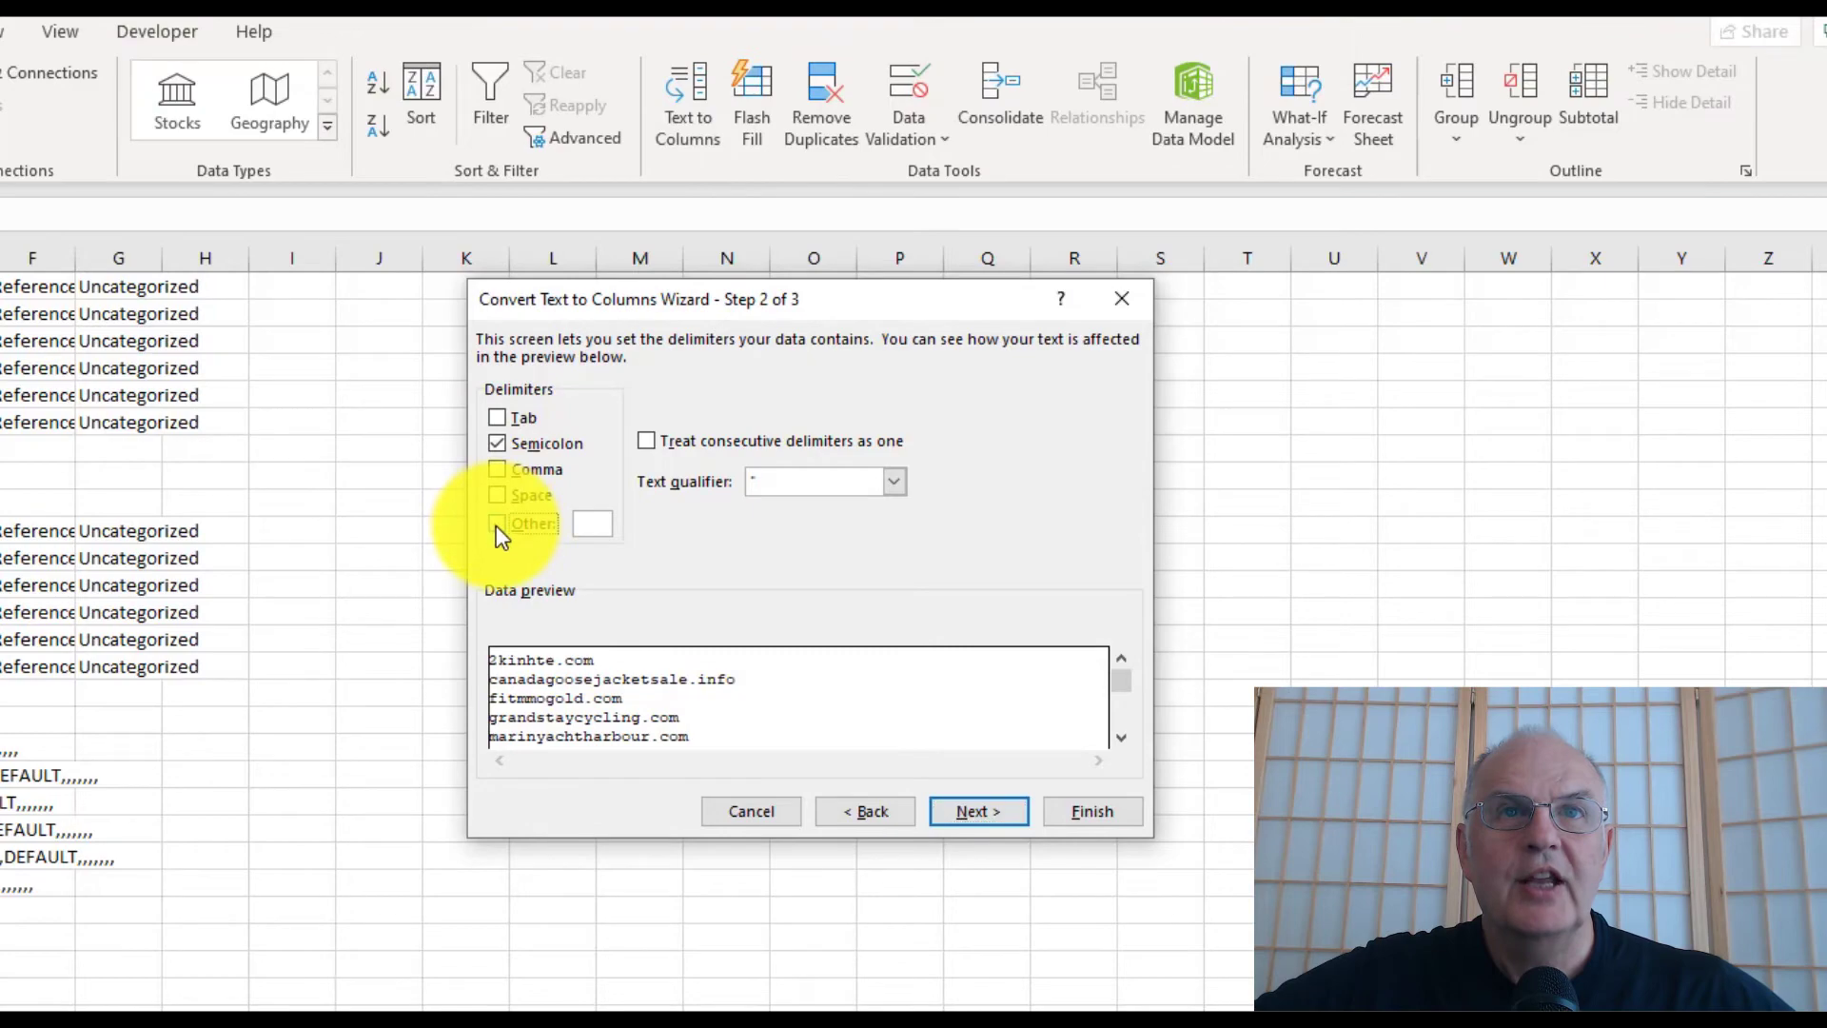
pyautogui.click(497, 525)
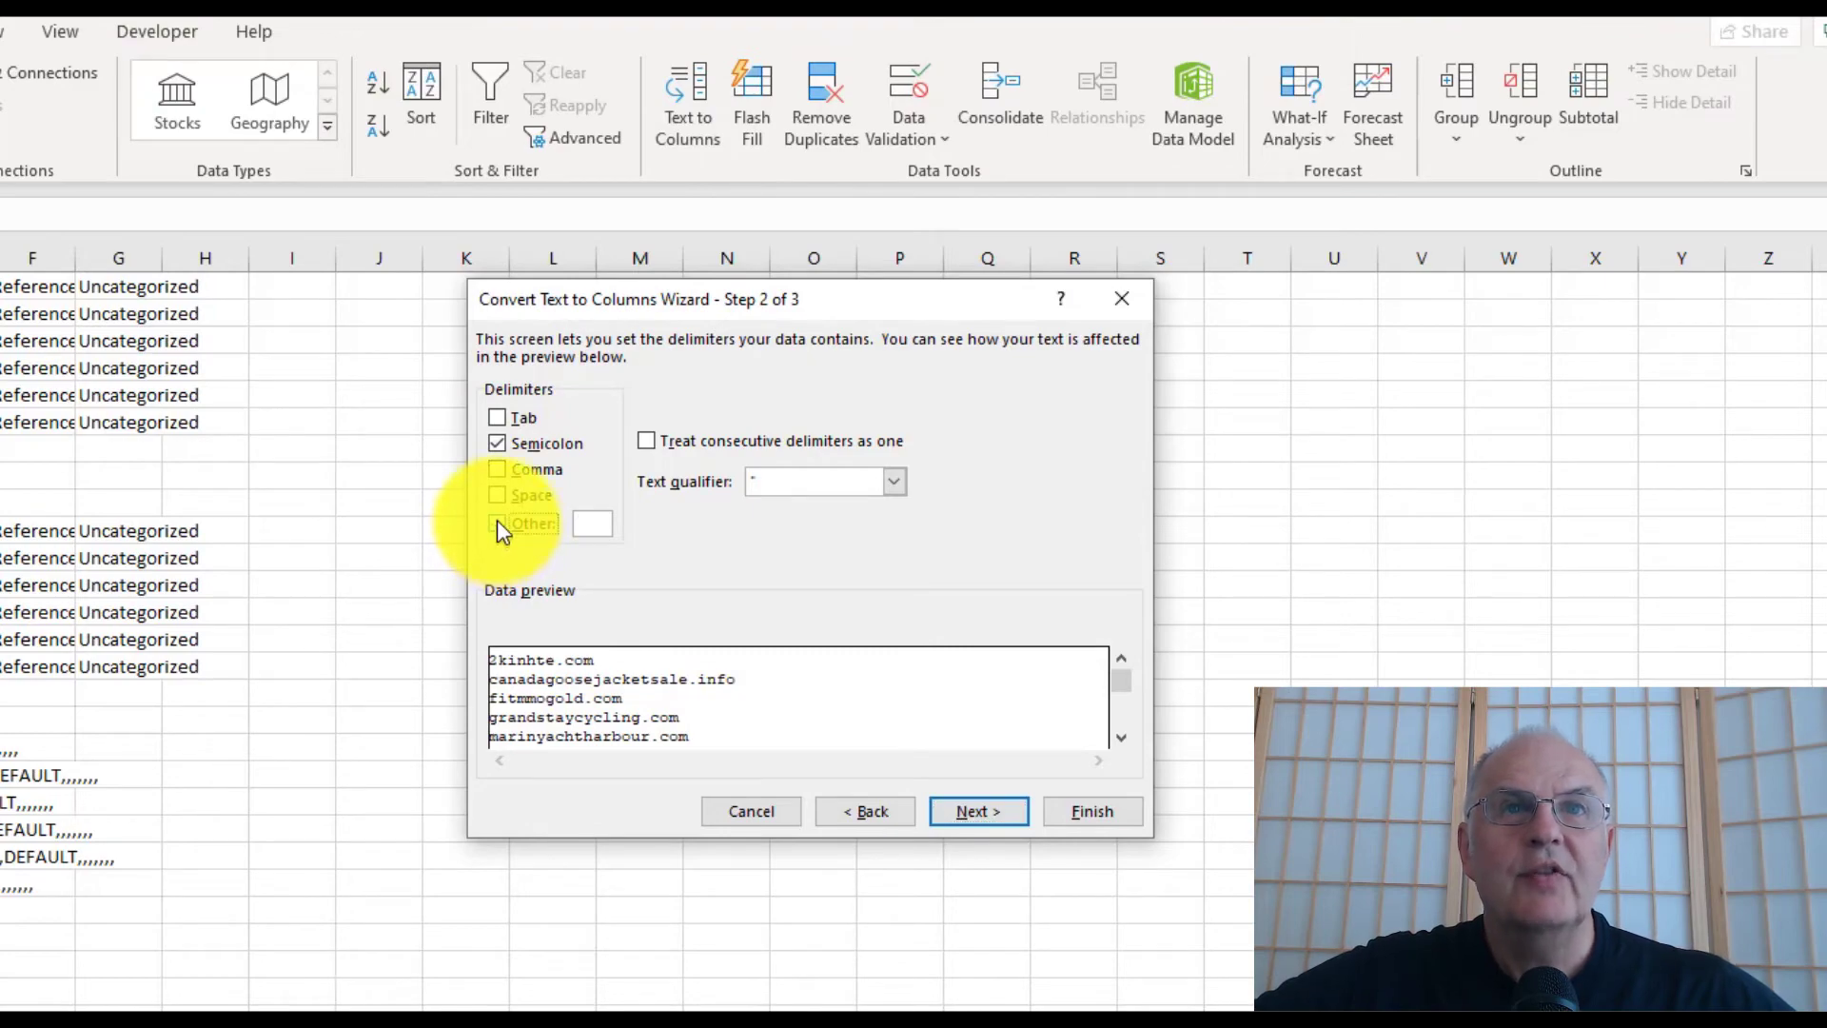
pyautogui.click(1082, 820)
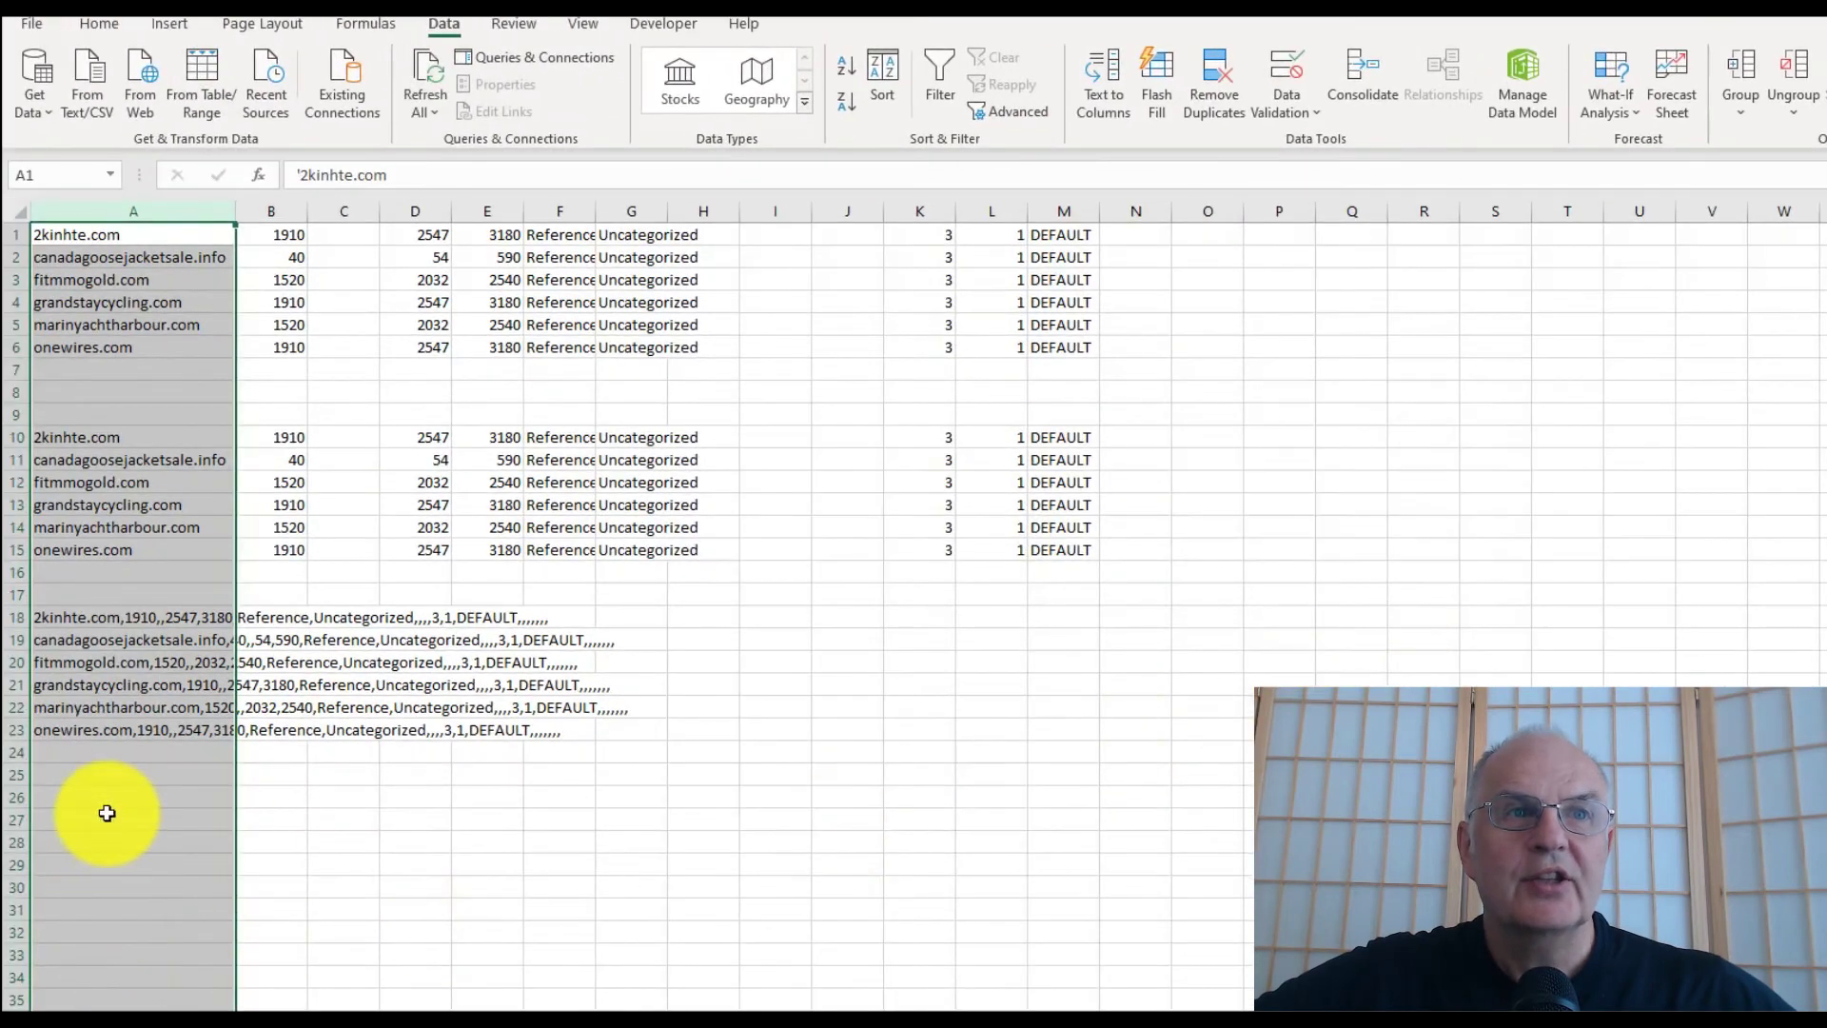
# Enter three full names, each with a space between first name and surname, in cells A26:A28
pyautogui.click(108, 793)
pyautogui.write('john smith')
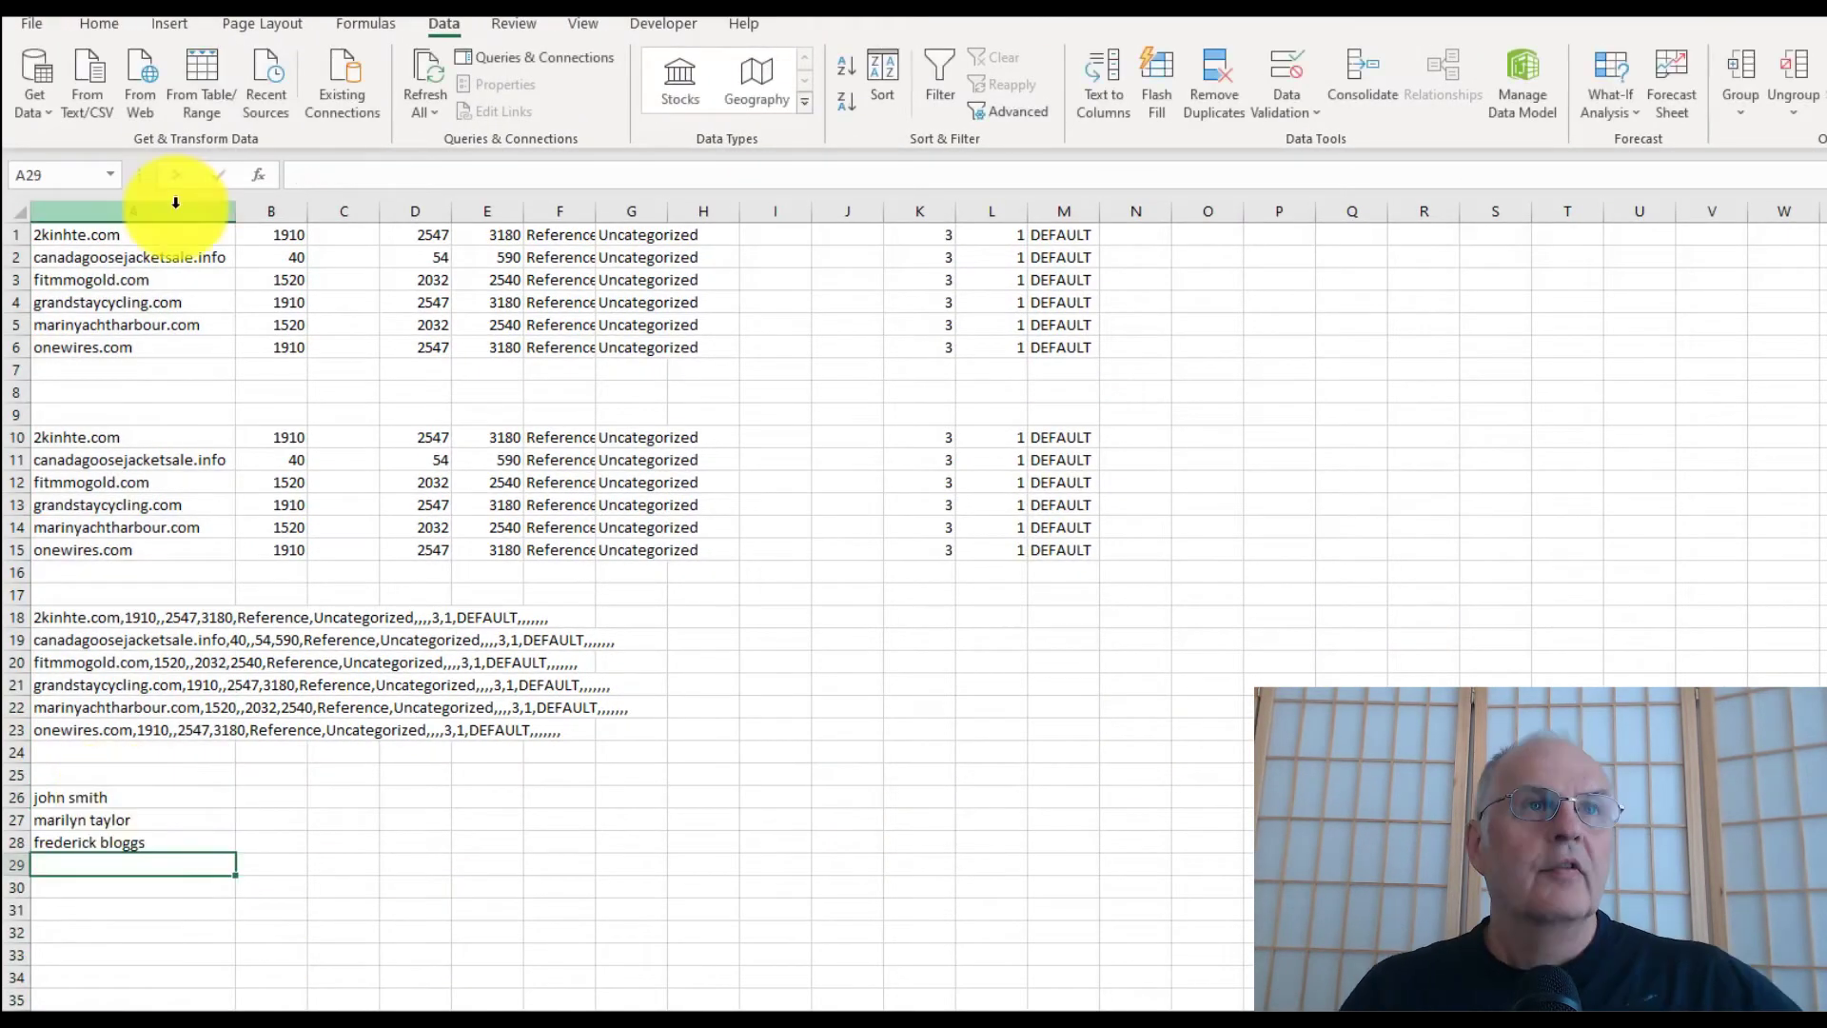
# Run Text to Columns on the whole of column A as delimited data with Space instead of Semicolon as the only delimiter
pyautogui.click(141, 207)
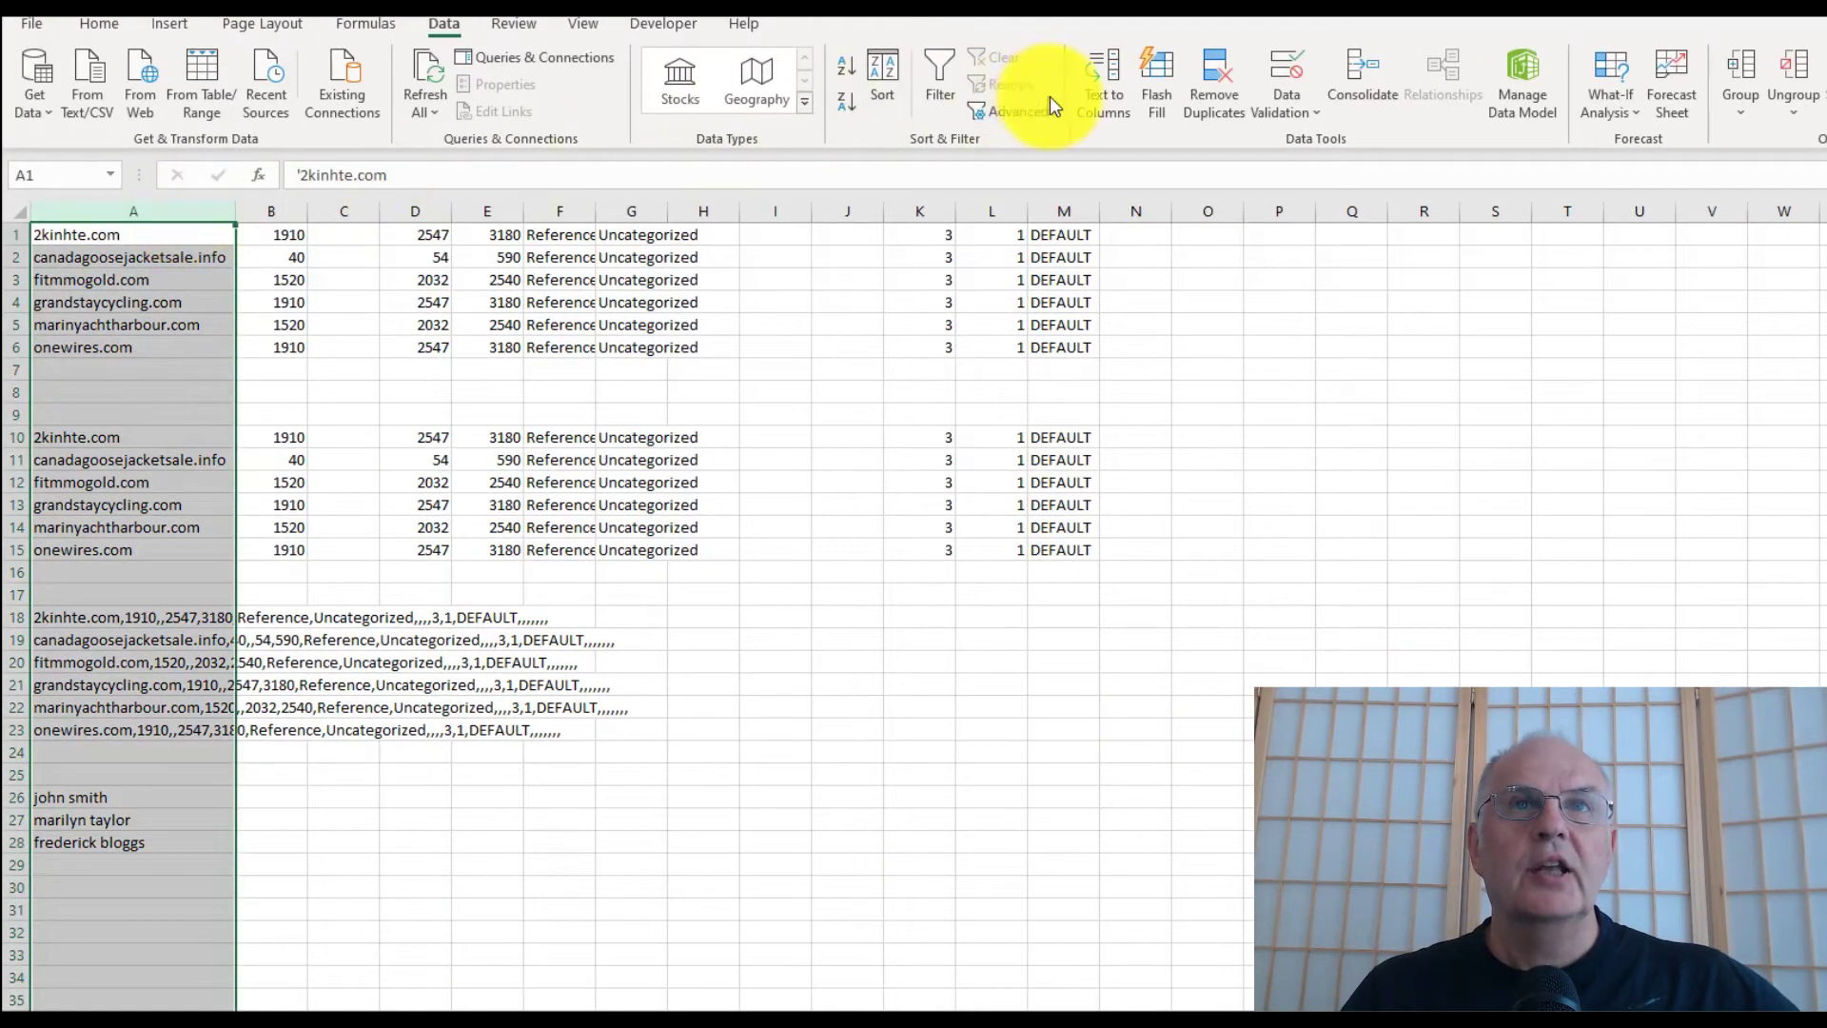
pyautogui.click(1096, 88)
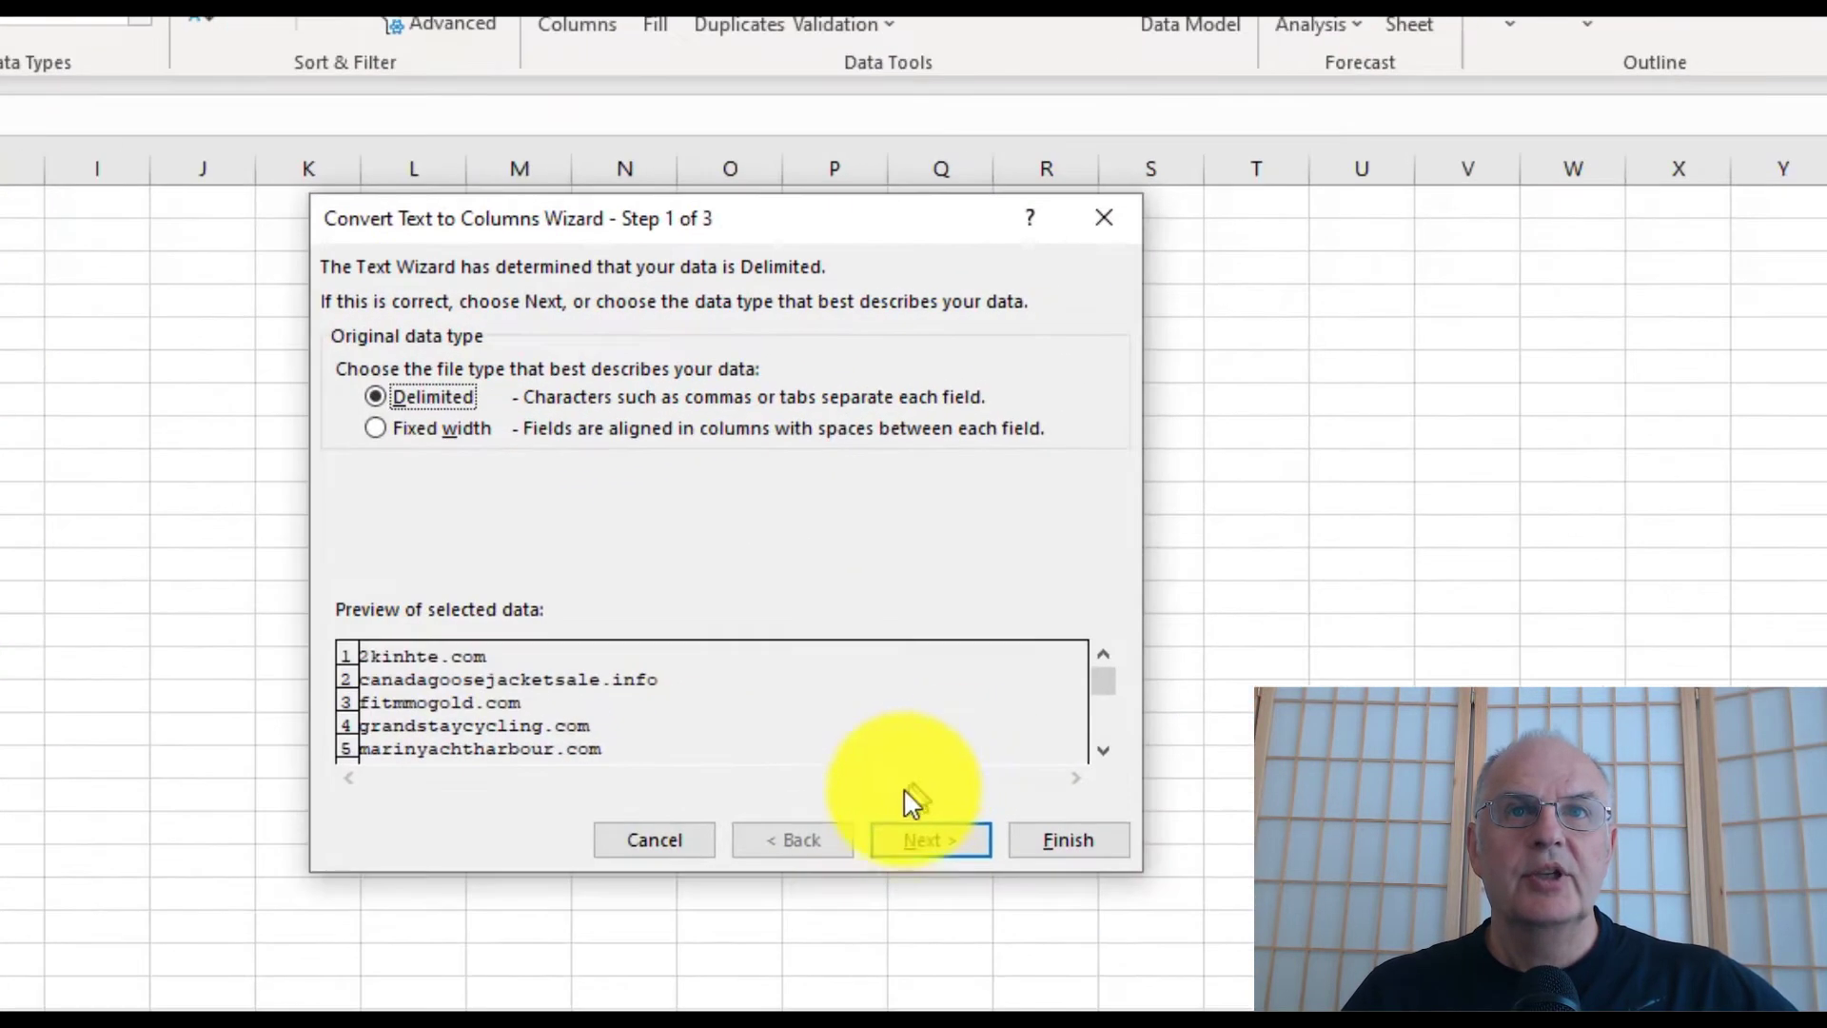
pyautogui.click(1334, 671)
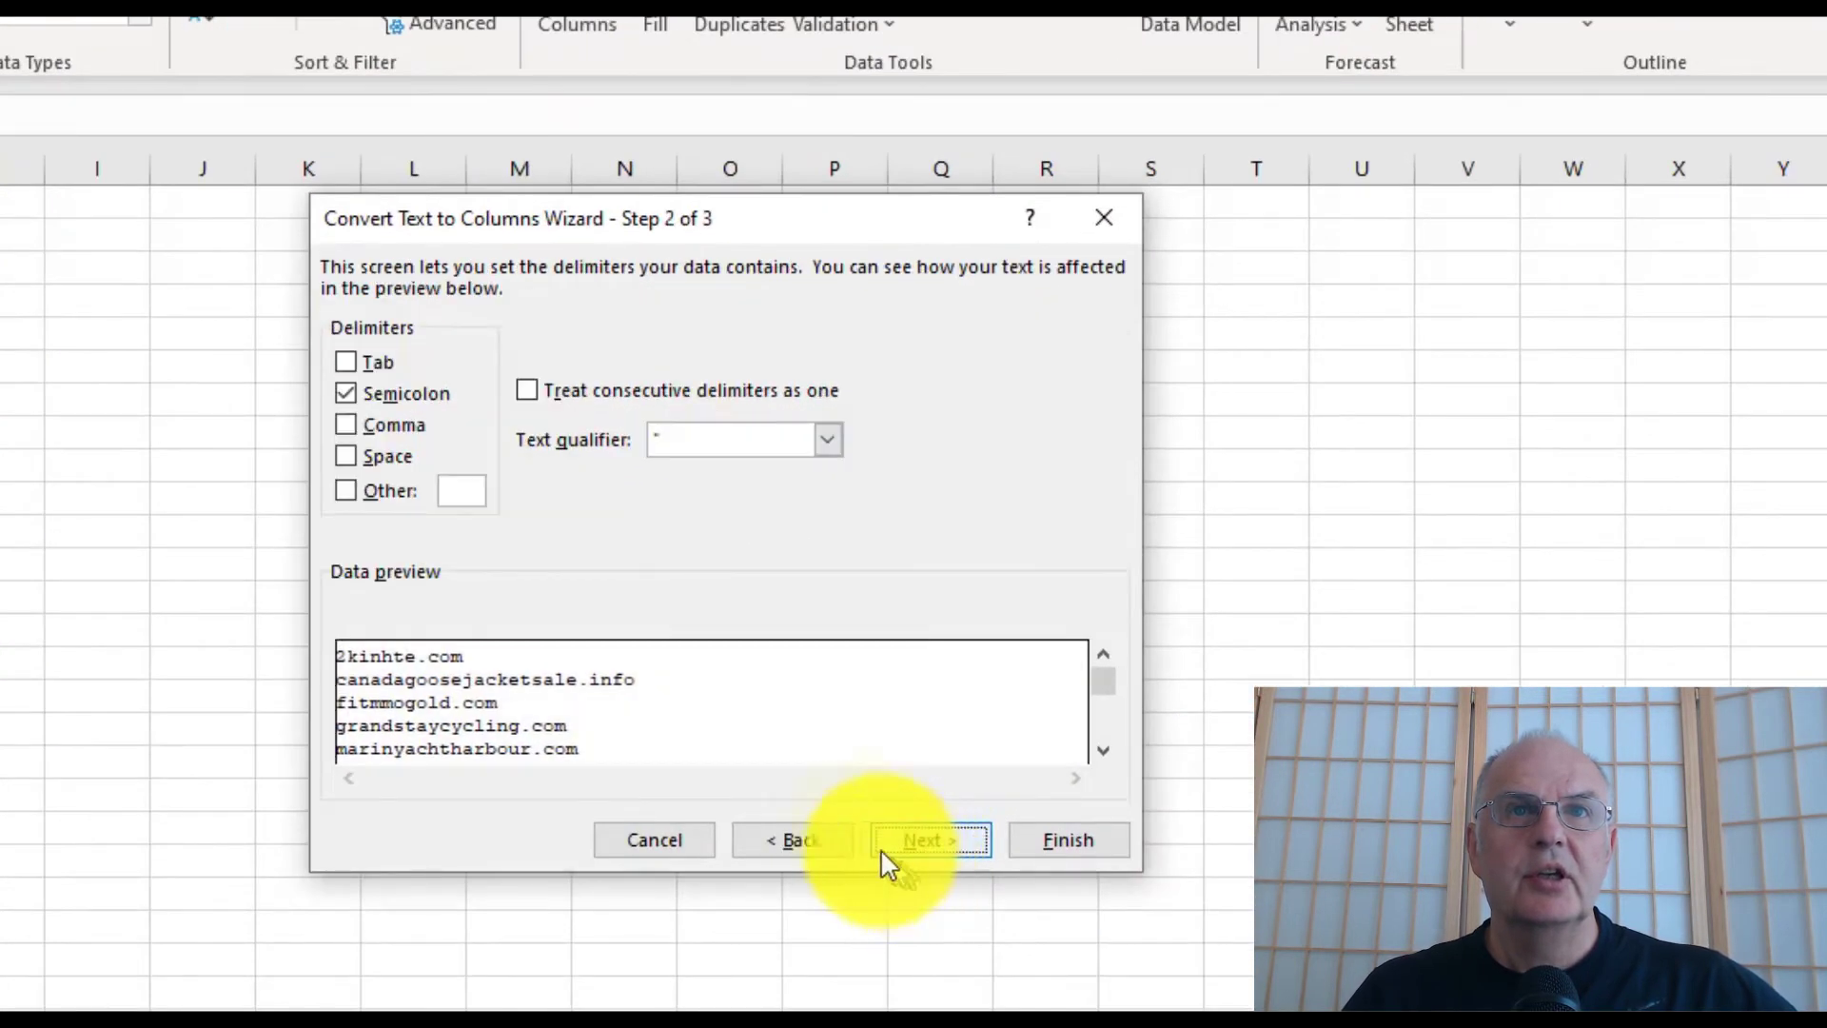
pyautogui.click(344, 455)
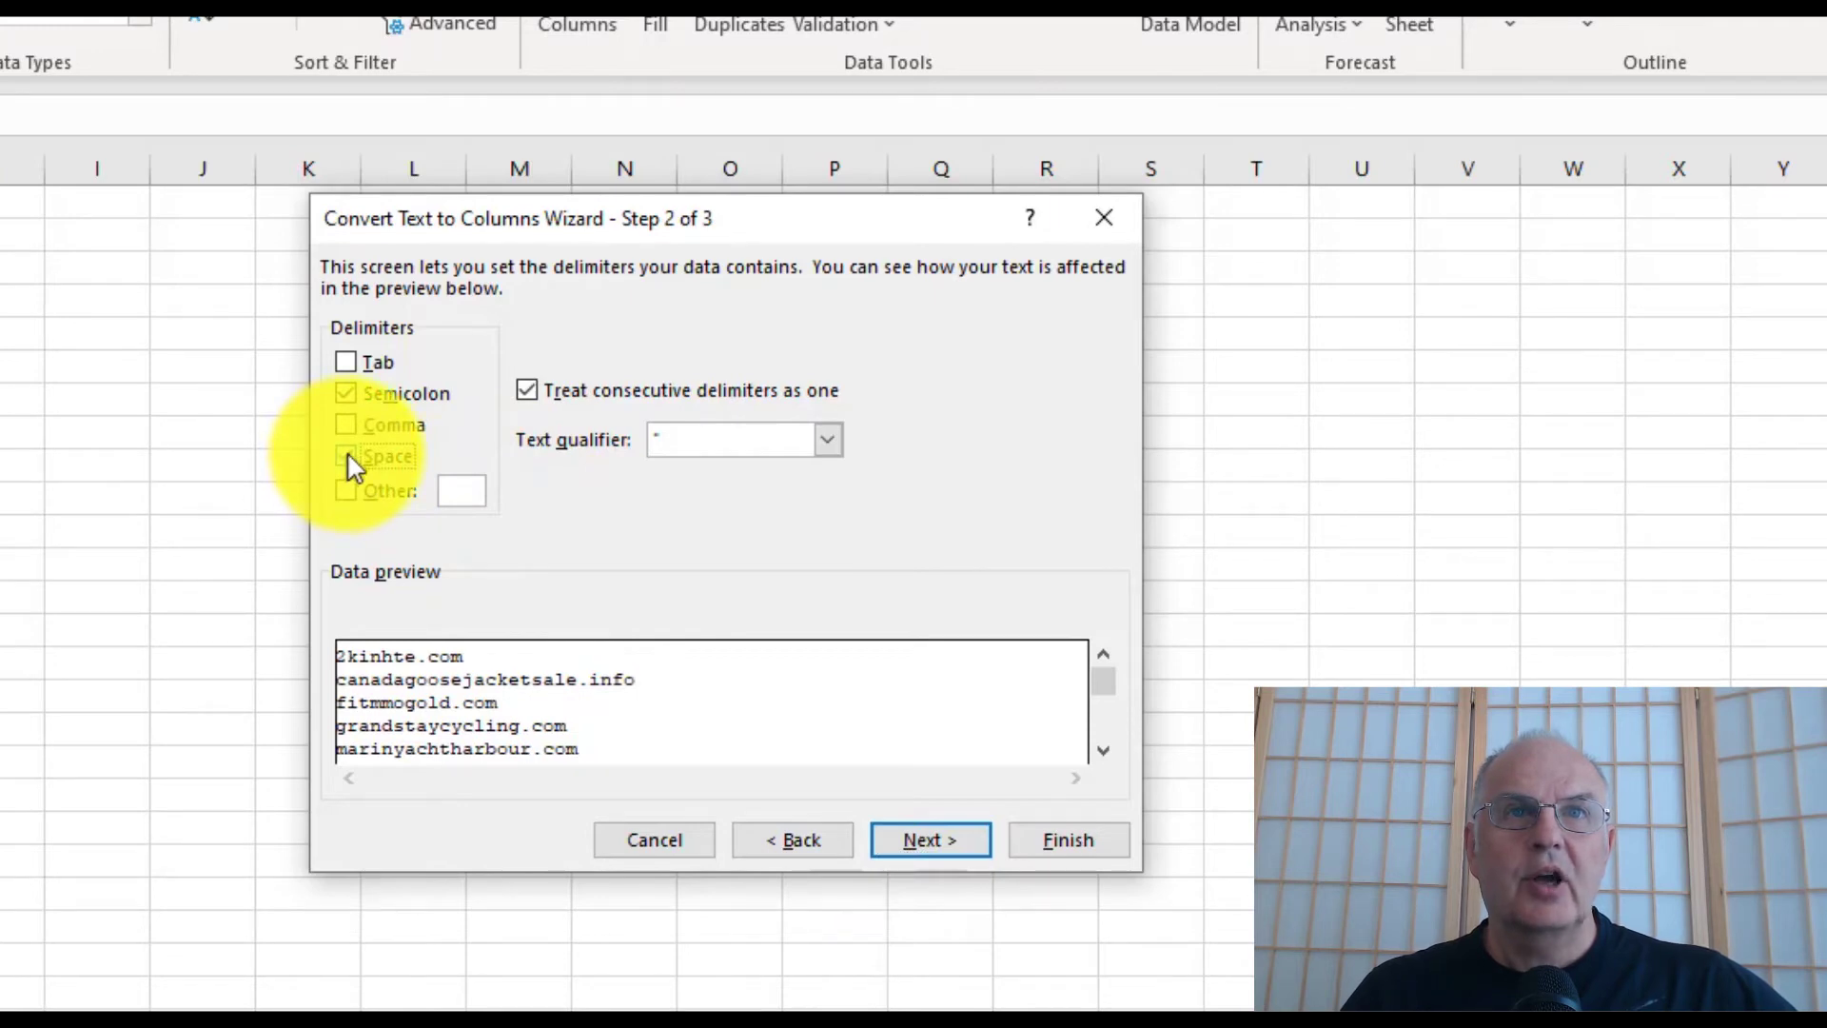
pyautogui.click(356, 386)
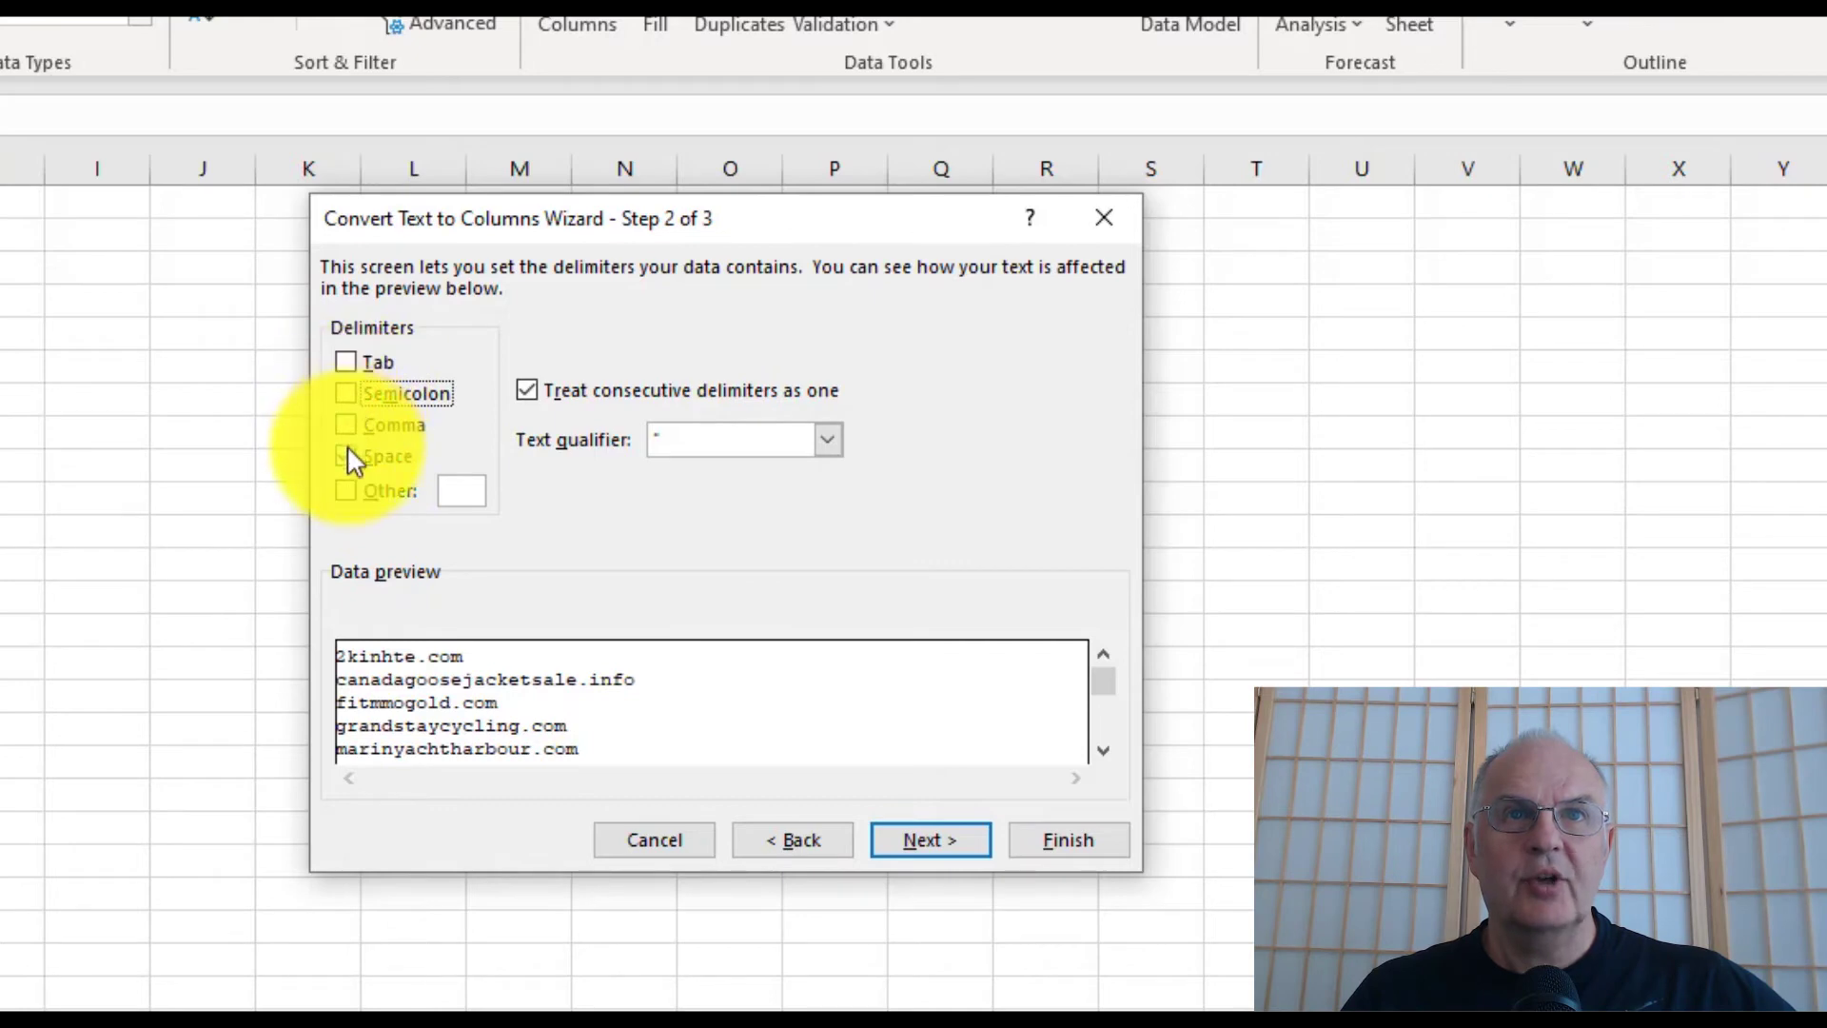
pyautogui.click(947, 837)
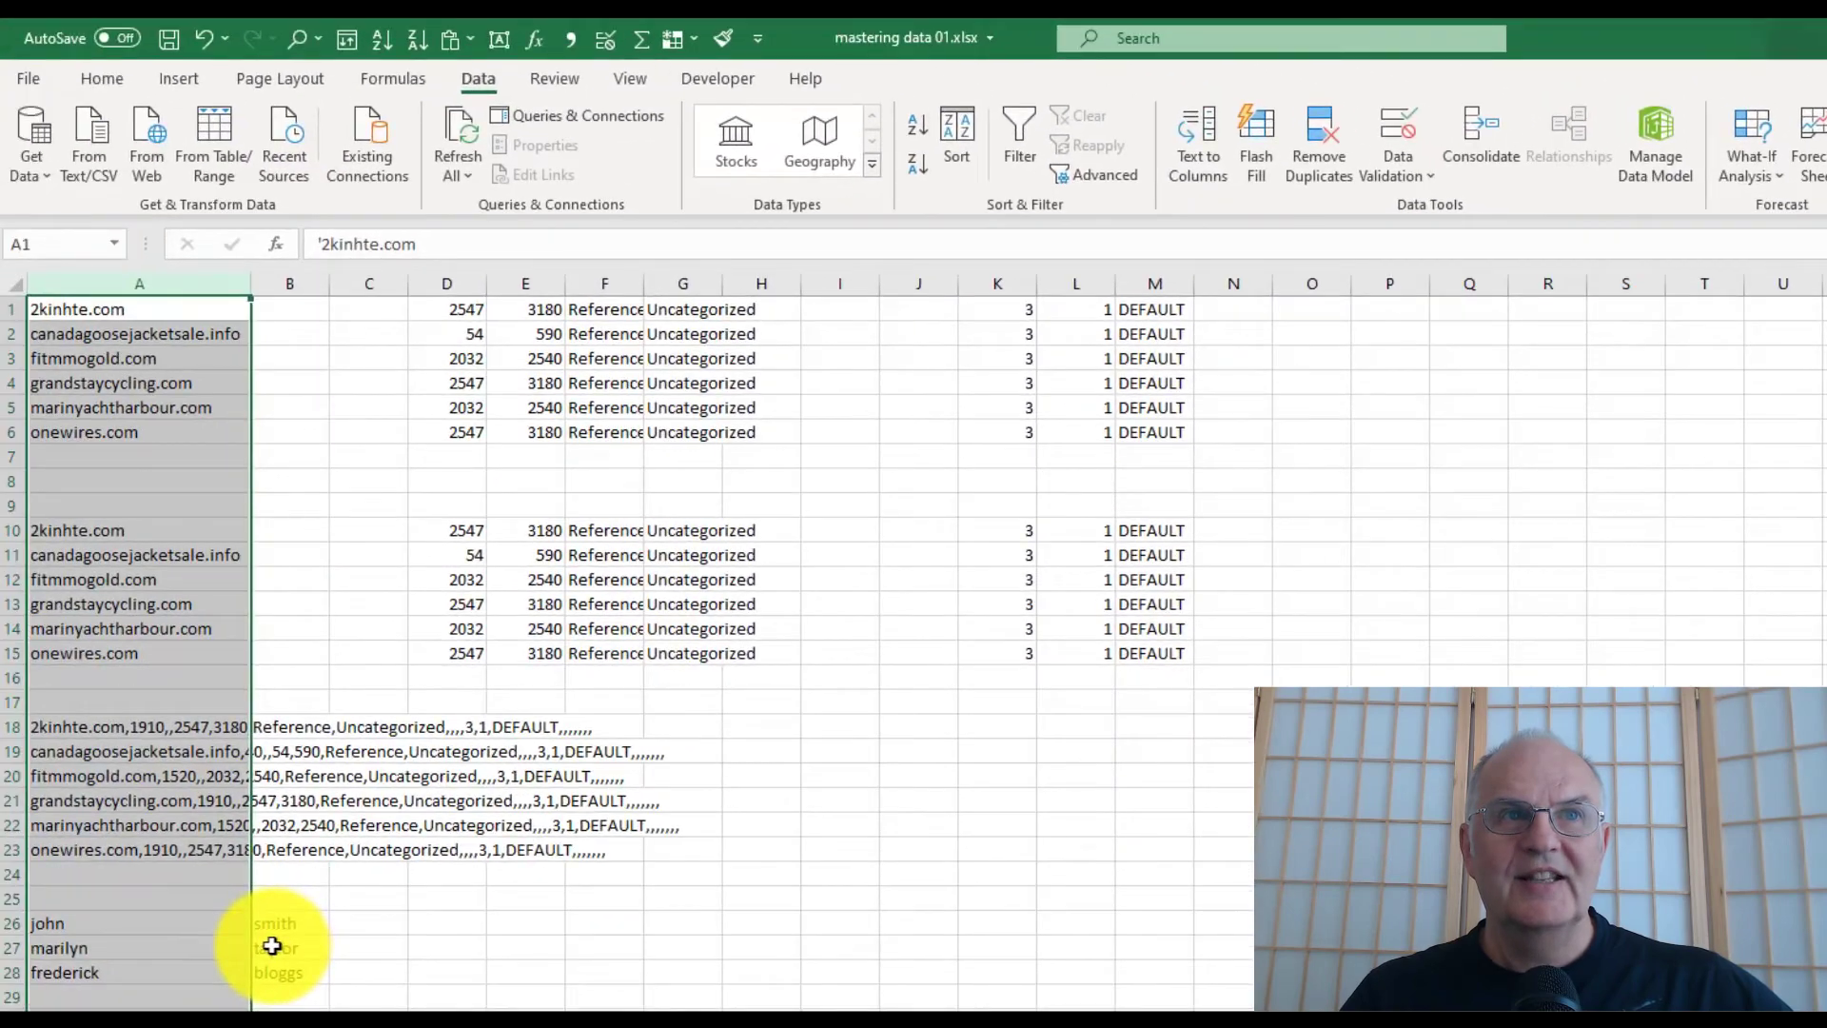
# Check column B beside the website rows for overwritten data and undo the Text to Columns split of column A
pyautogui.moveTo(281, 407); pyautogui.dragTo(281, 511)
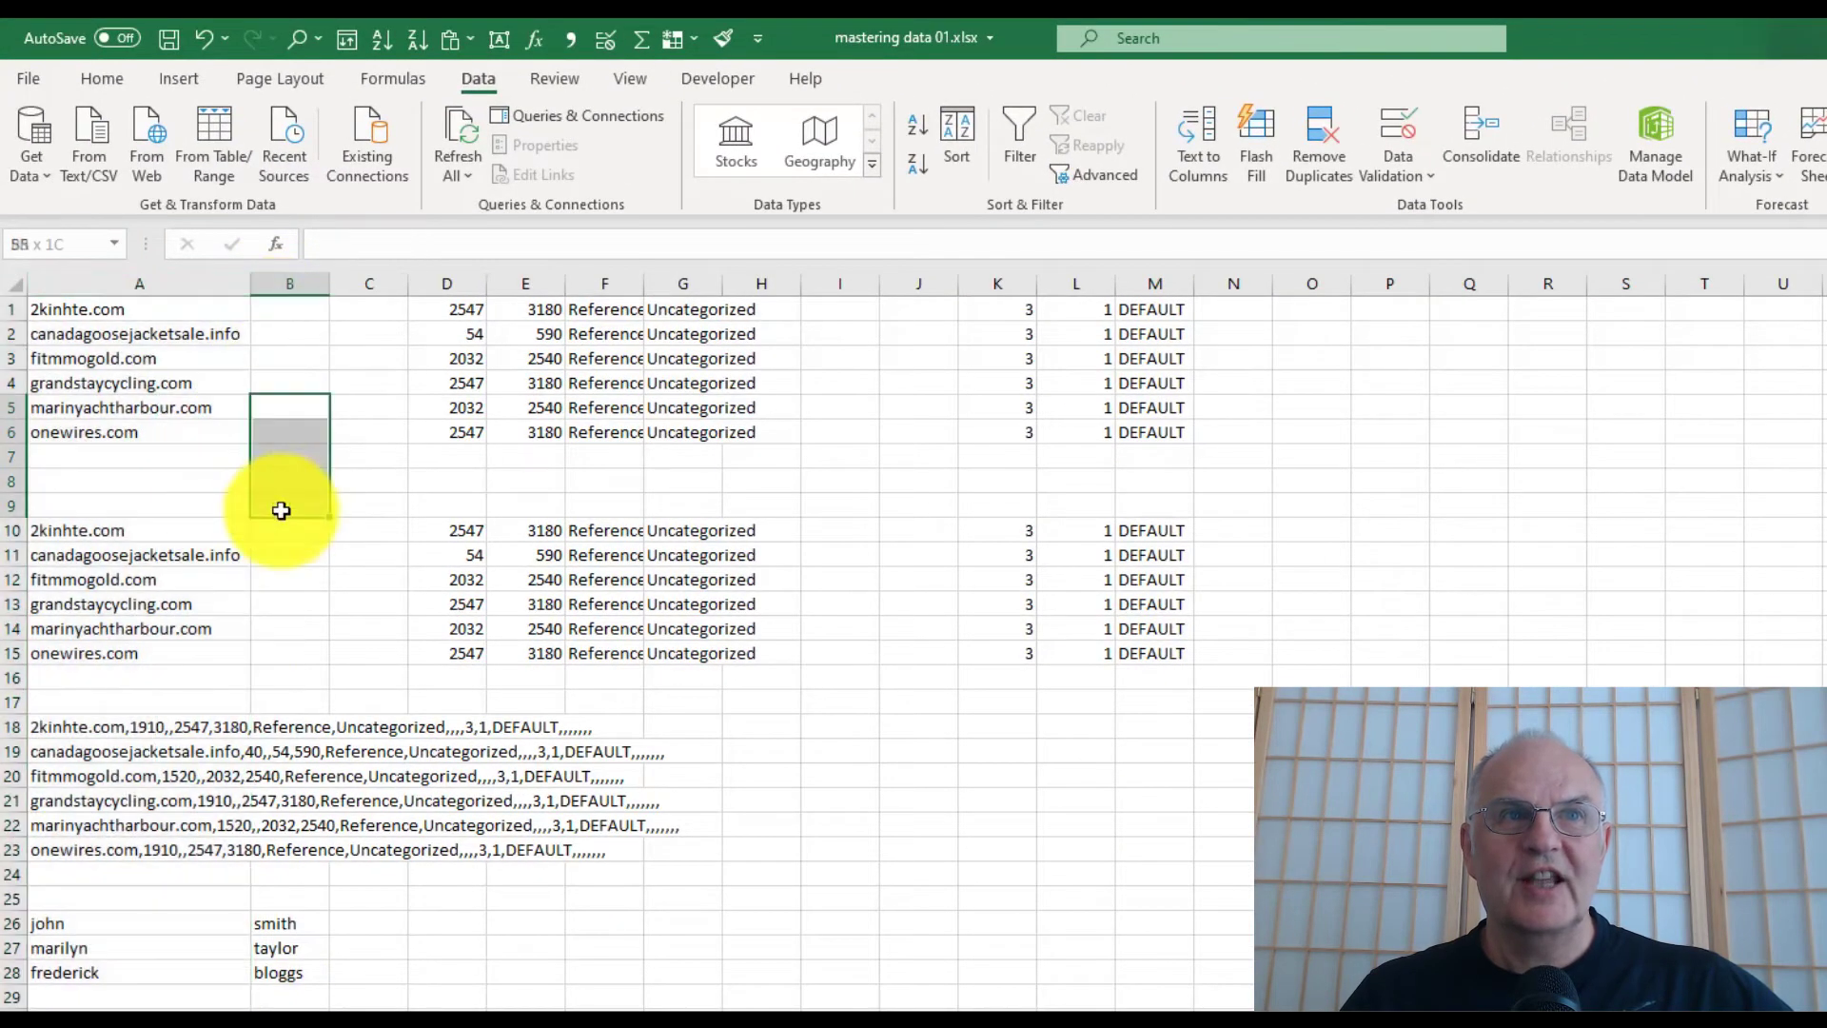
pyautogui.moveTo(294, 329); pyautogui.dragTo(257, 677)
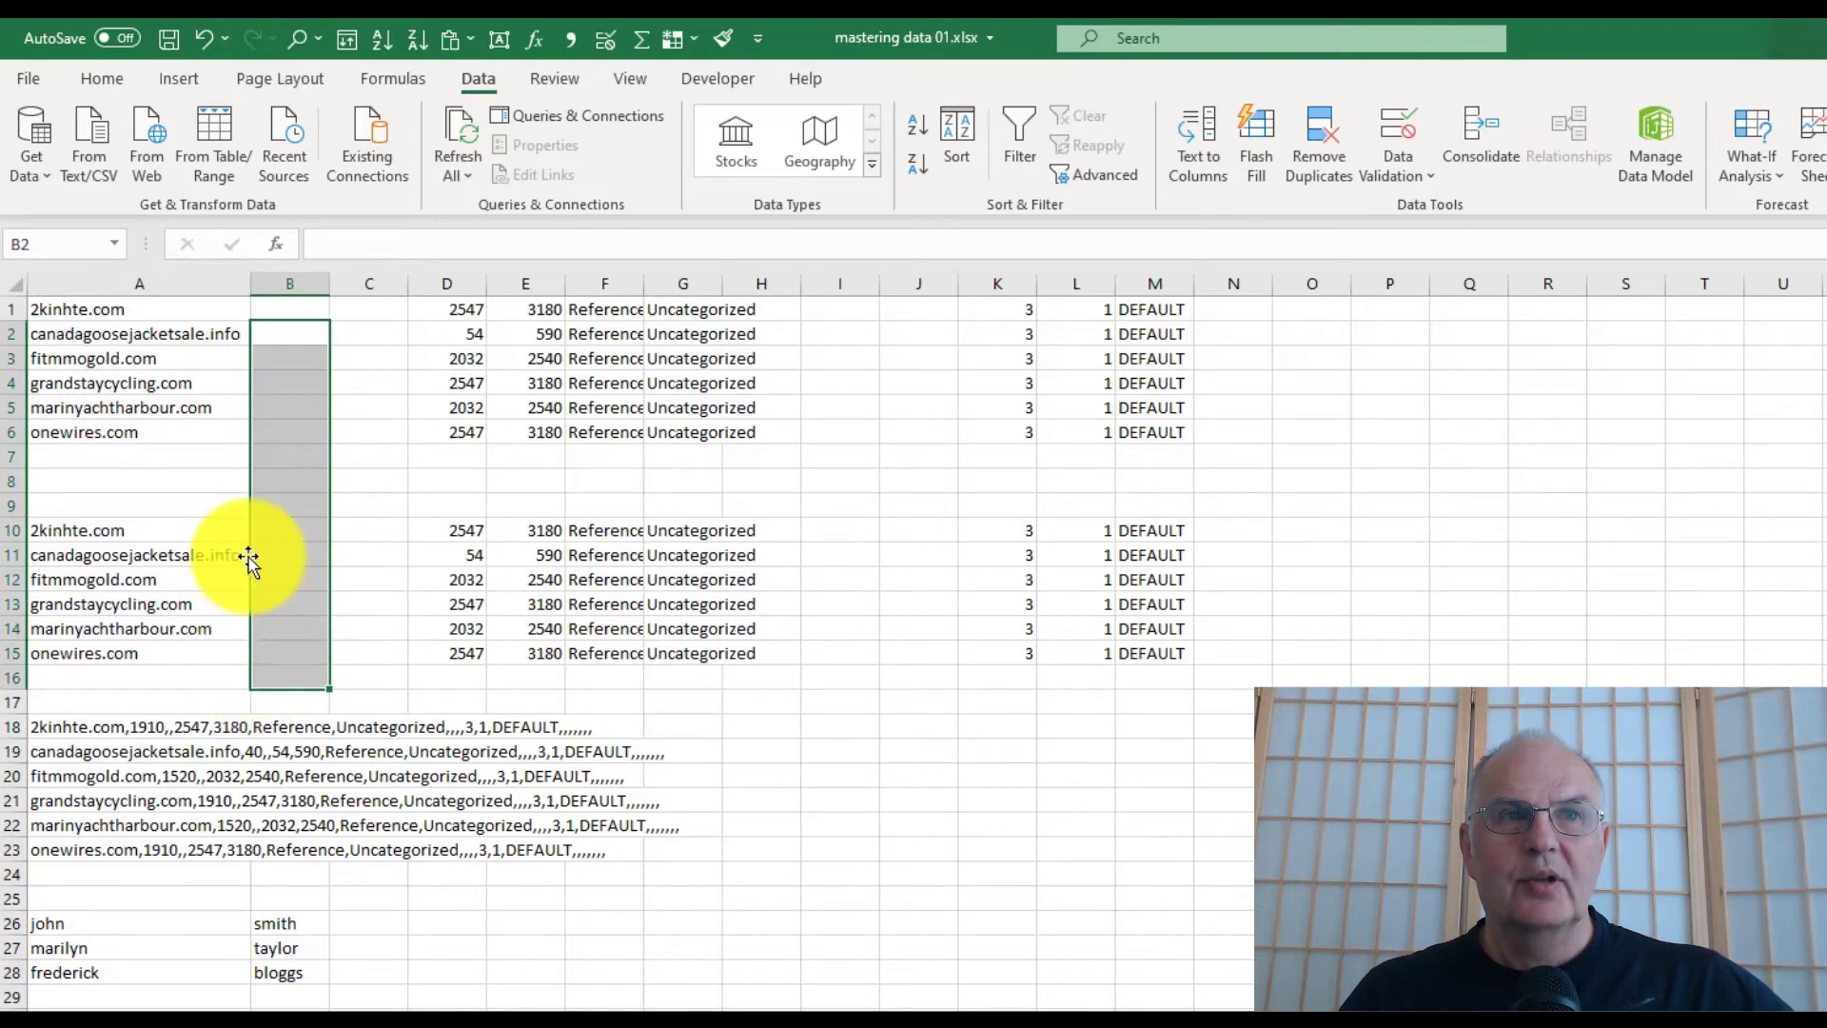
pyautogui.click(446, 504)
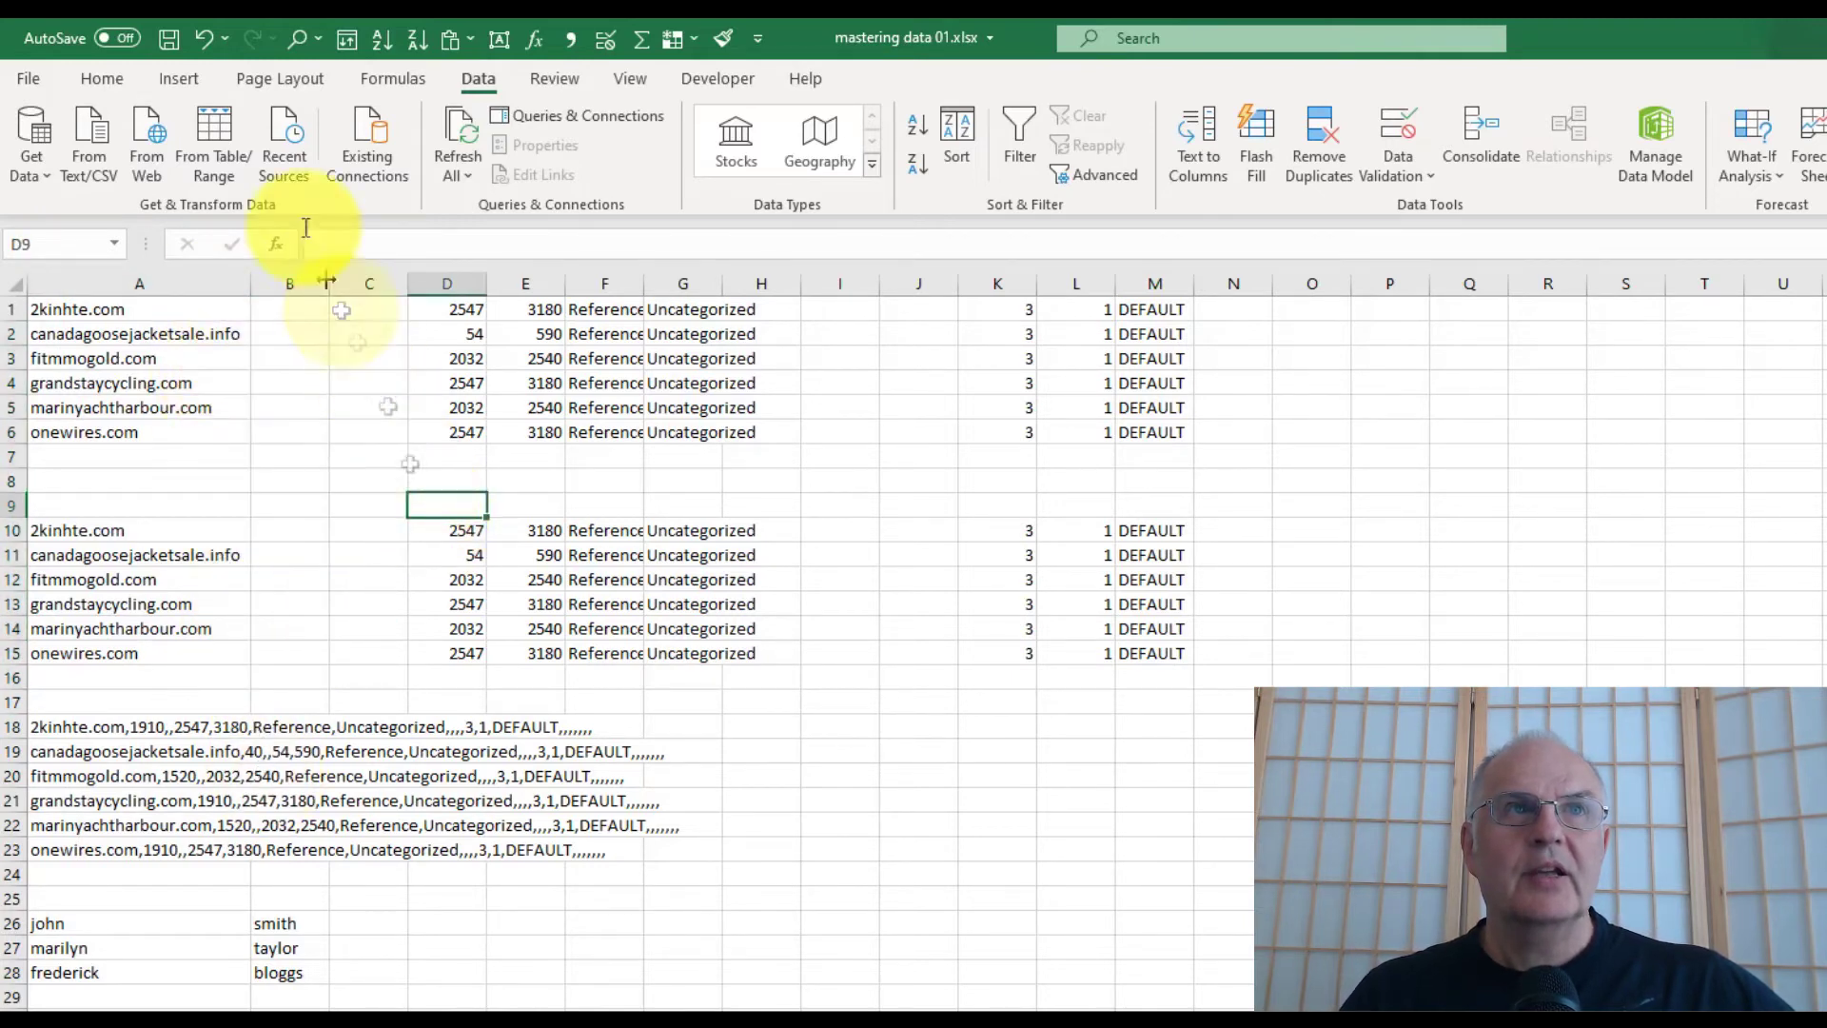
pyautogui.click(206, 38)
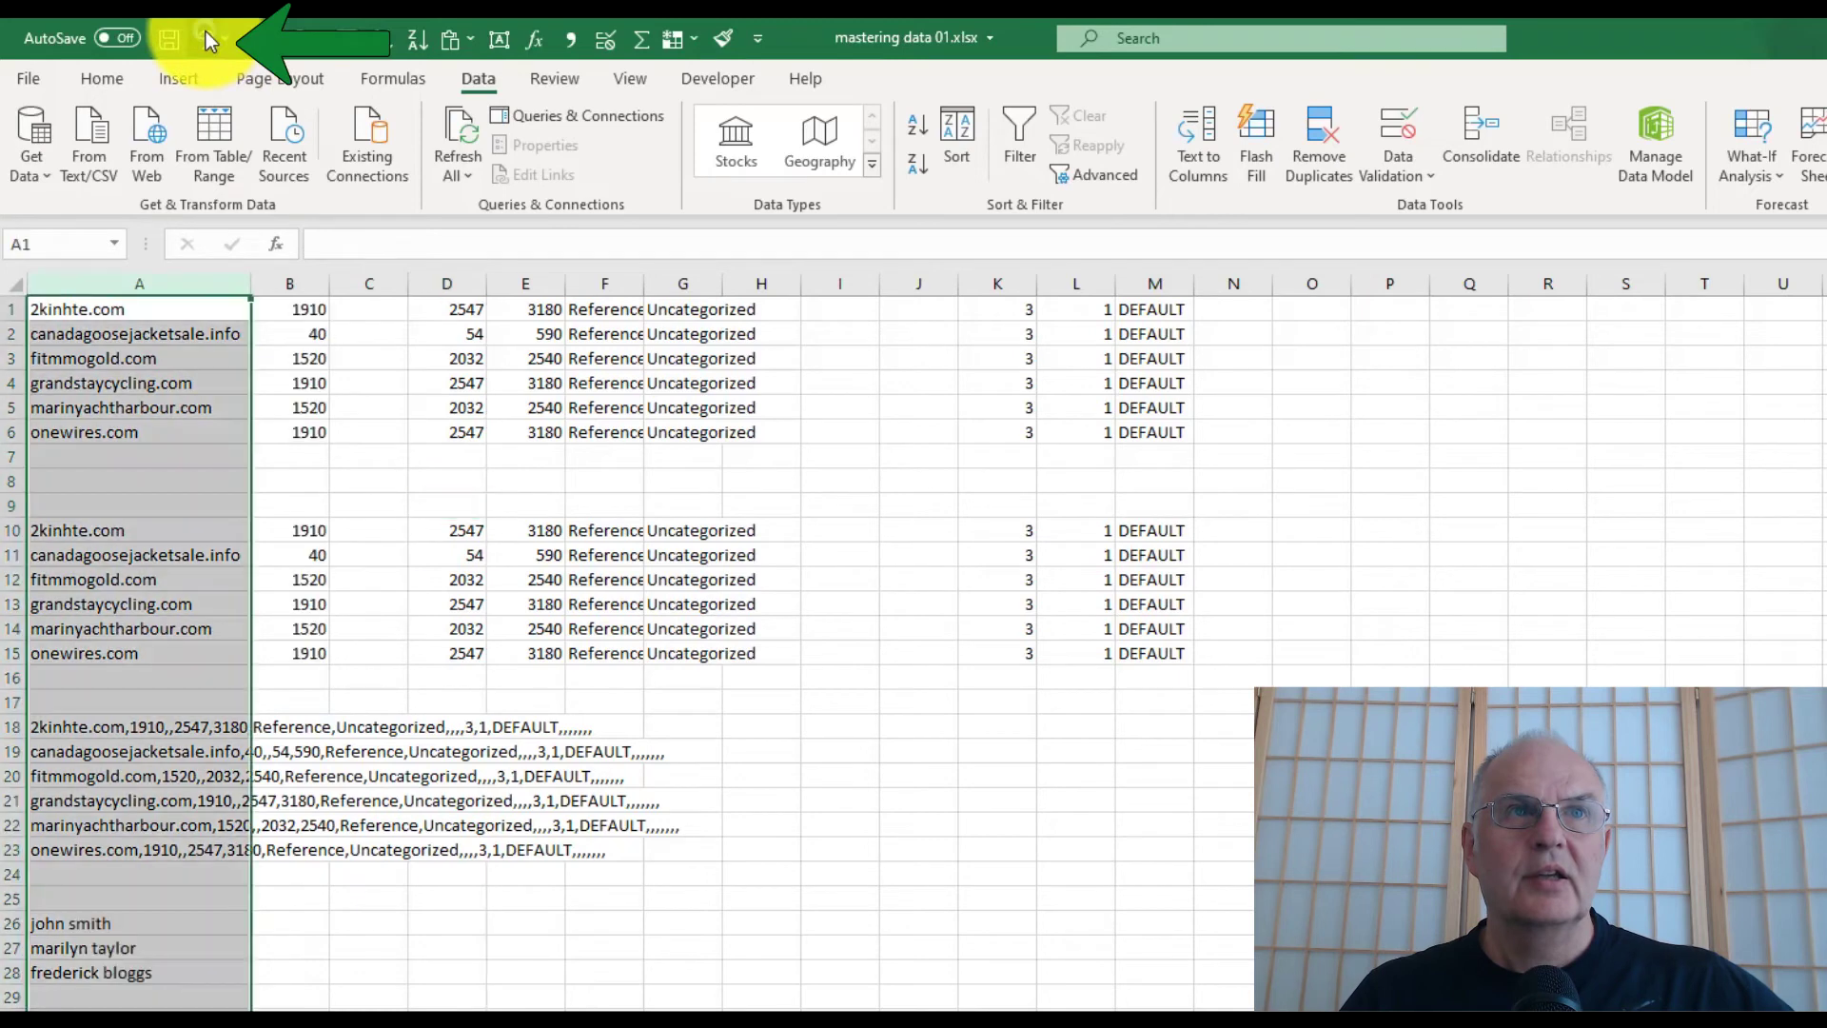
pyautogui.click(380, 484)
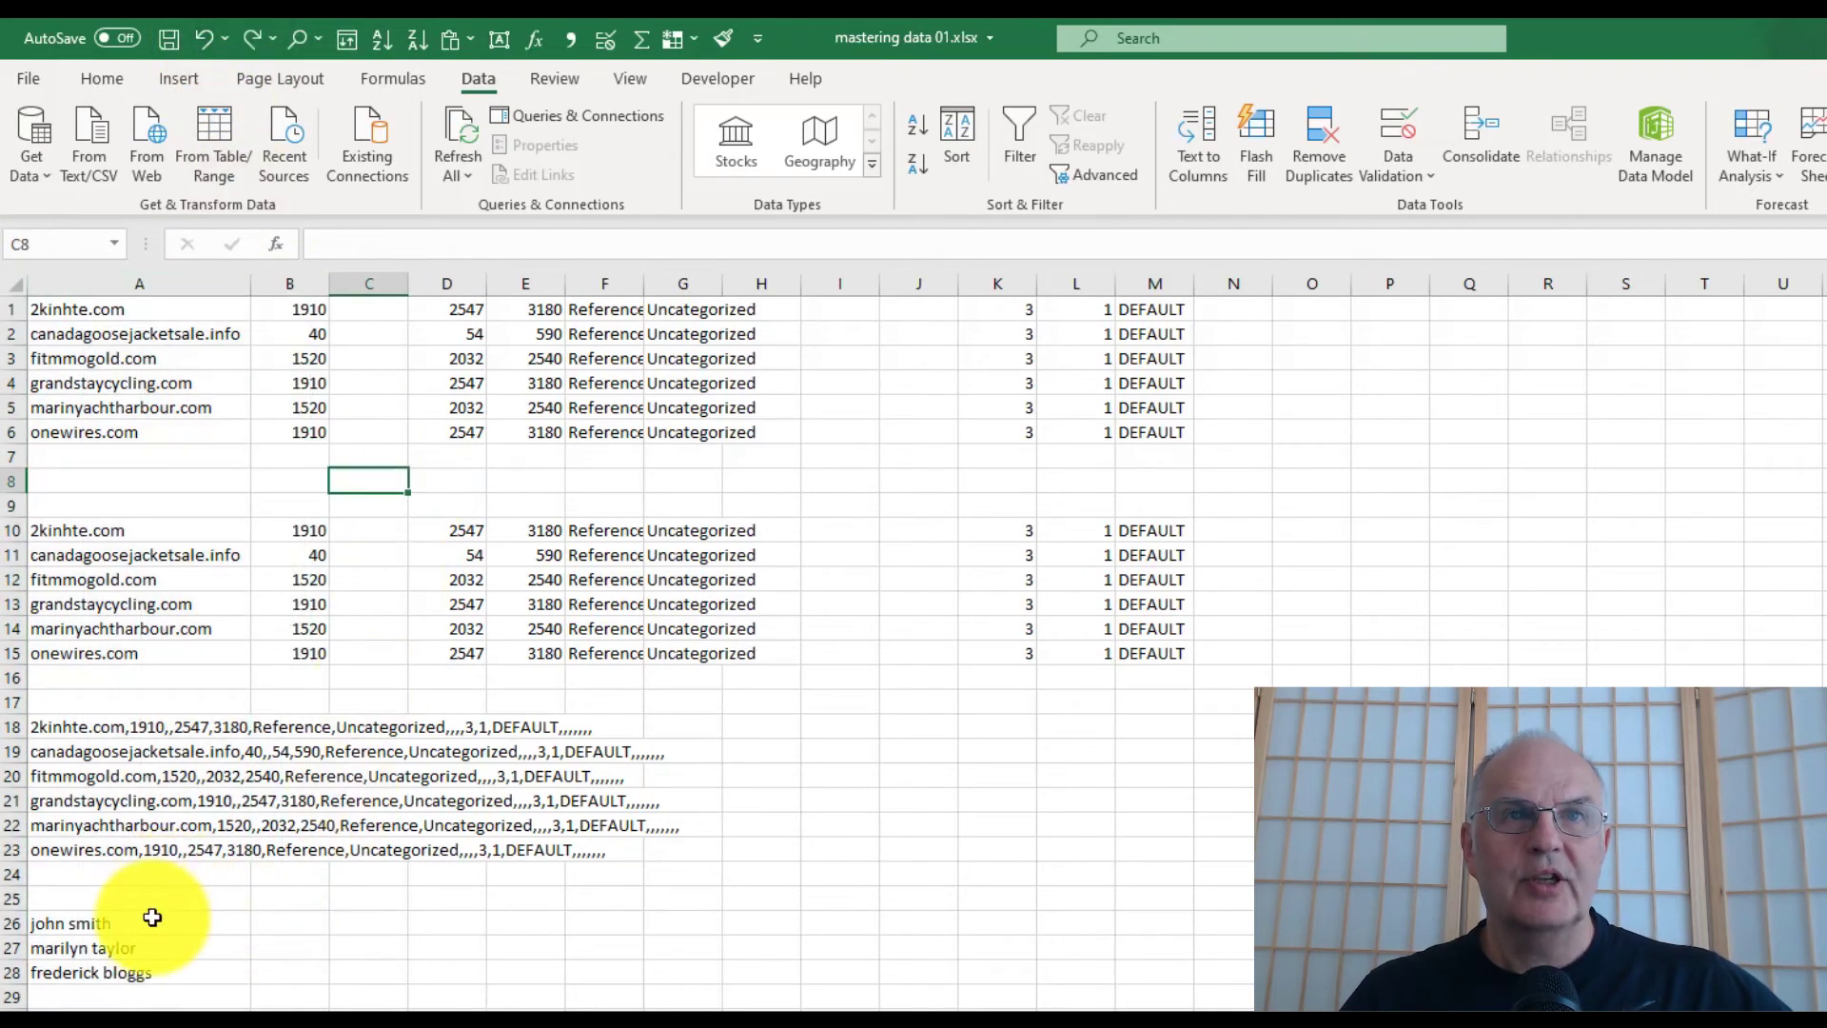
# Move the three full names from A26:A28 to P1:P3, clear of the other data
pyautogui.moveTo(152, 916); pyautogui.dragTo(140, 966)
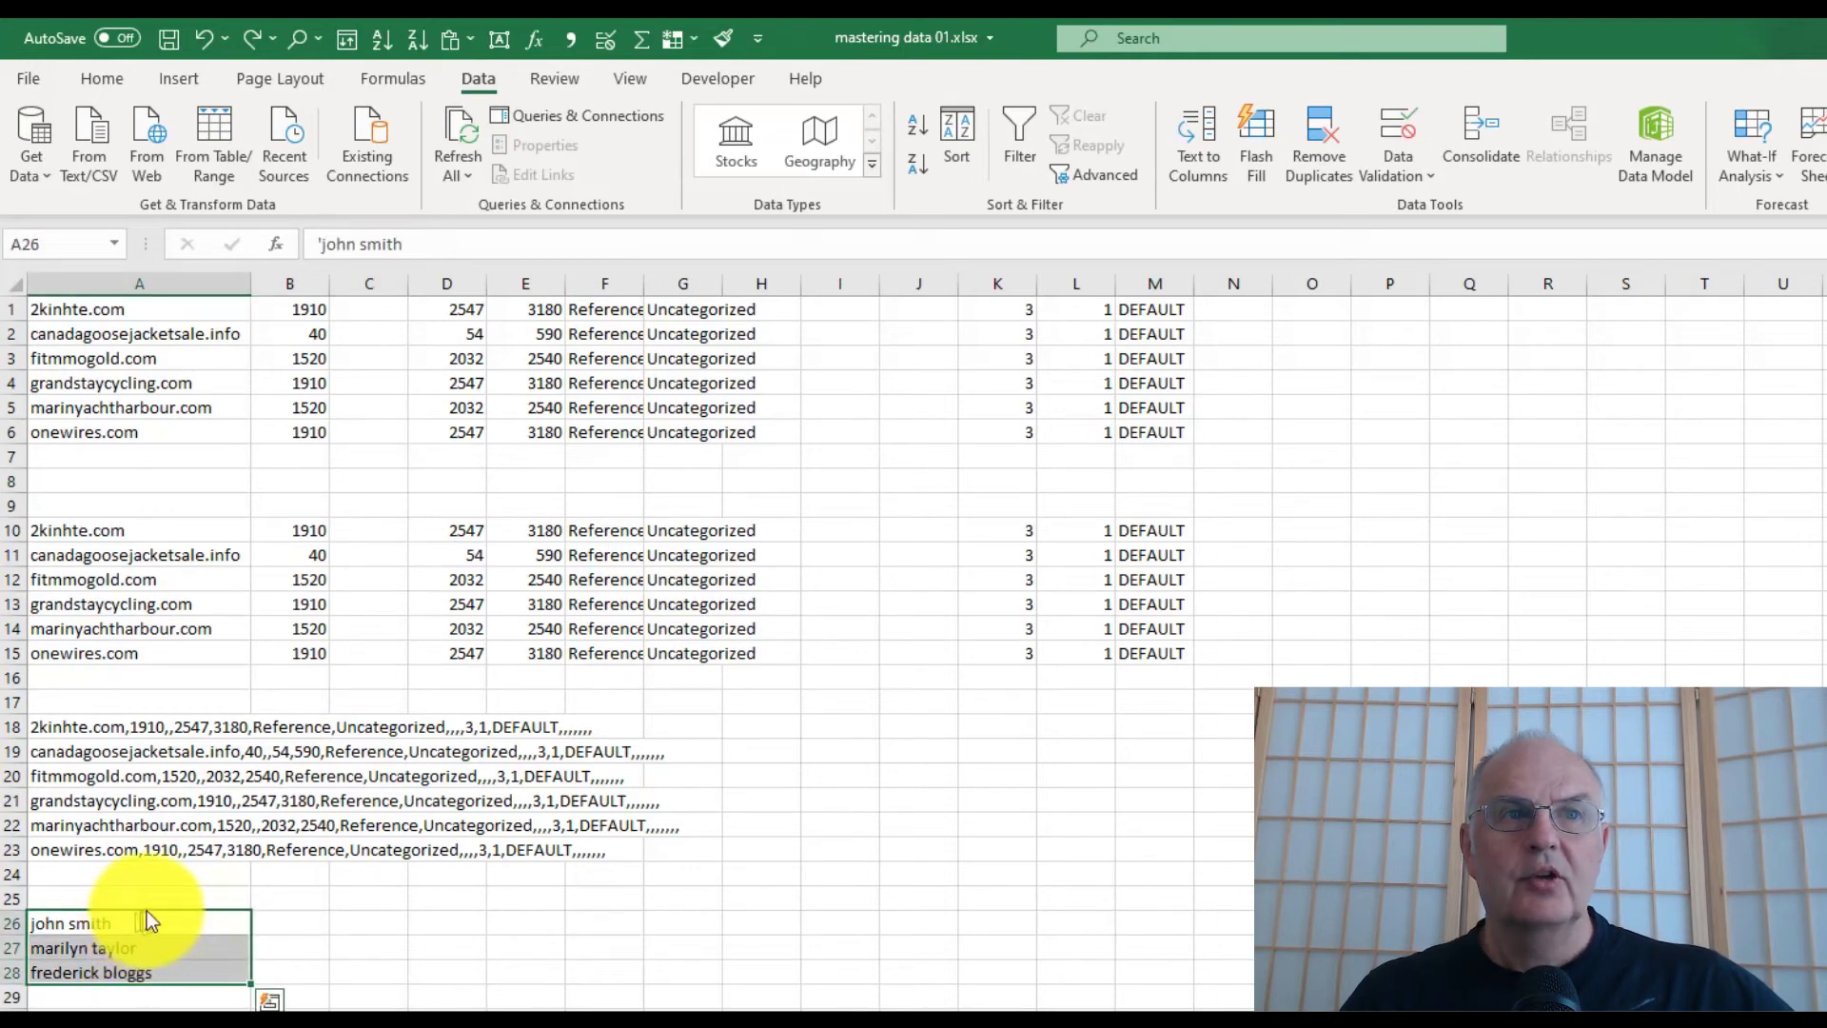
pyautogui.moveTo(1446, 237); pyautogui.dragTo(1429, 242)
# Split the names in column P with Text to Columns as delimited data, using Space as the delimiter, General format and destination $P$1
pyautogui.click(1419, 286)
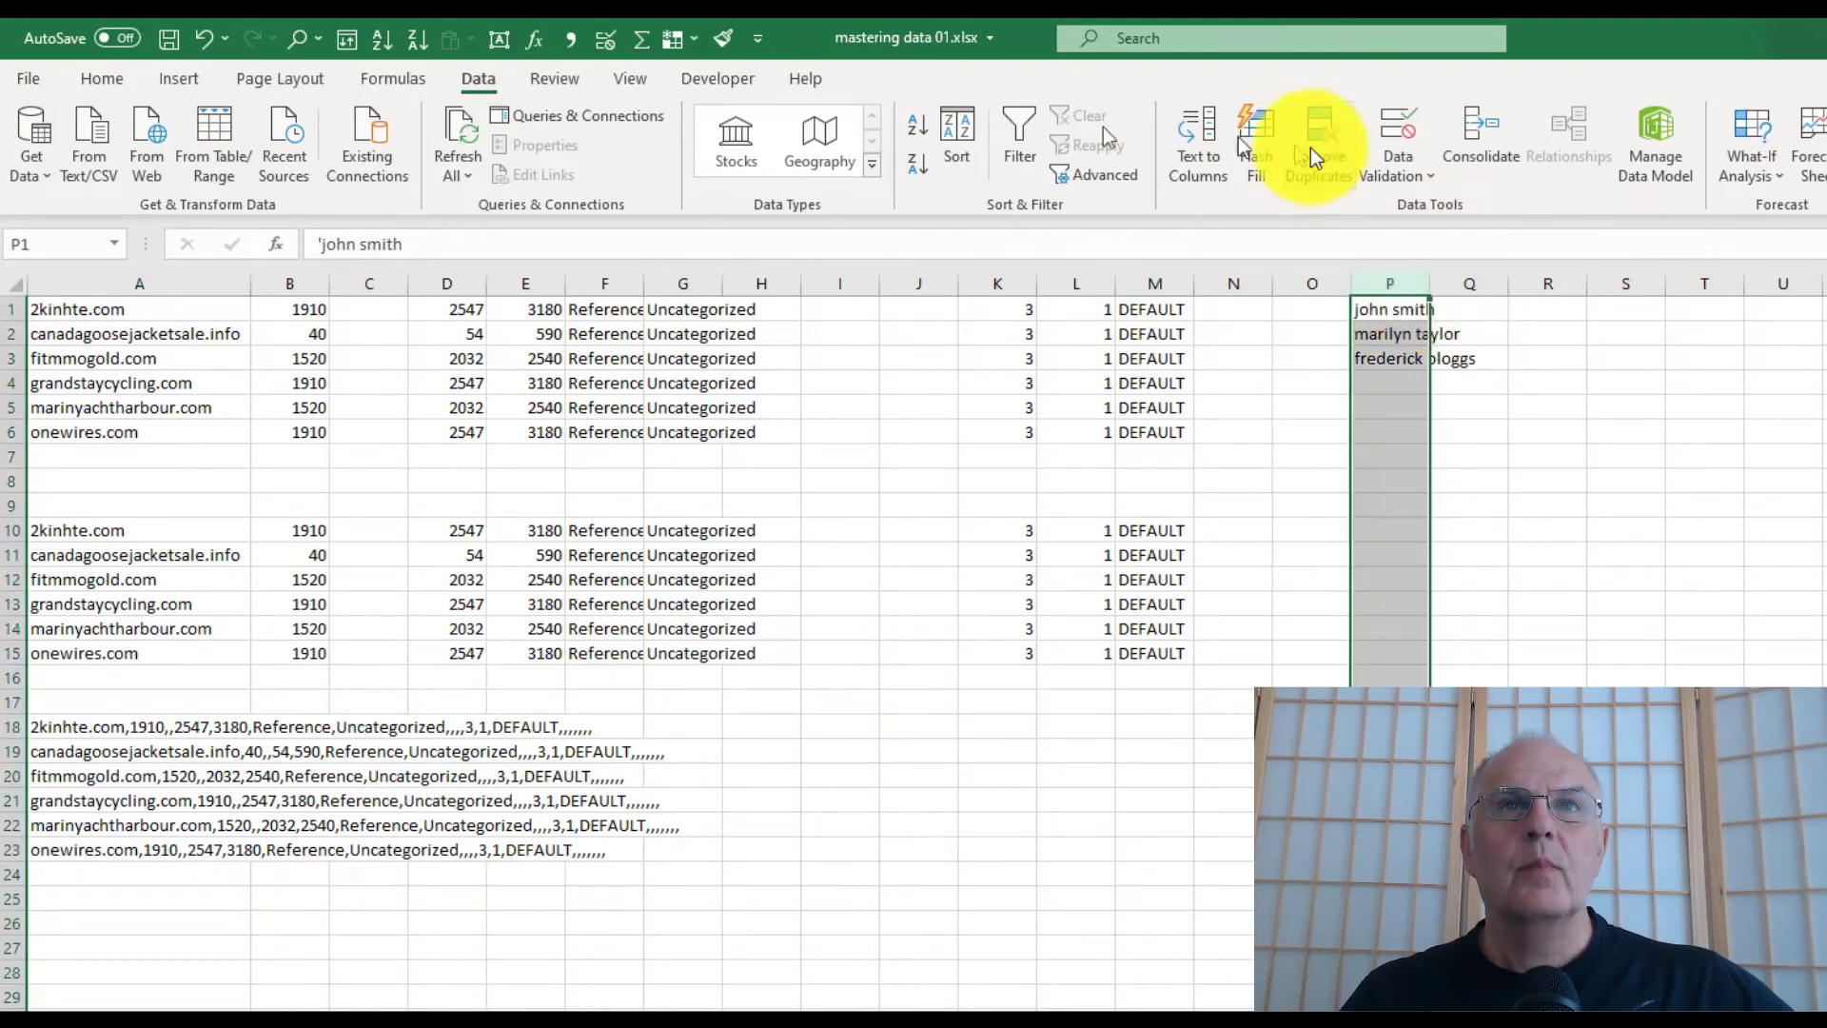
pyautogui.click(1213, 155)
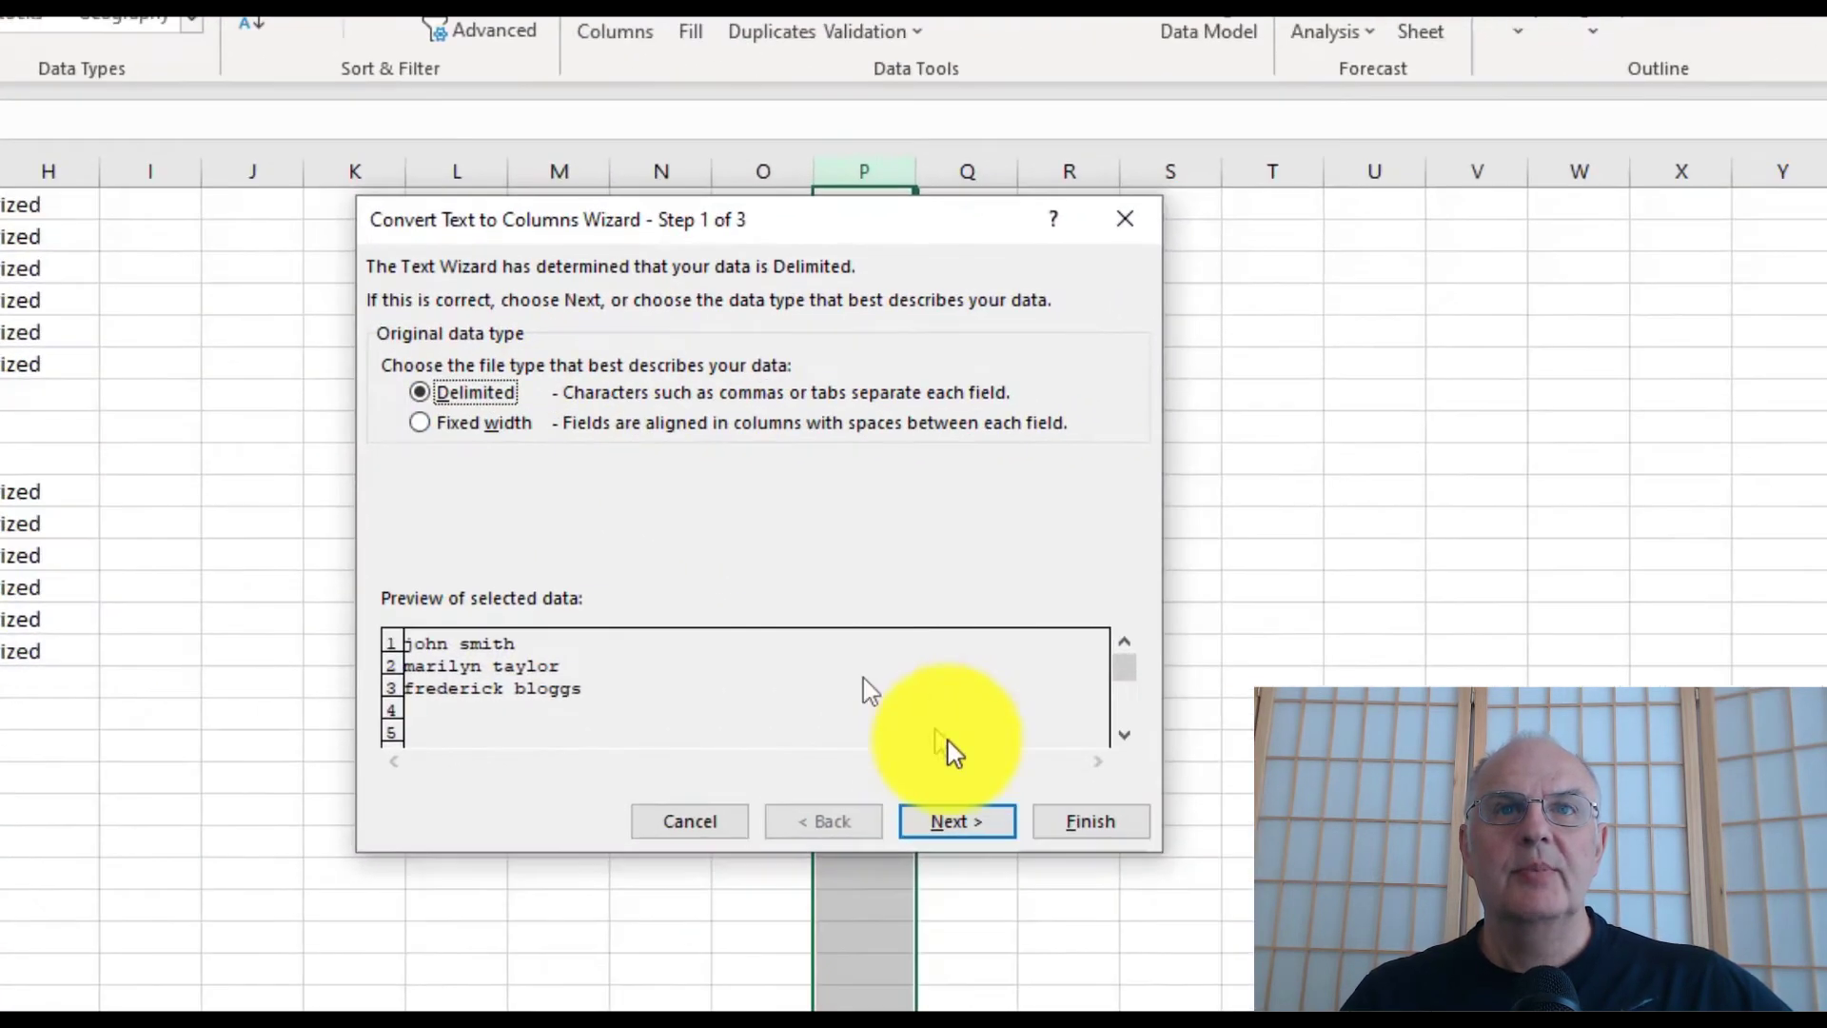
pyautogui.click(966, 828)
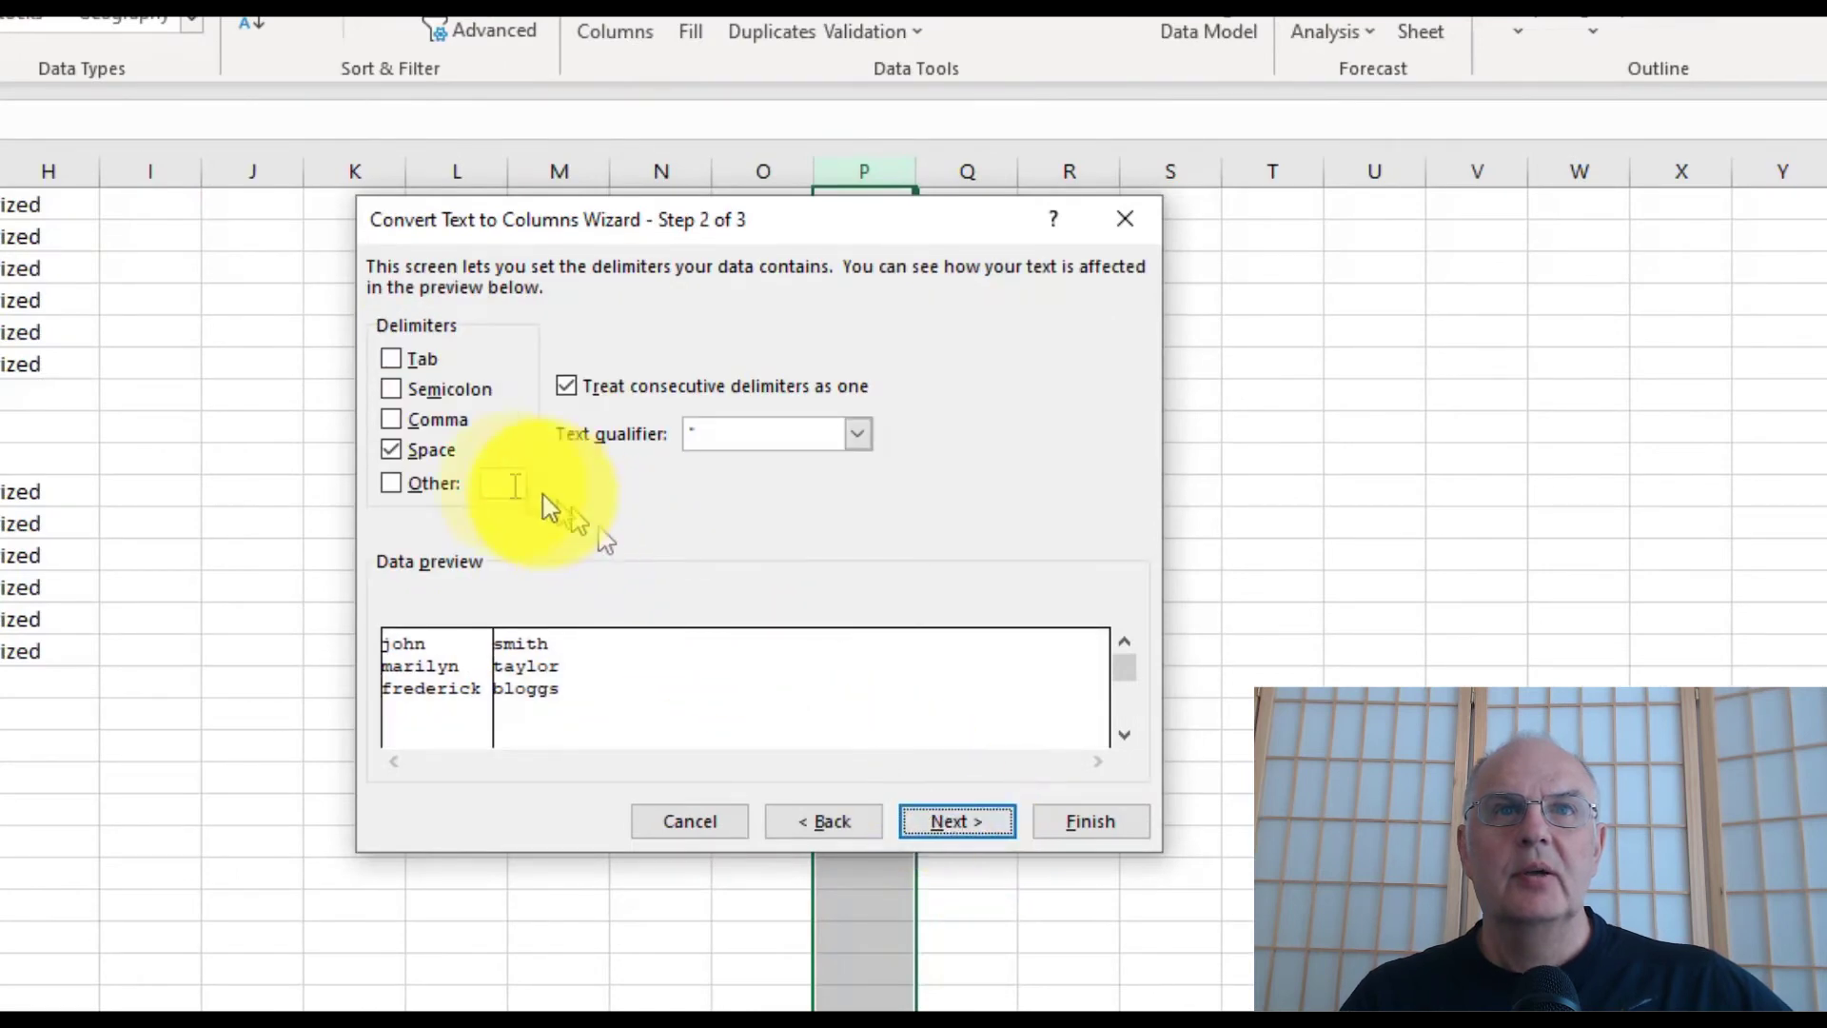
pyautogui.click(954, 824)
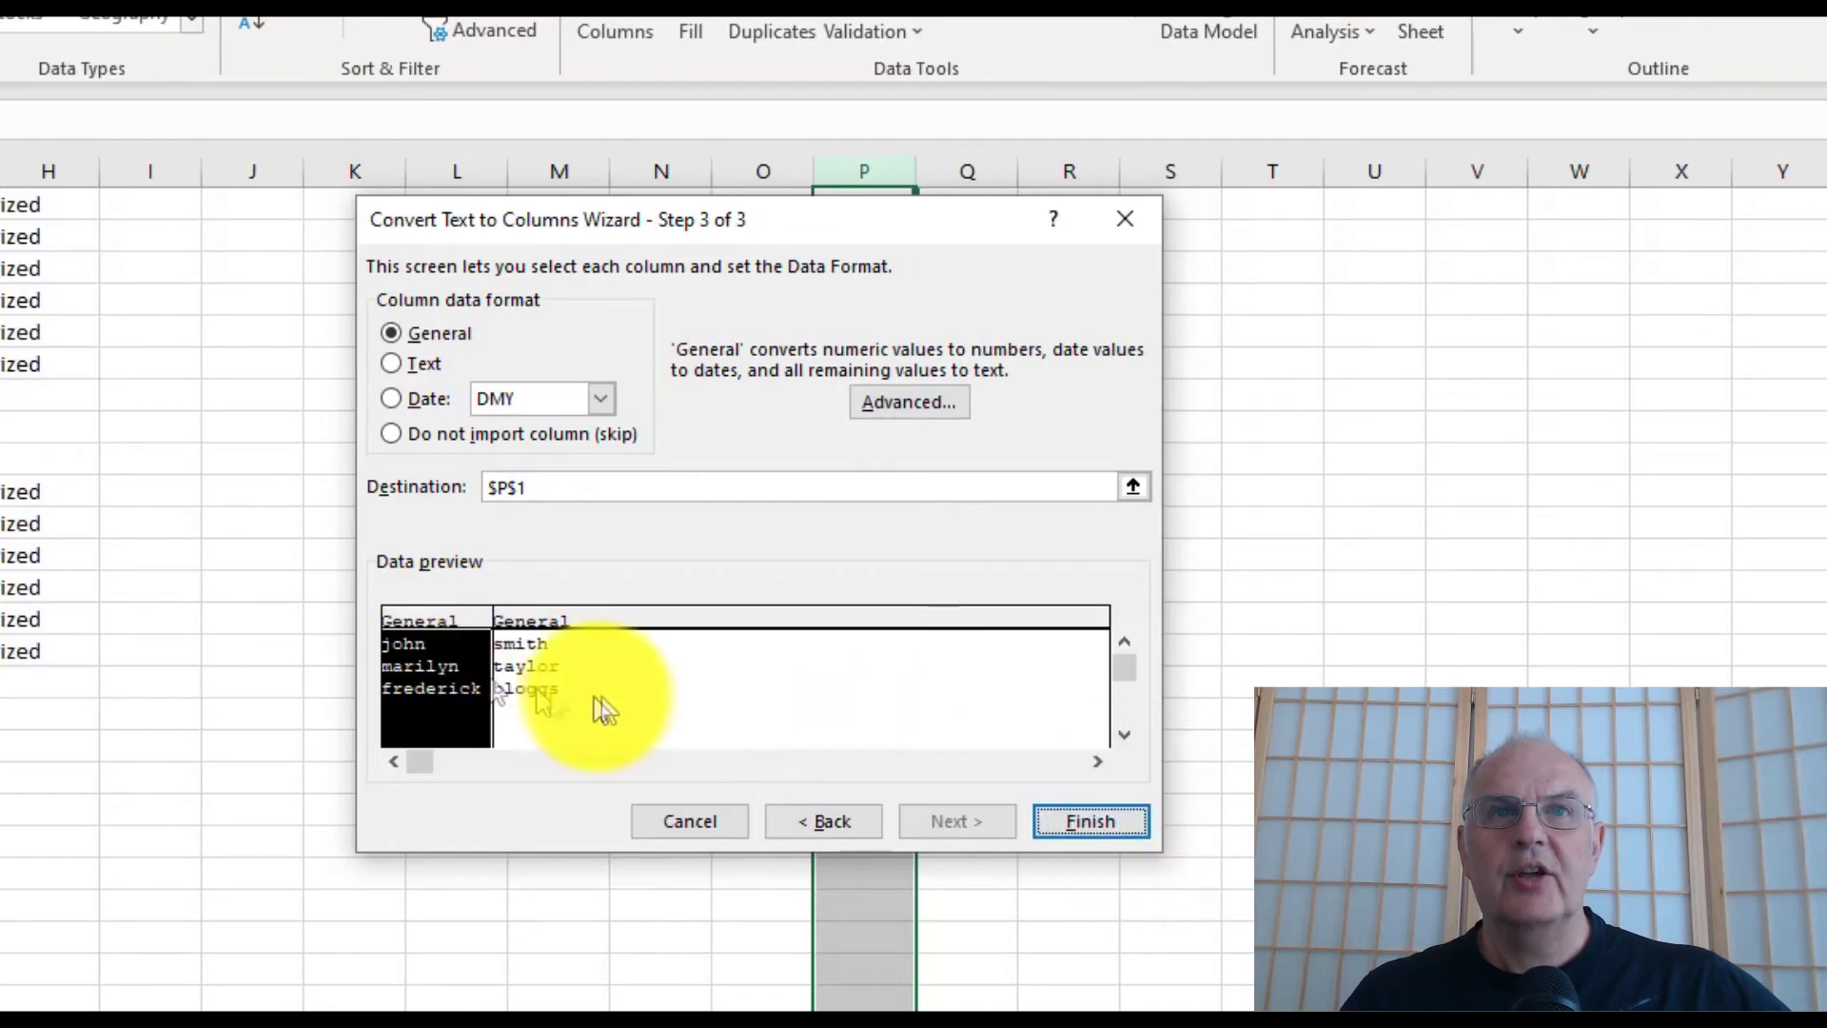
pyautogui.click(1094, 822)
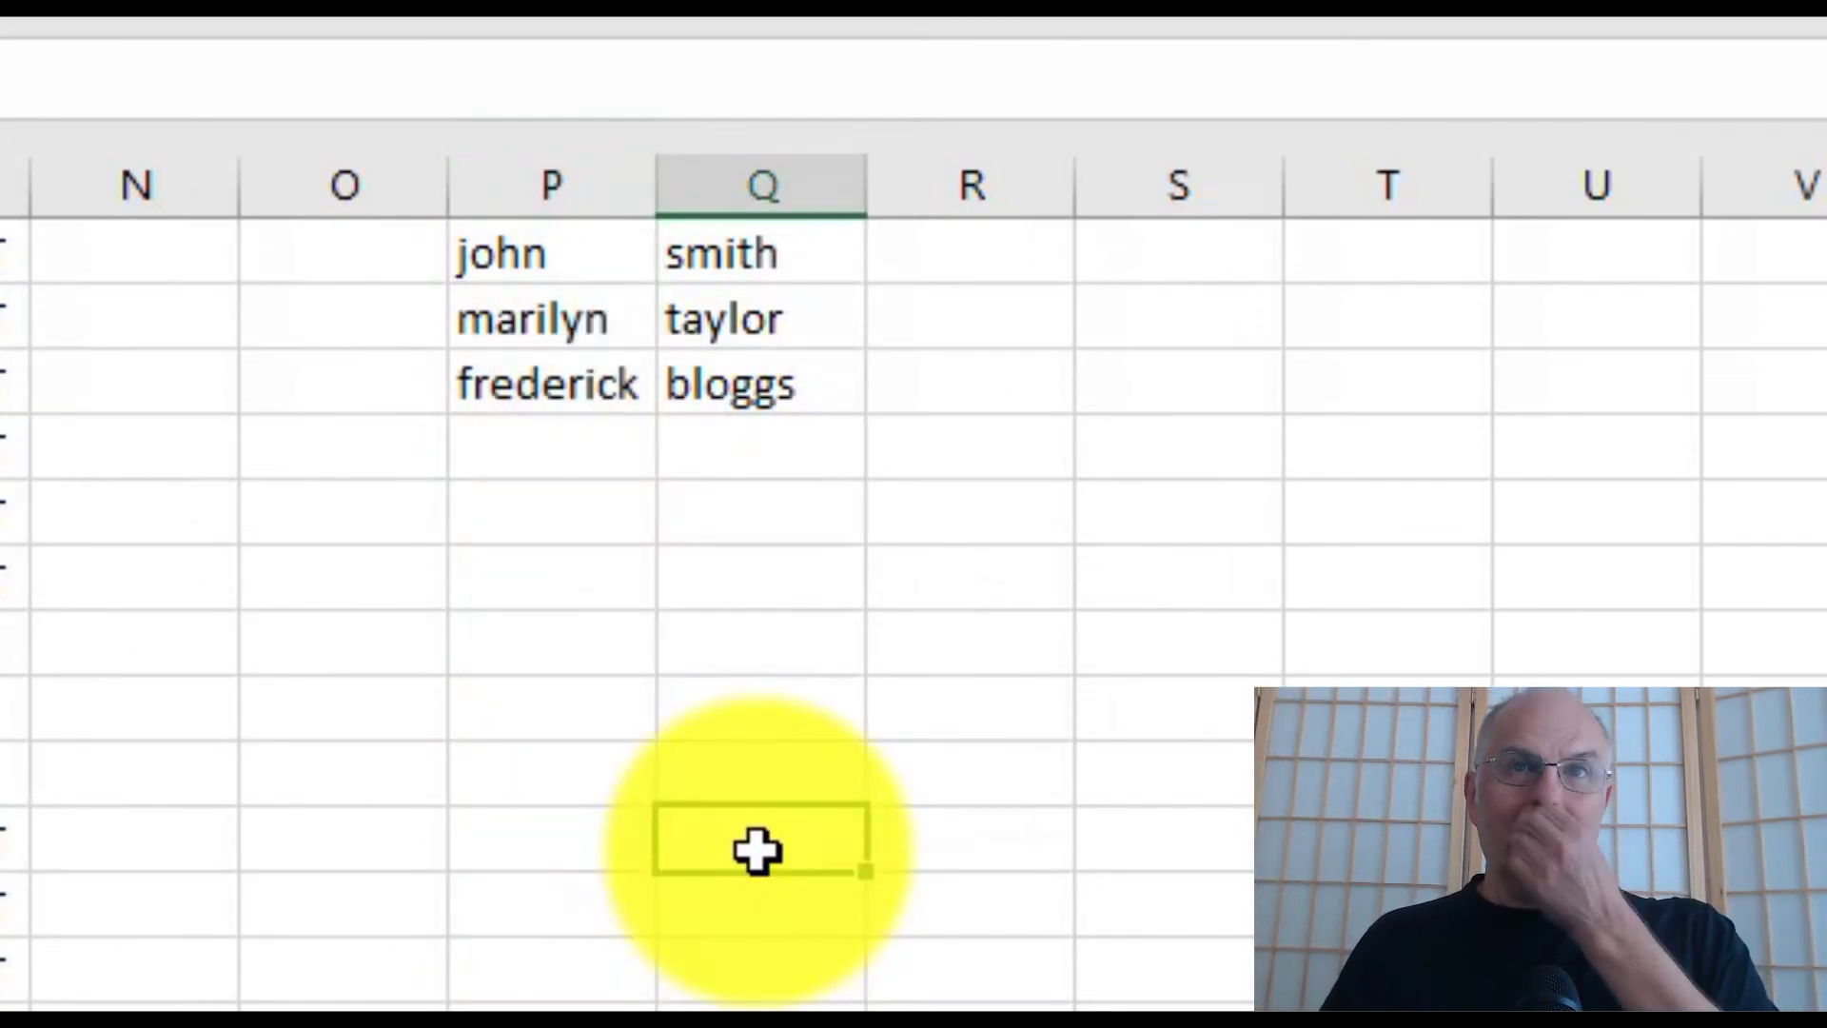
# Examine the split names in columns P and Q, including the full content of cell P2, without editing it
pyautogui.press('Up')
pyautogui.press('Up')
pyautogui.press('Up')
pyautogui.press('Up')
pyautogui.press('Up')
pyautogui.press('Up')
pyautogui.press('Up')
pyautogui.press('Up')
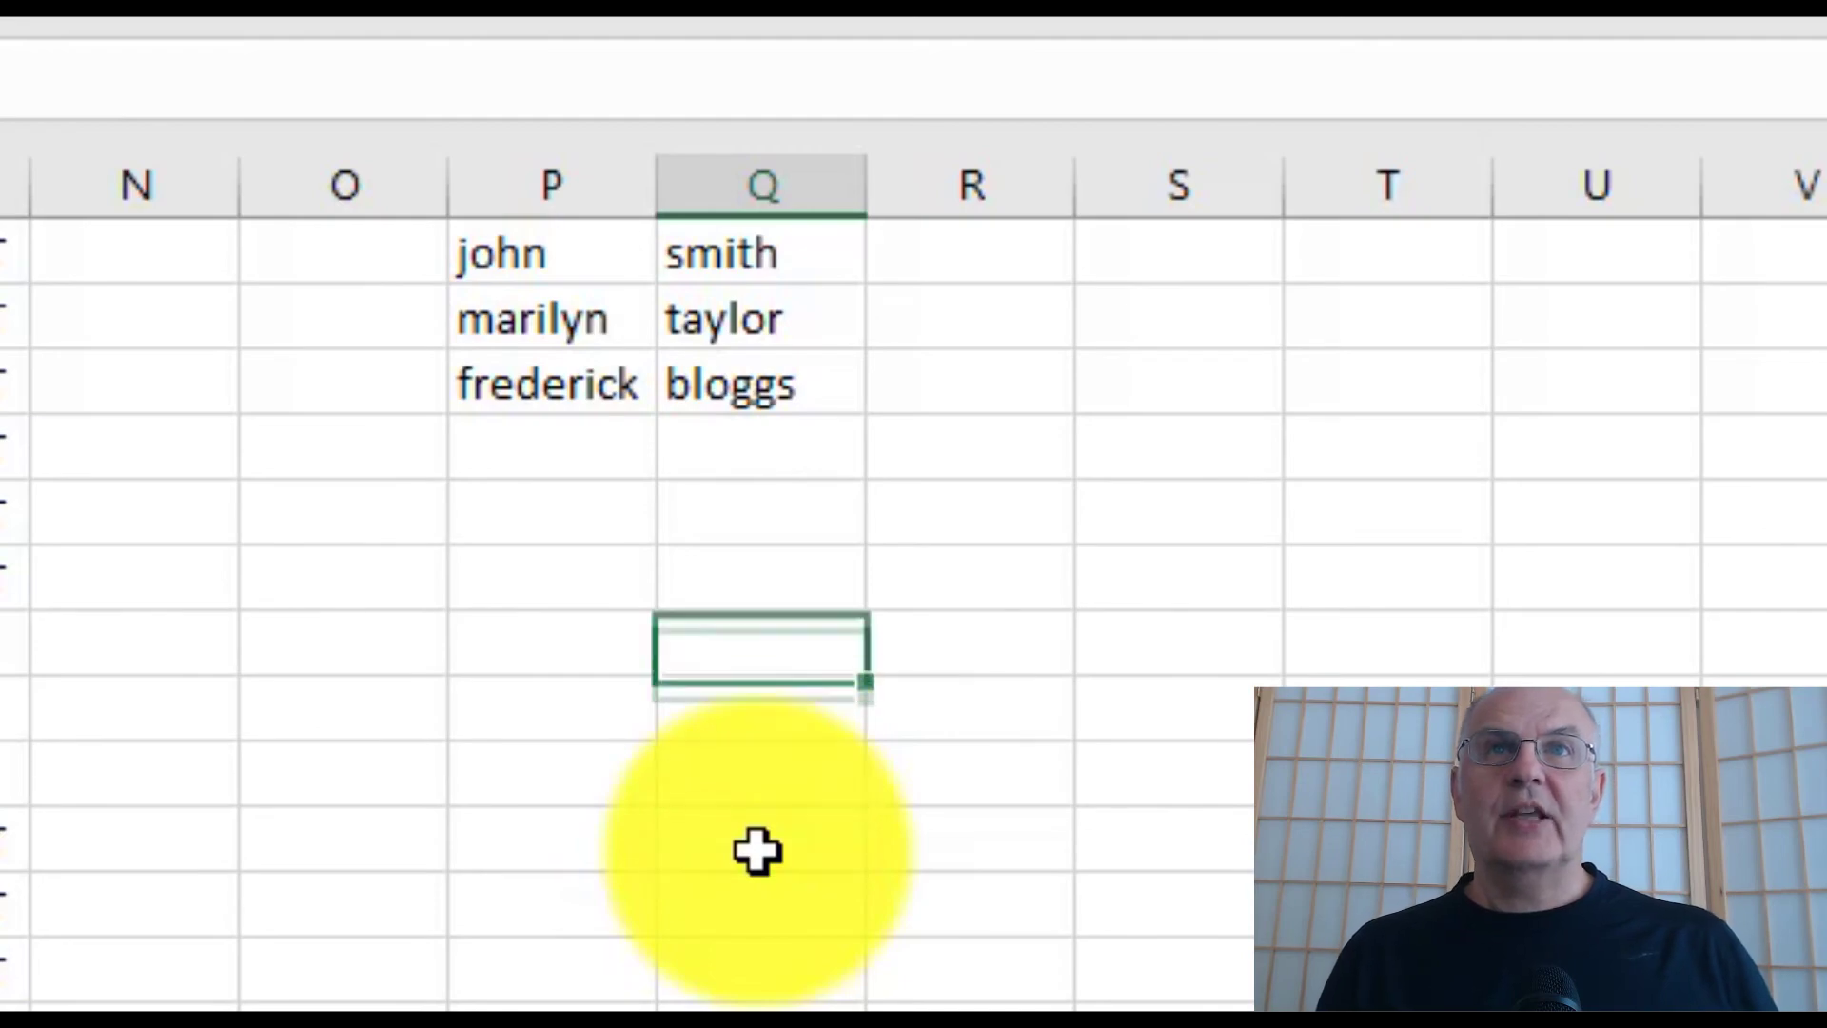
pyautogui.press('Left')
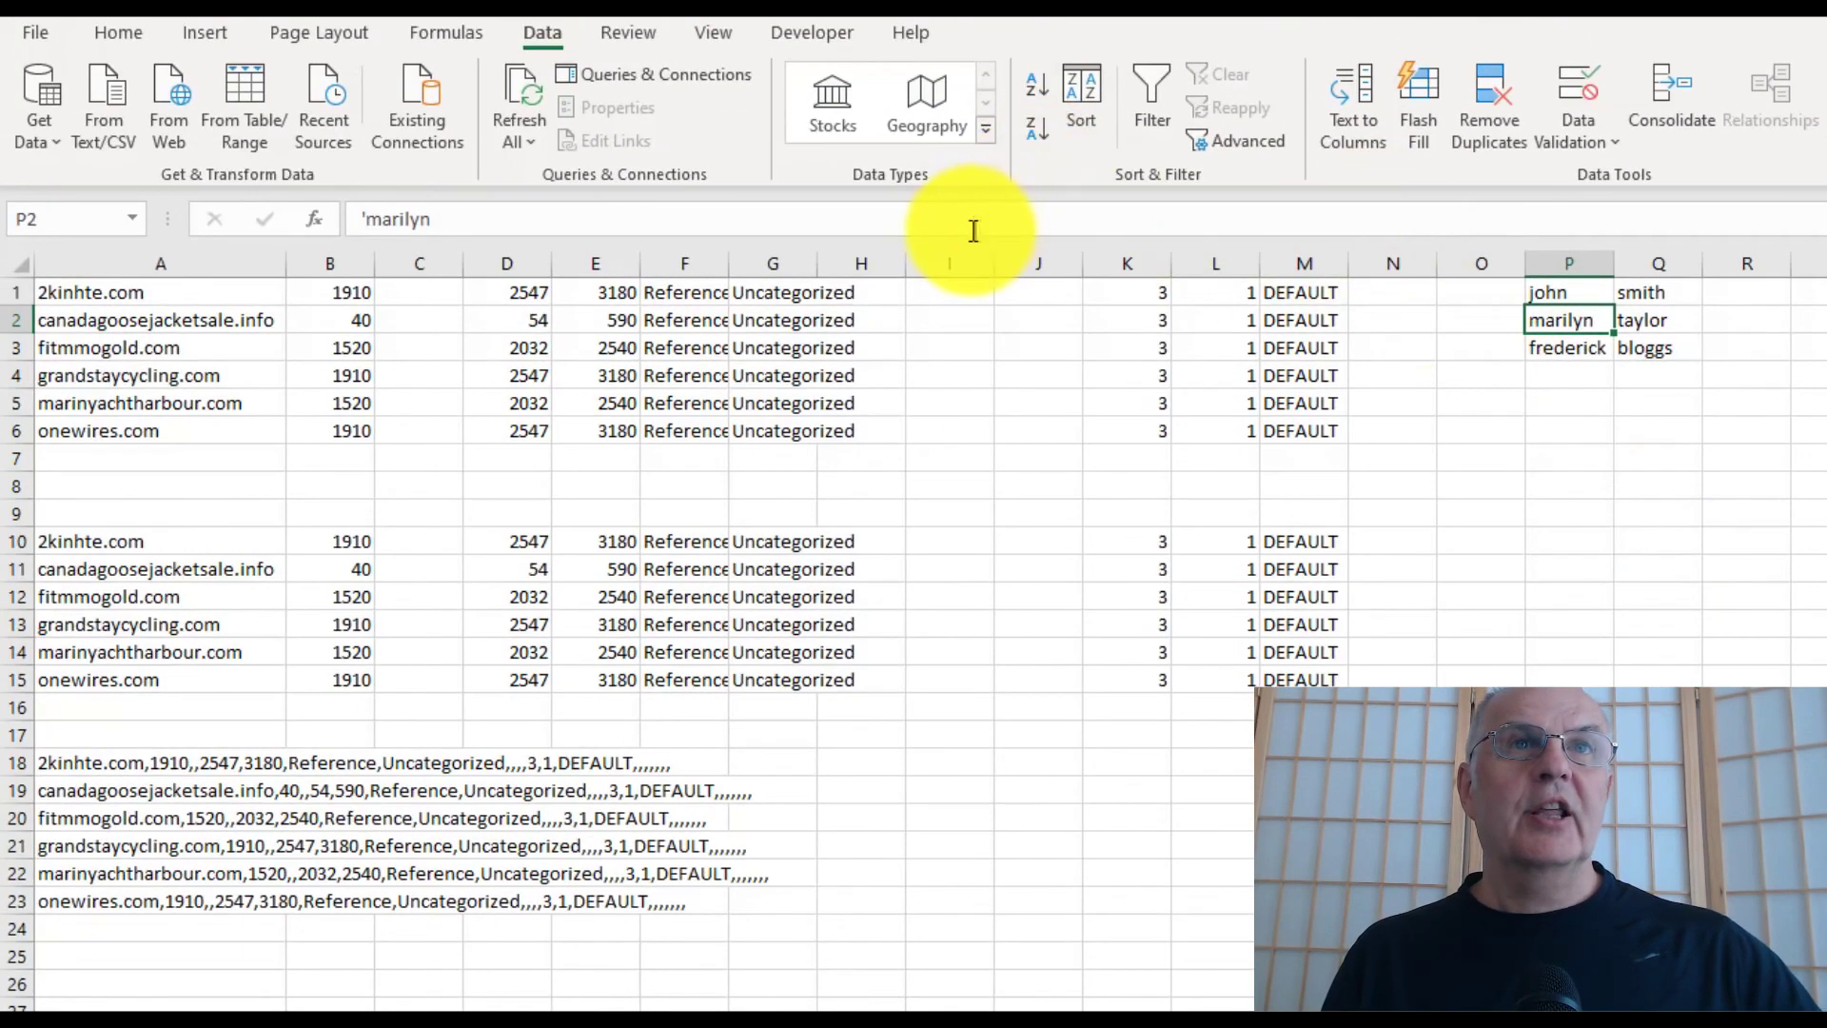
pyautogui.click(968, 228)
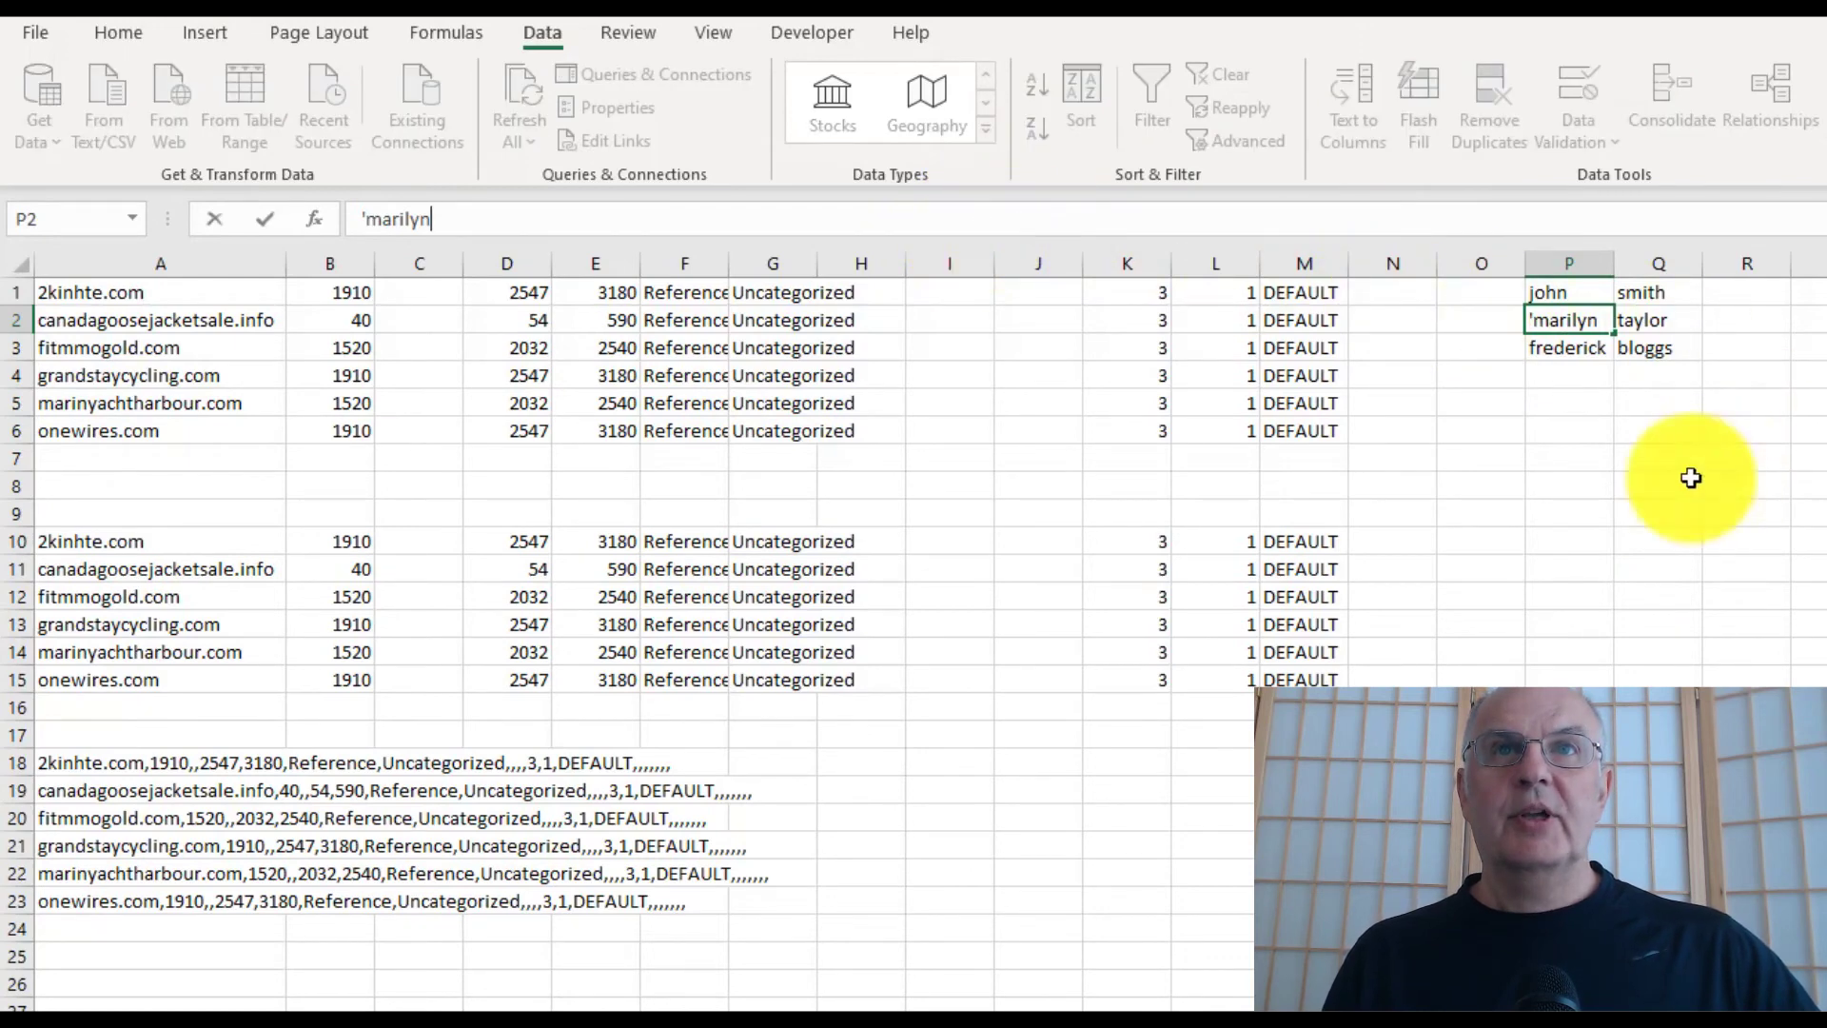
pyautogui.click(1557, 456)
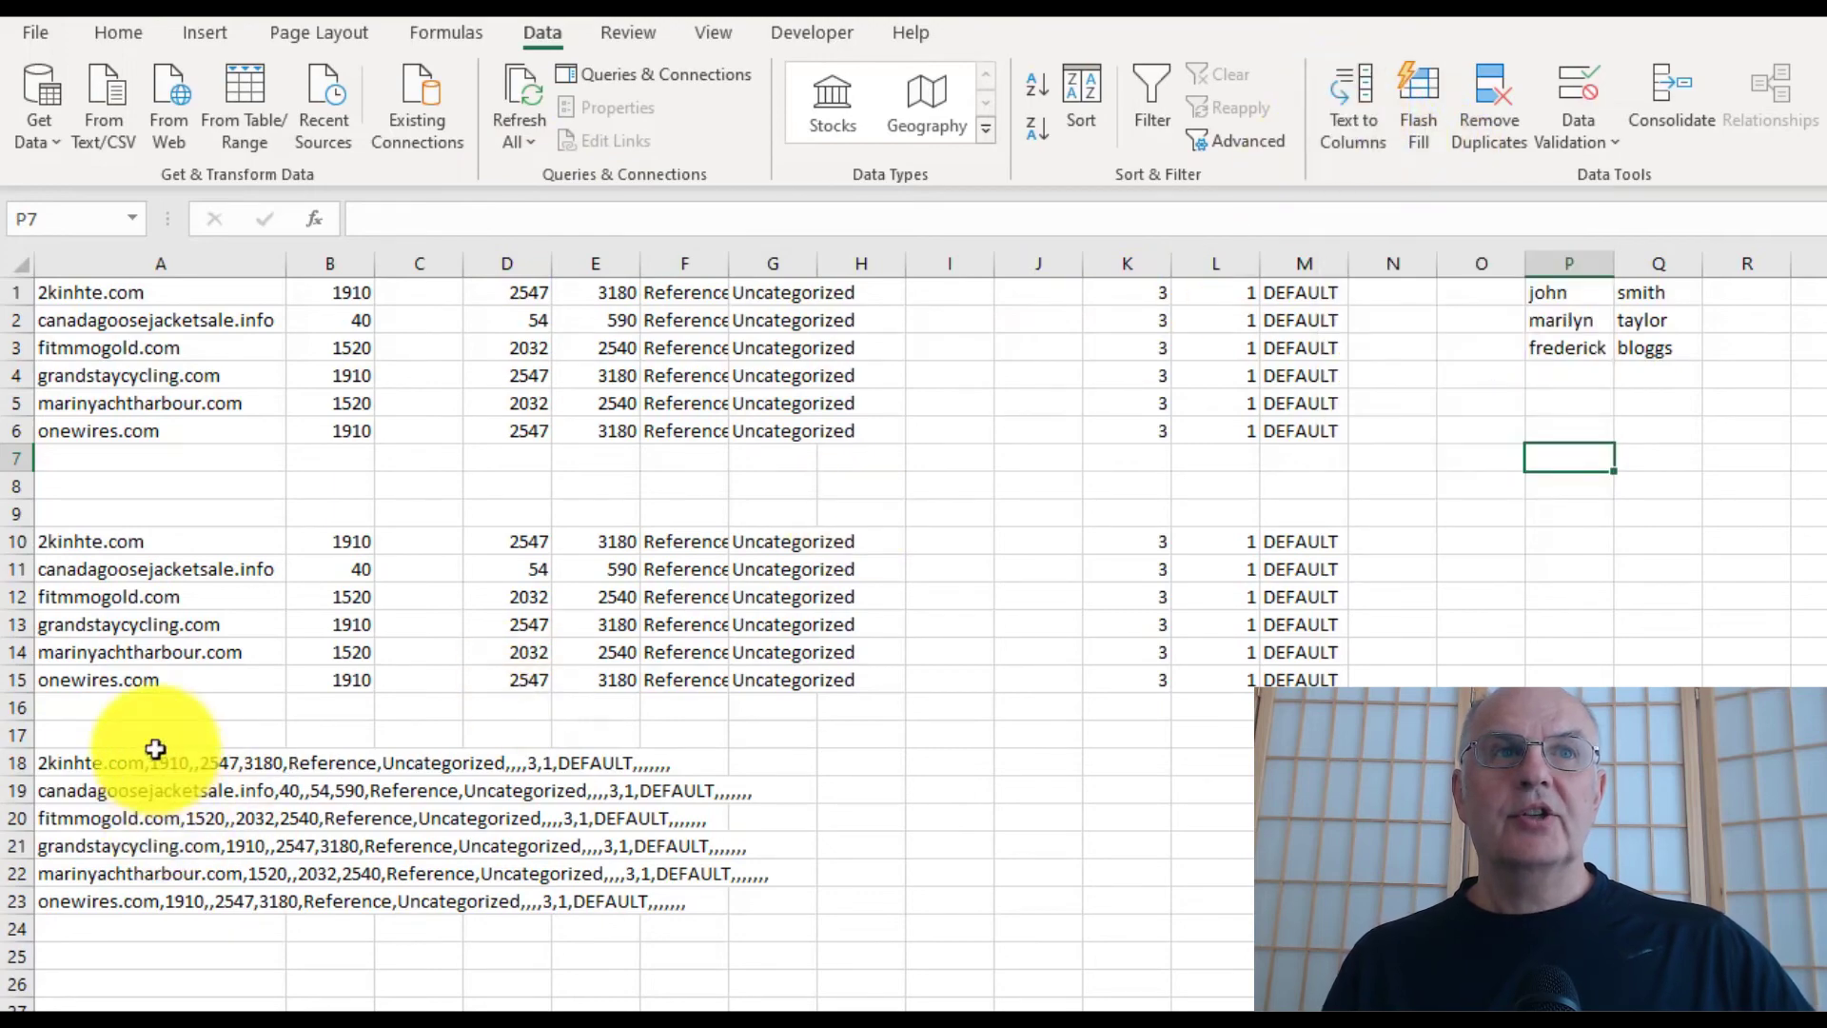
# Copy the comma-separated rows in A18:A23 and paste them starting at cell T1
pyautogui.moveTo(147, 758); pyautogui.dragTo(134, 893)
pyautogui.hotkey('ctrl', 'c')
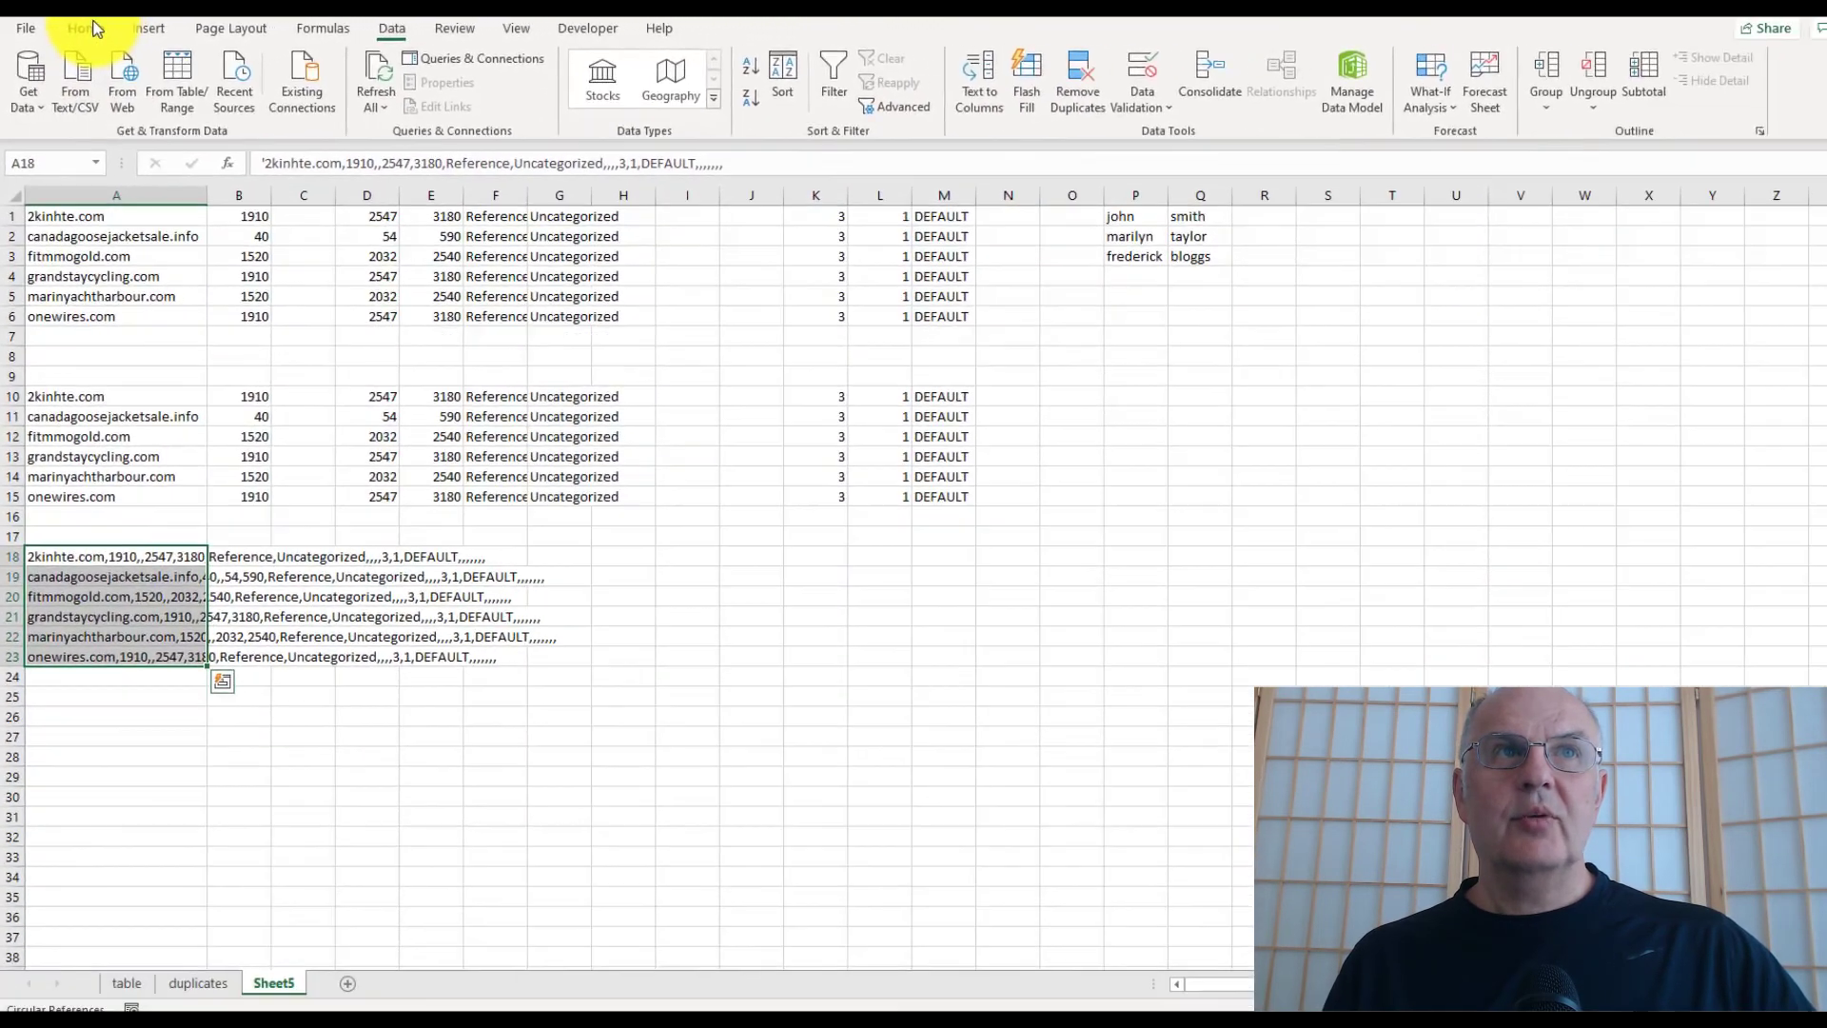
pyautogui.click(92, 29)
pyautogui.click(85, 81)
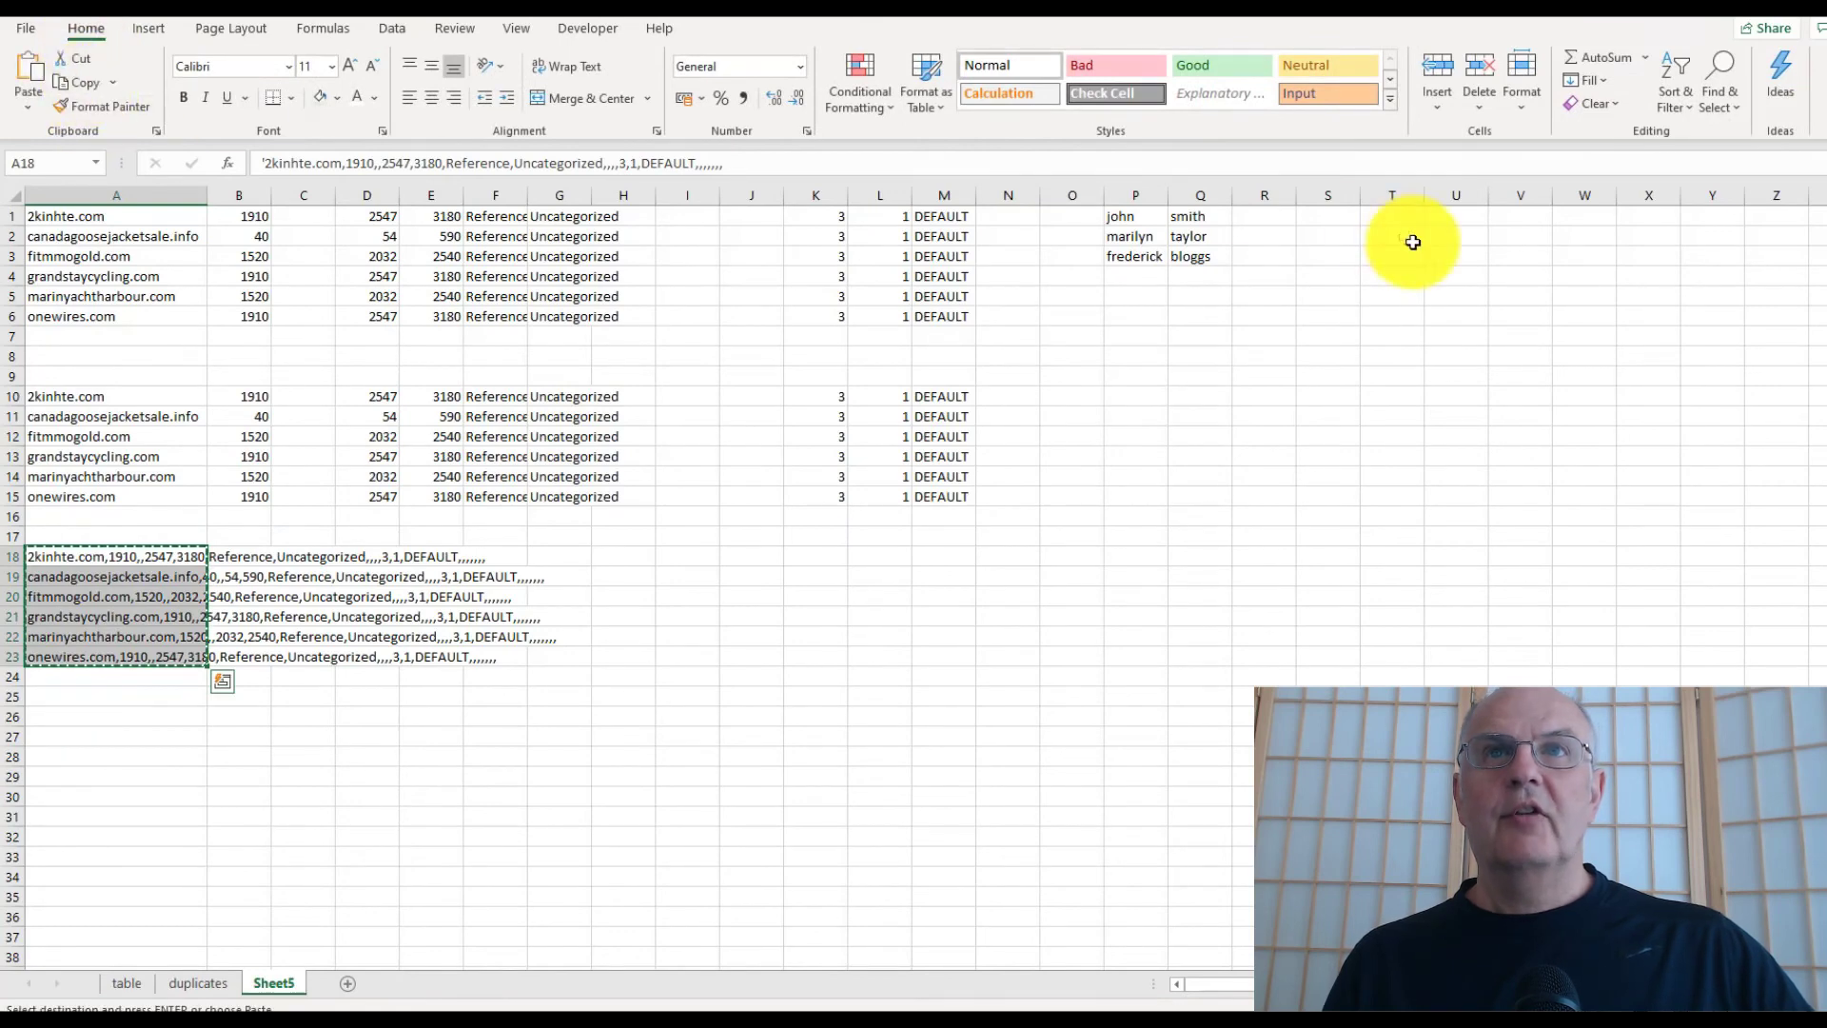
pyautogui.click(1389, 219)
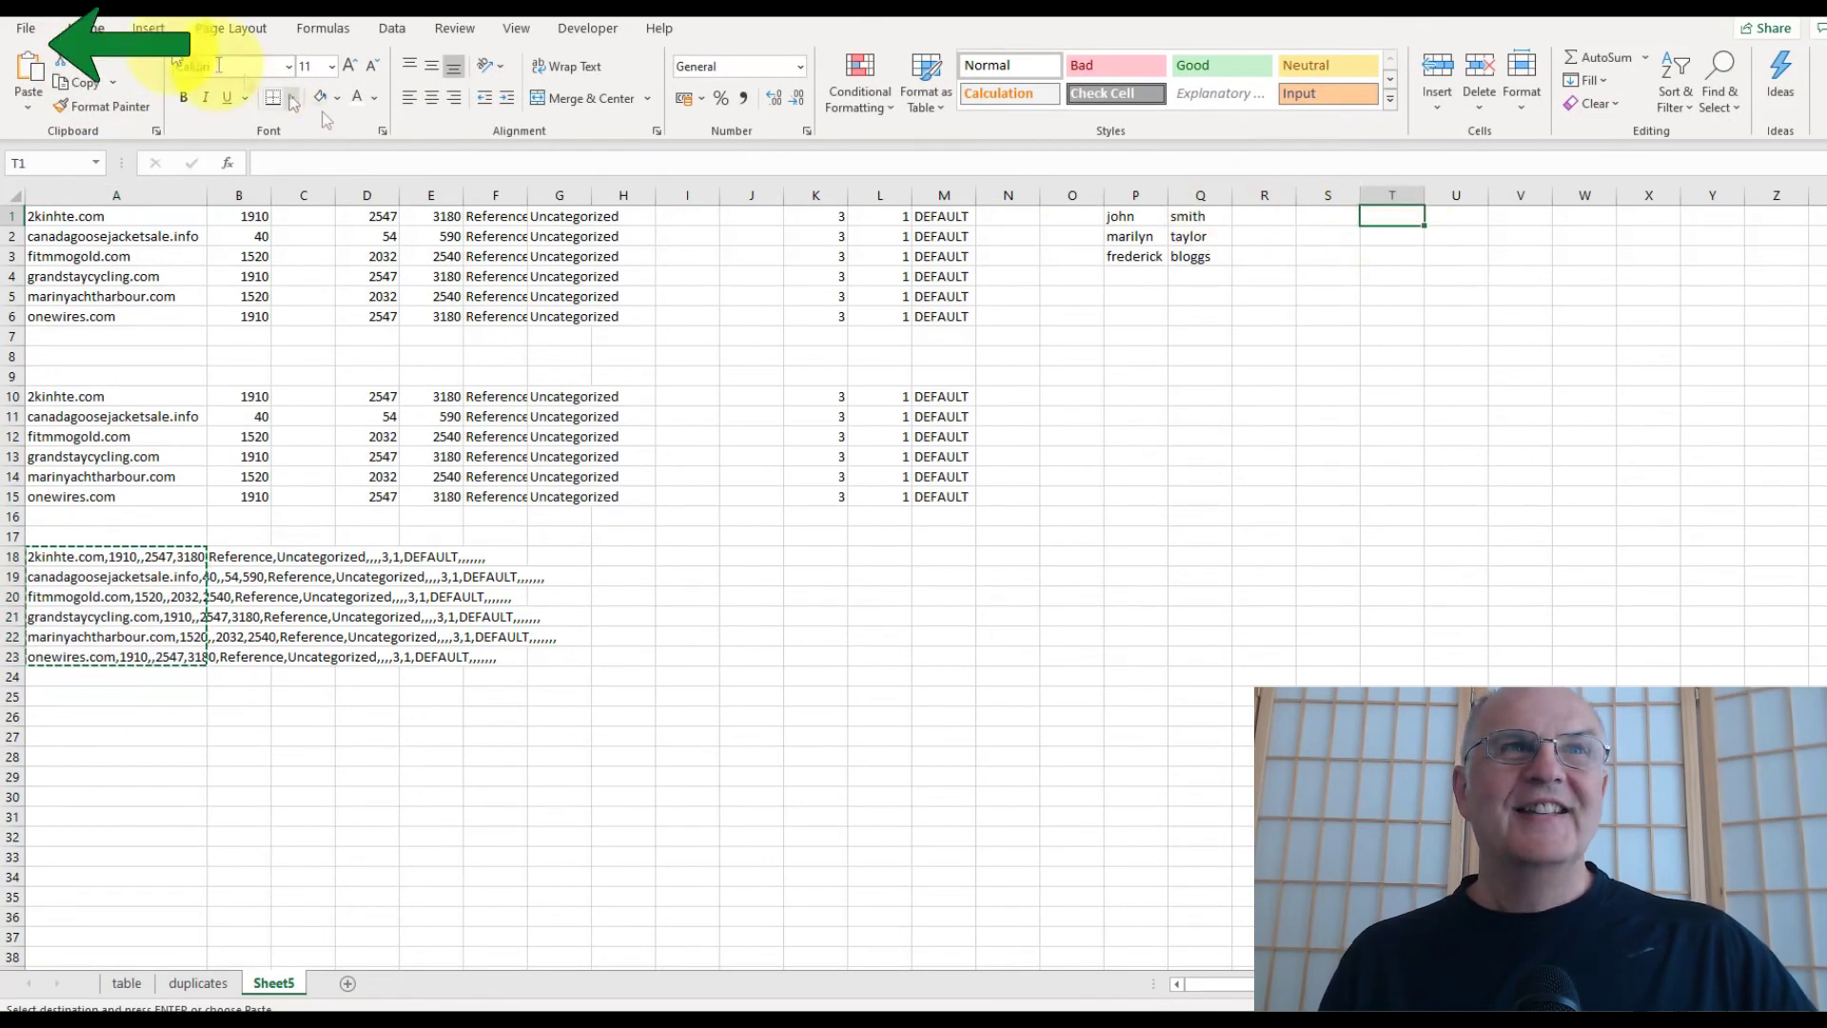
pyautogui.click(26, 71)
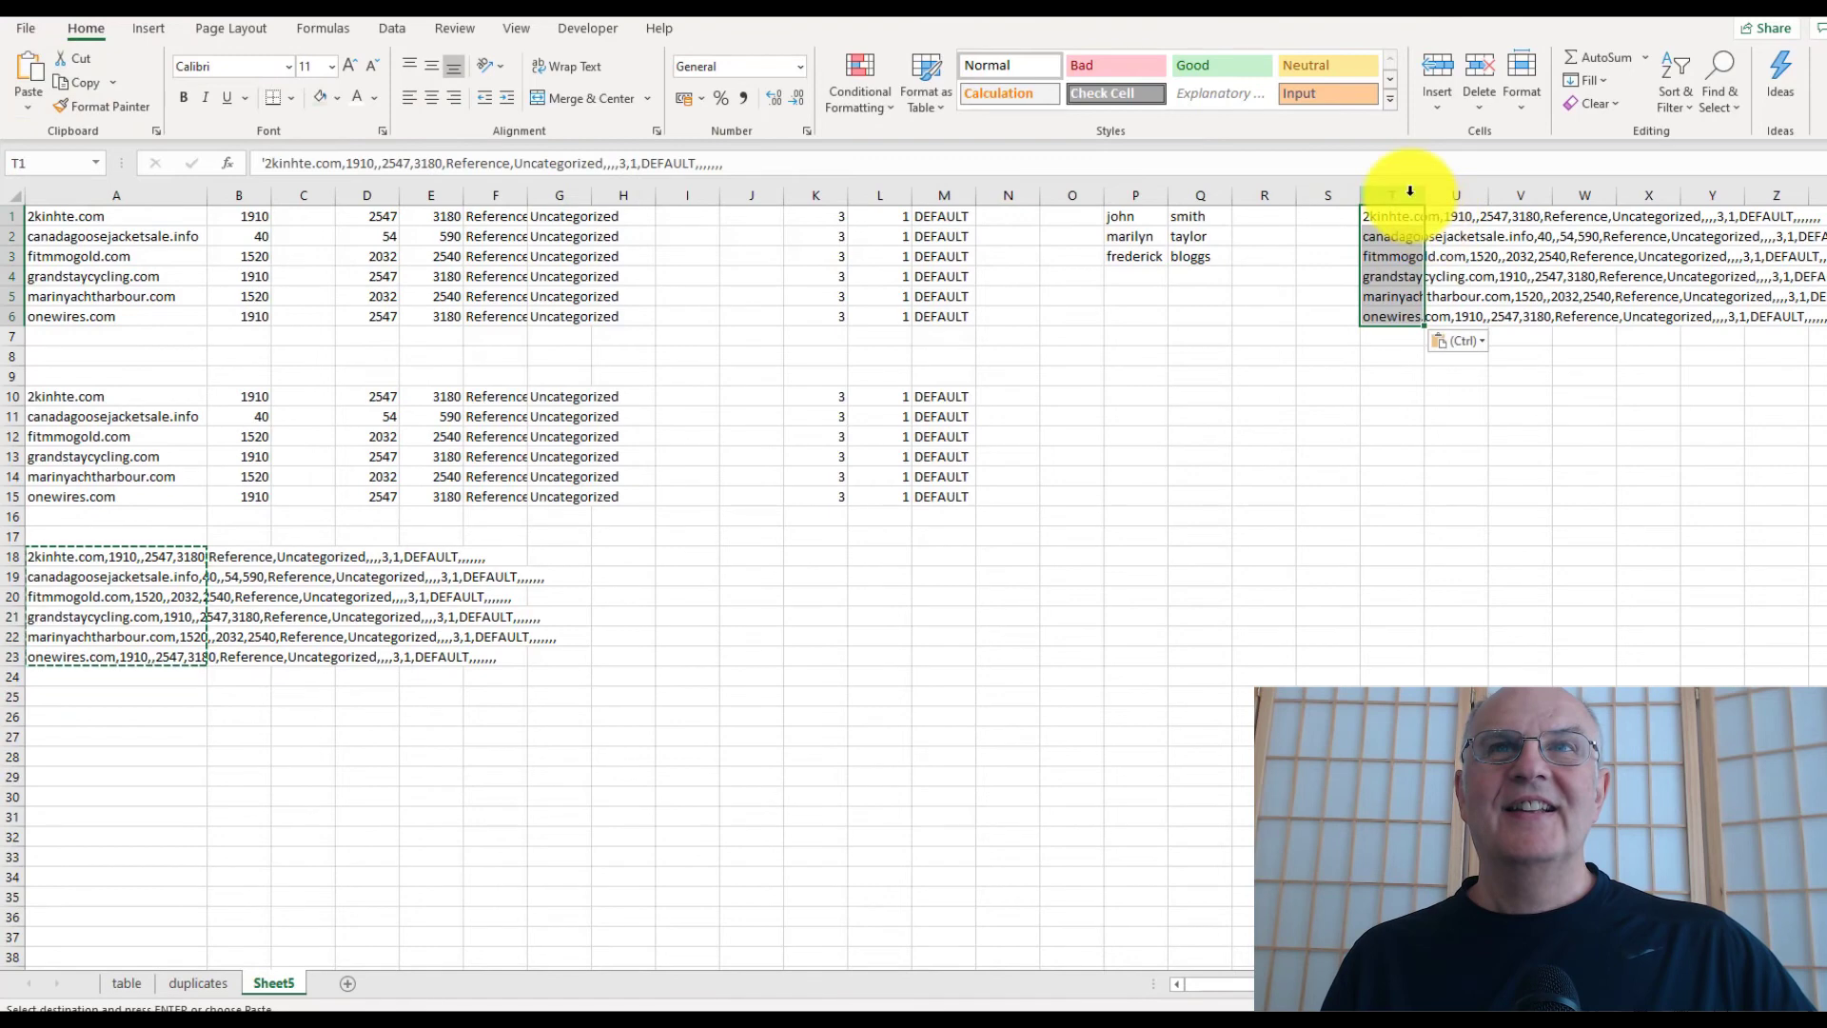
# Start Text to Columns on column T with Fixed width as the data type and proceed to the column break settings
pyautogui.click(1411, 191)
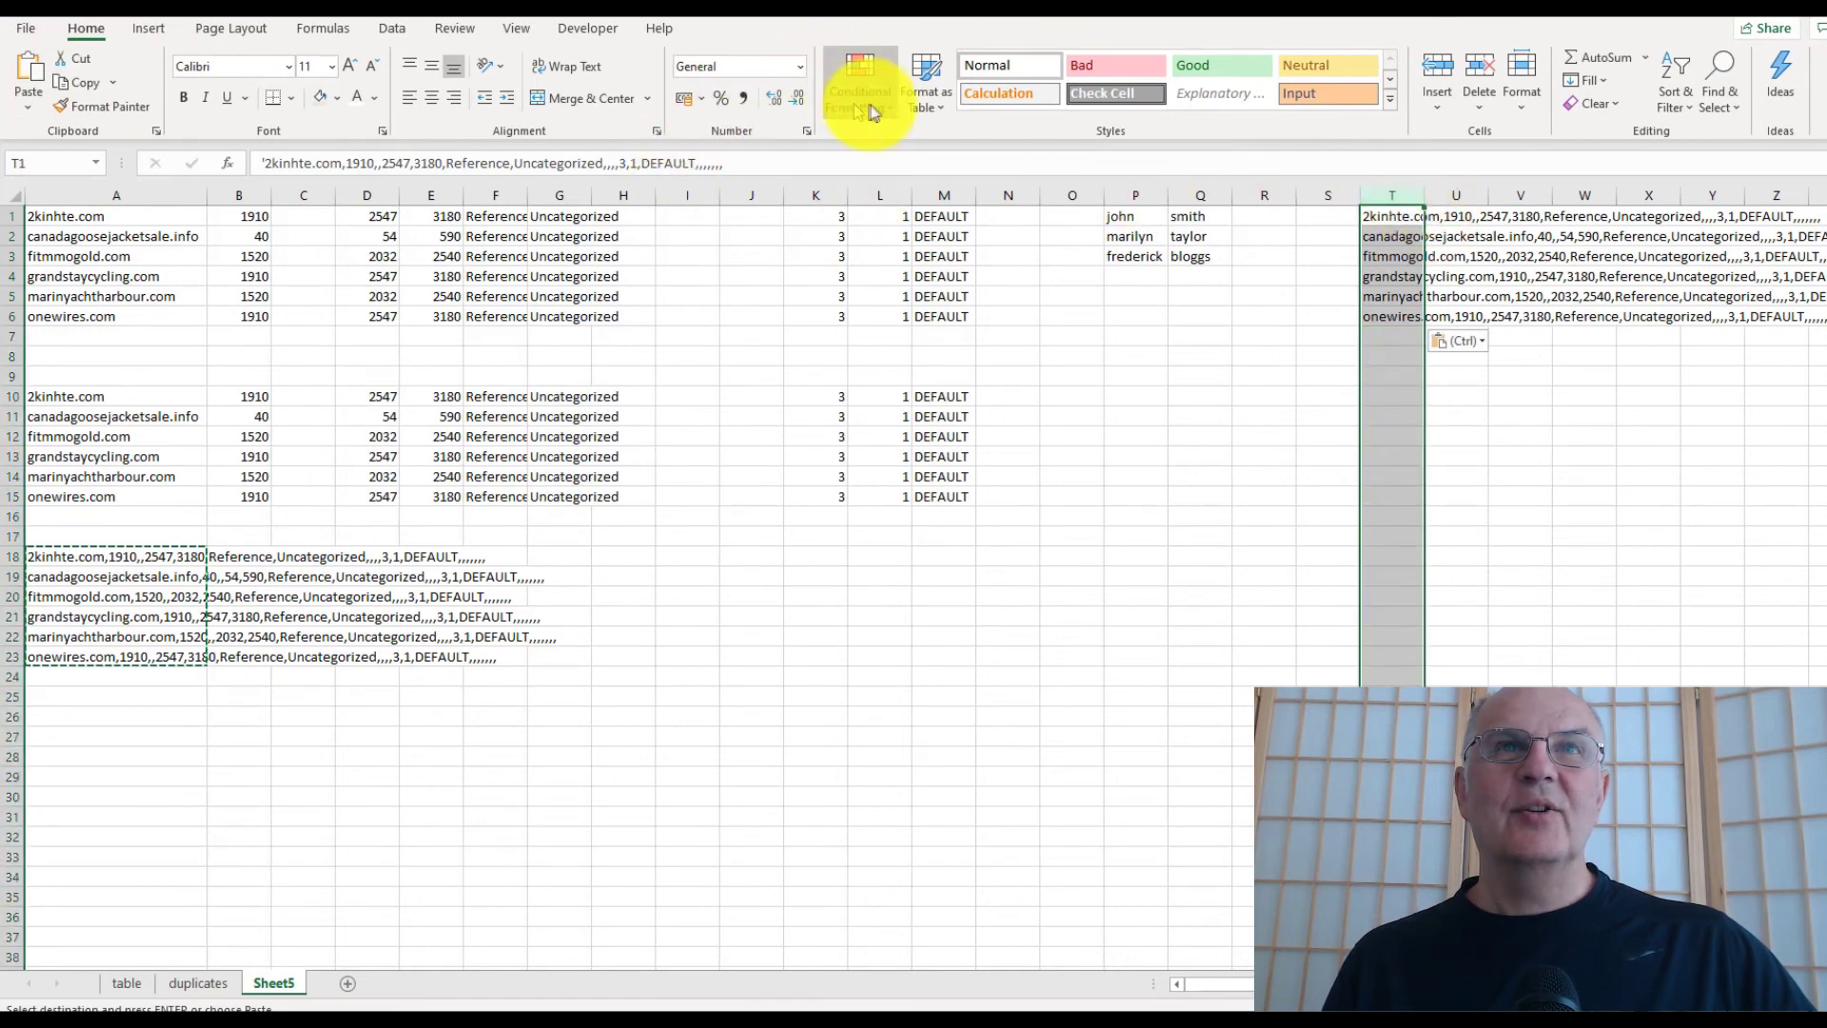
pyautogui.click(411, 35)
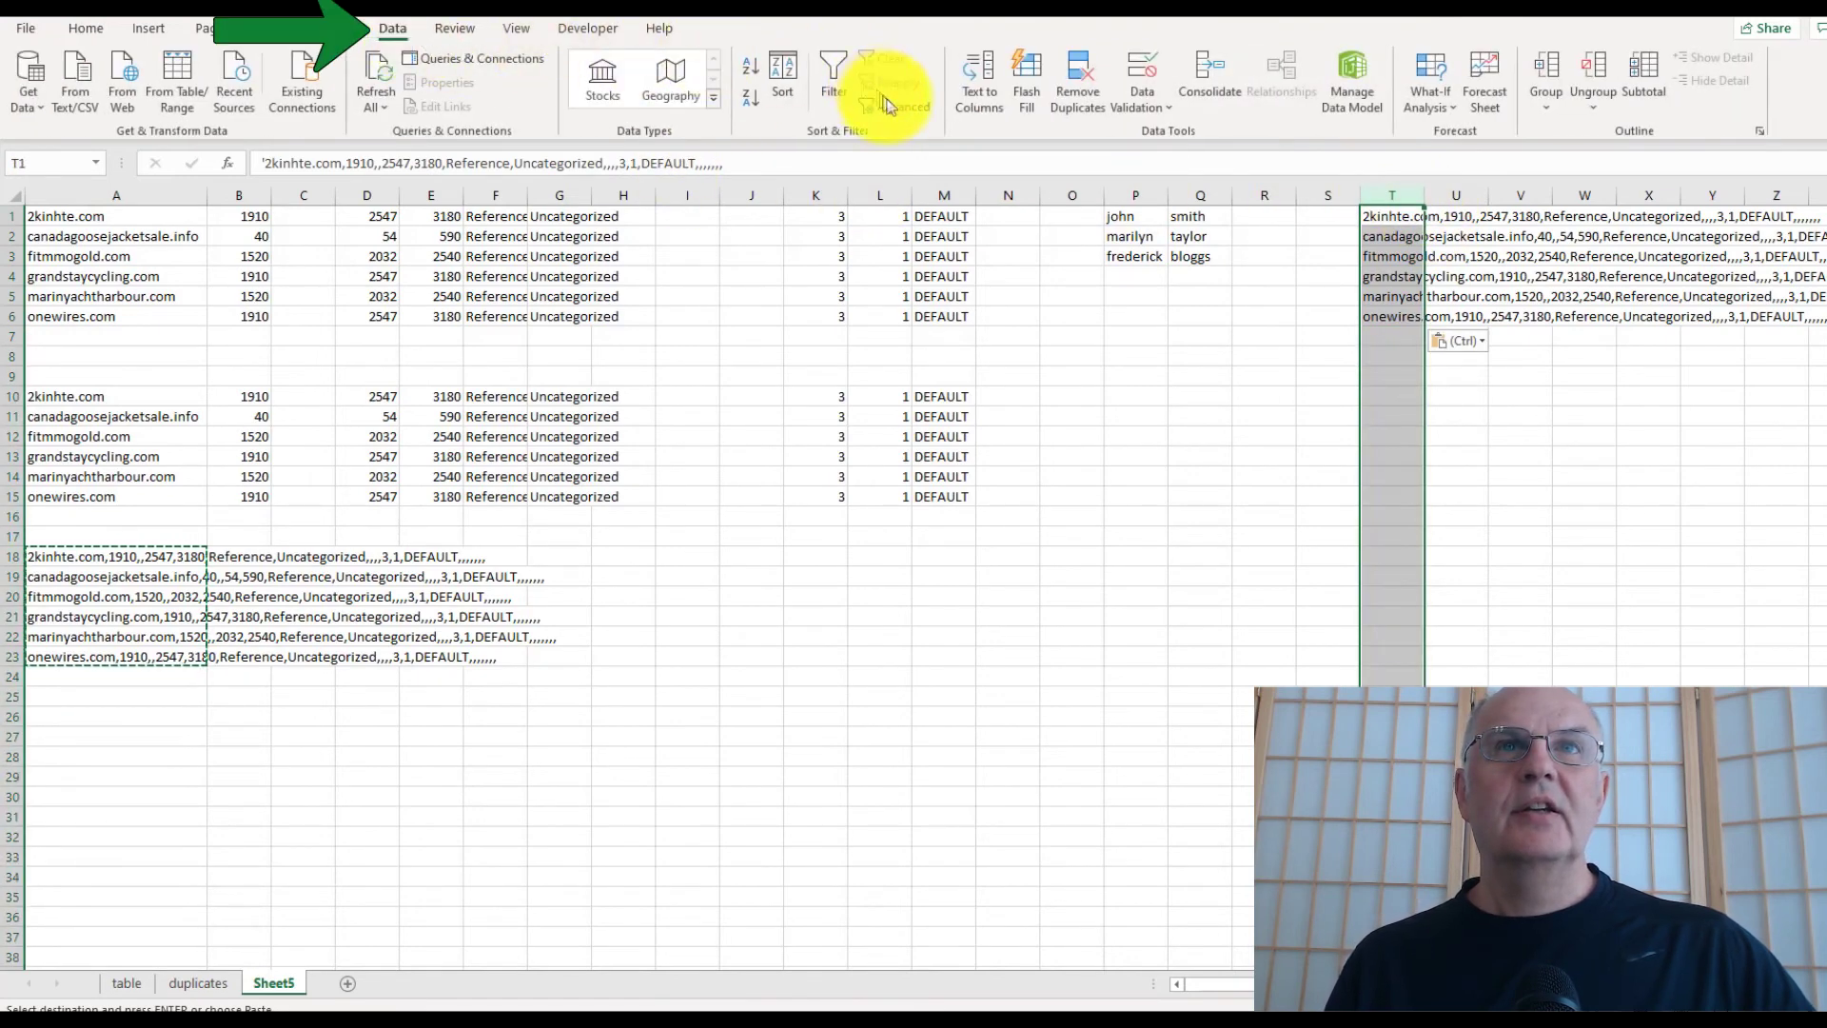
pyautogui.click(981, 102)
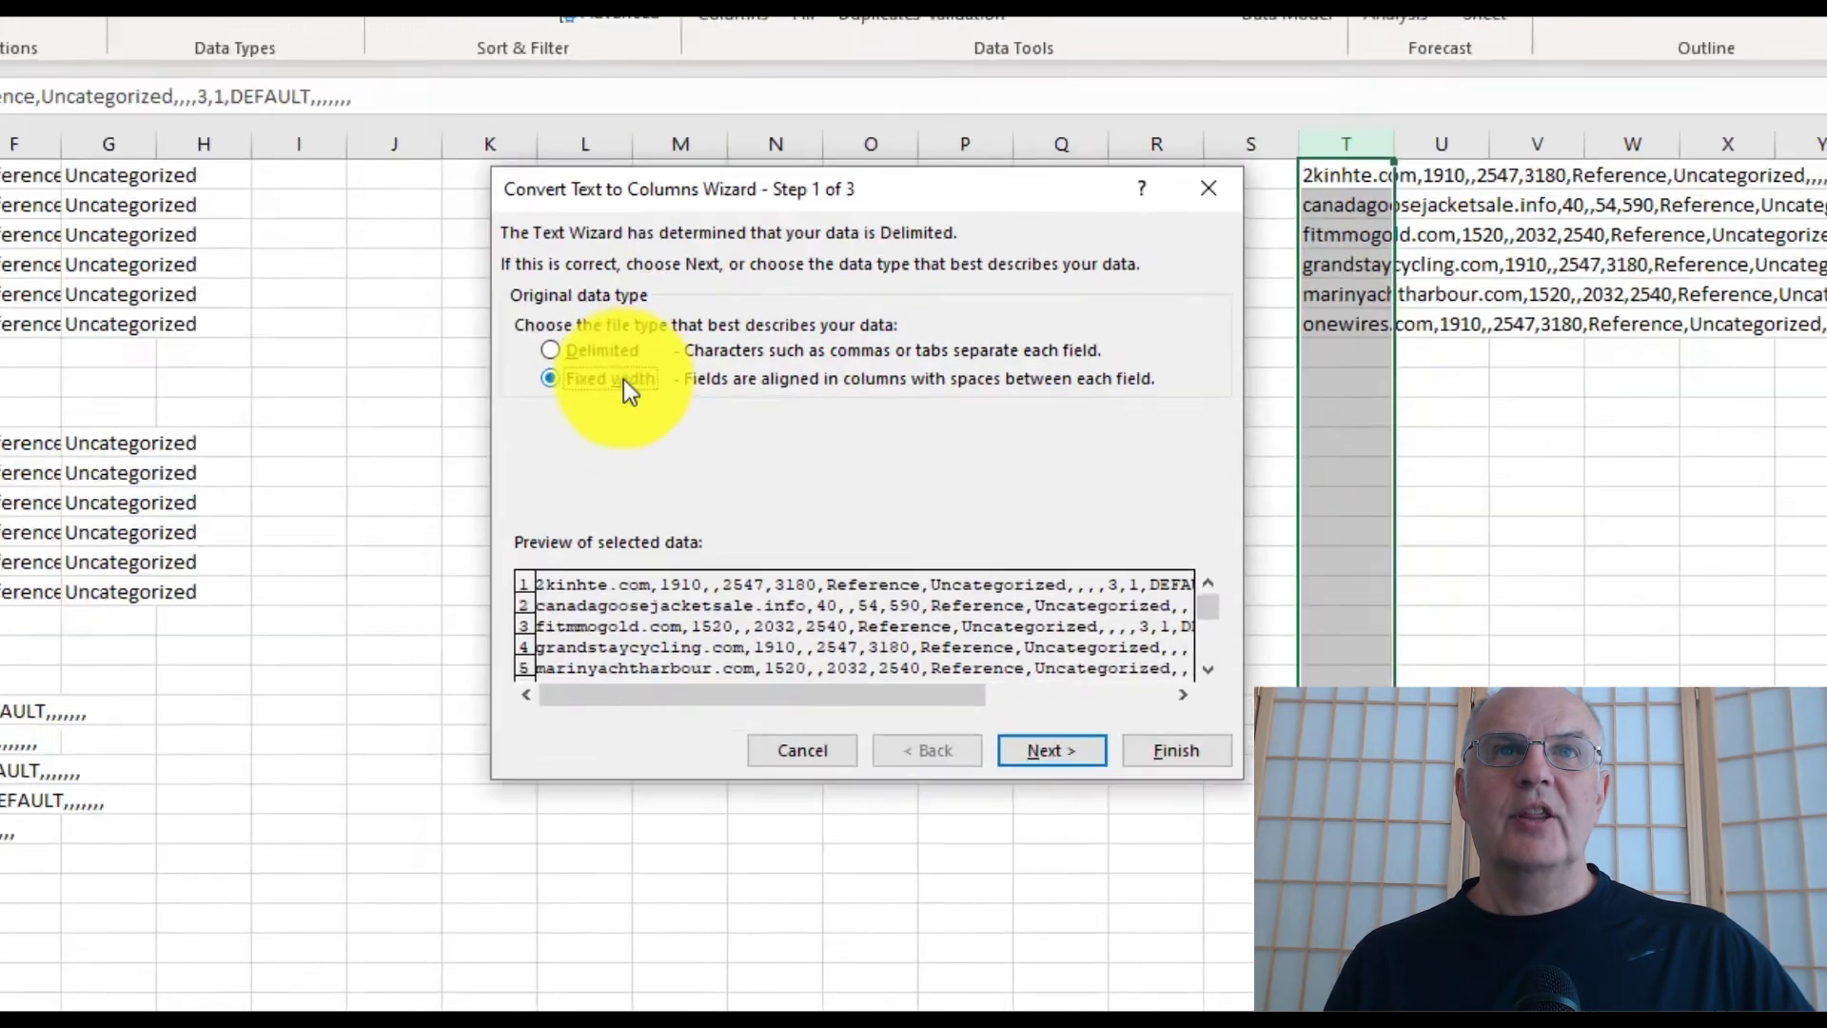
pyautogui.click(899, 354)
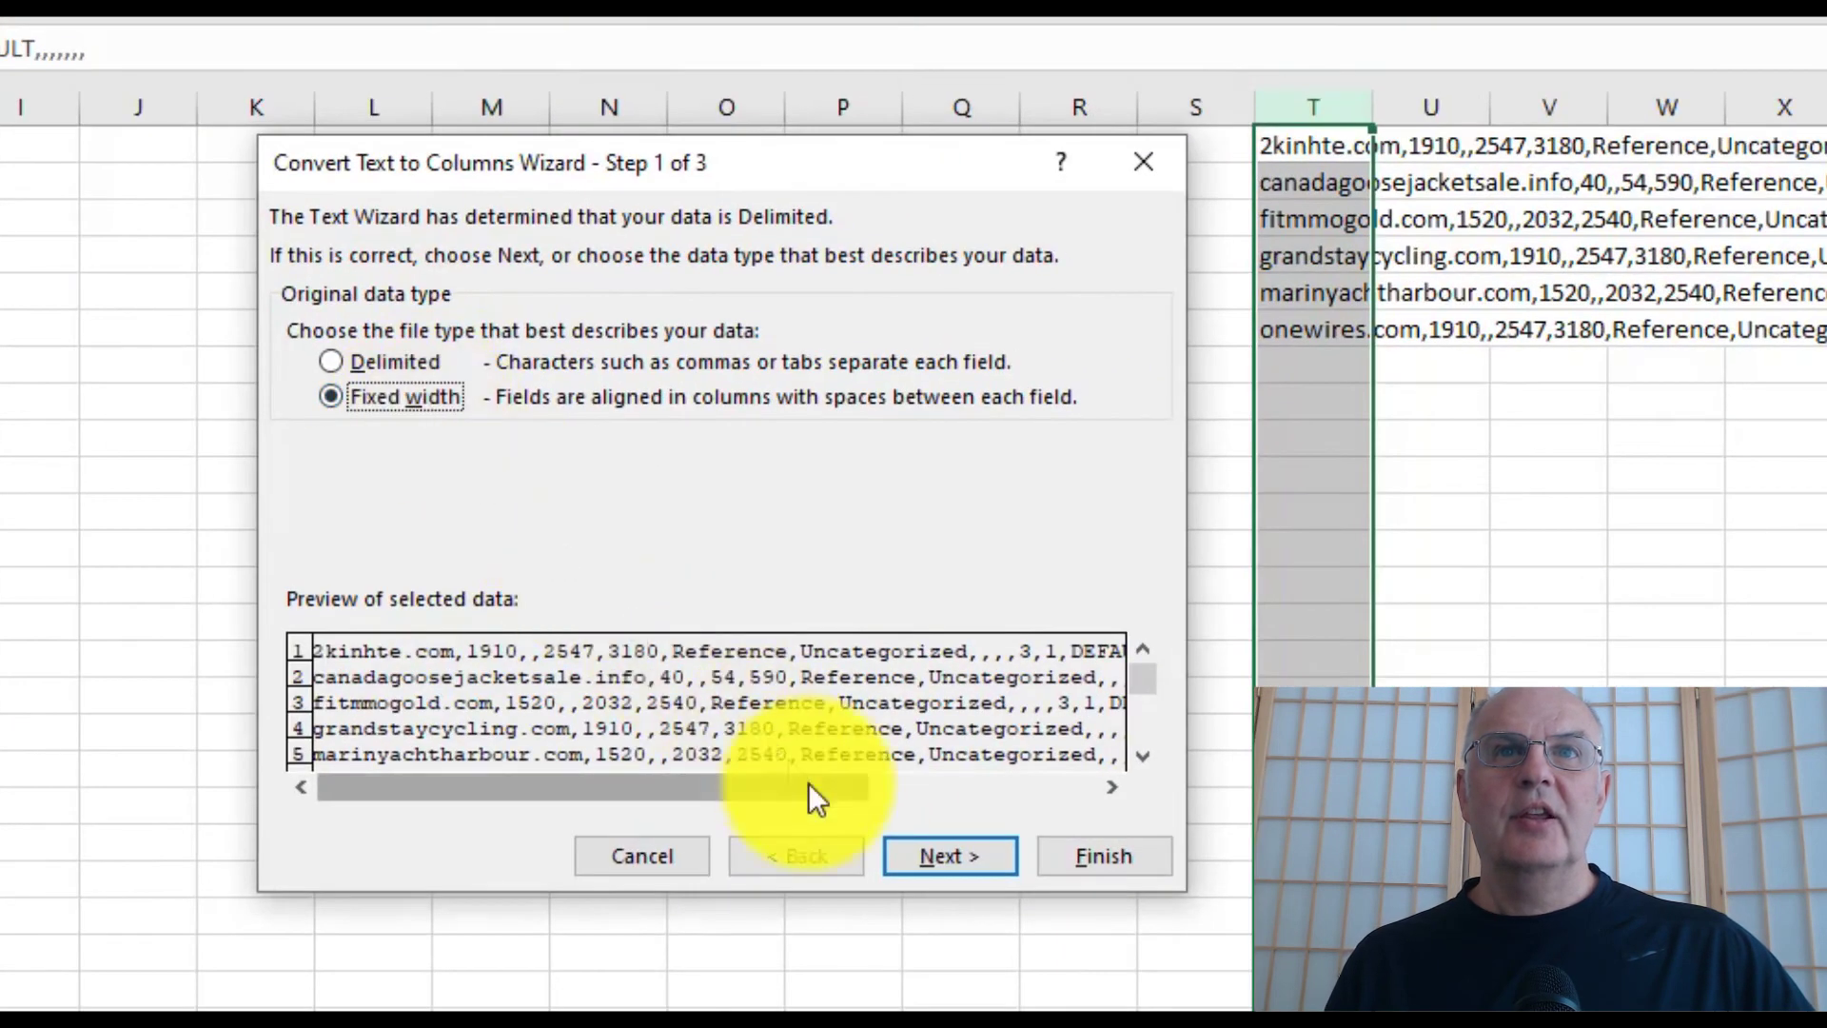
pyautogui.click(919, 856)
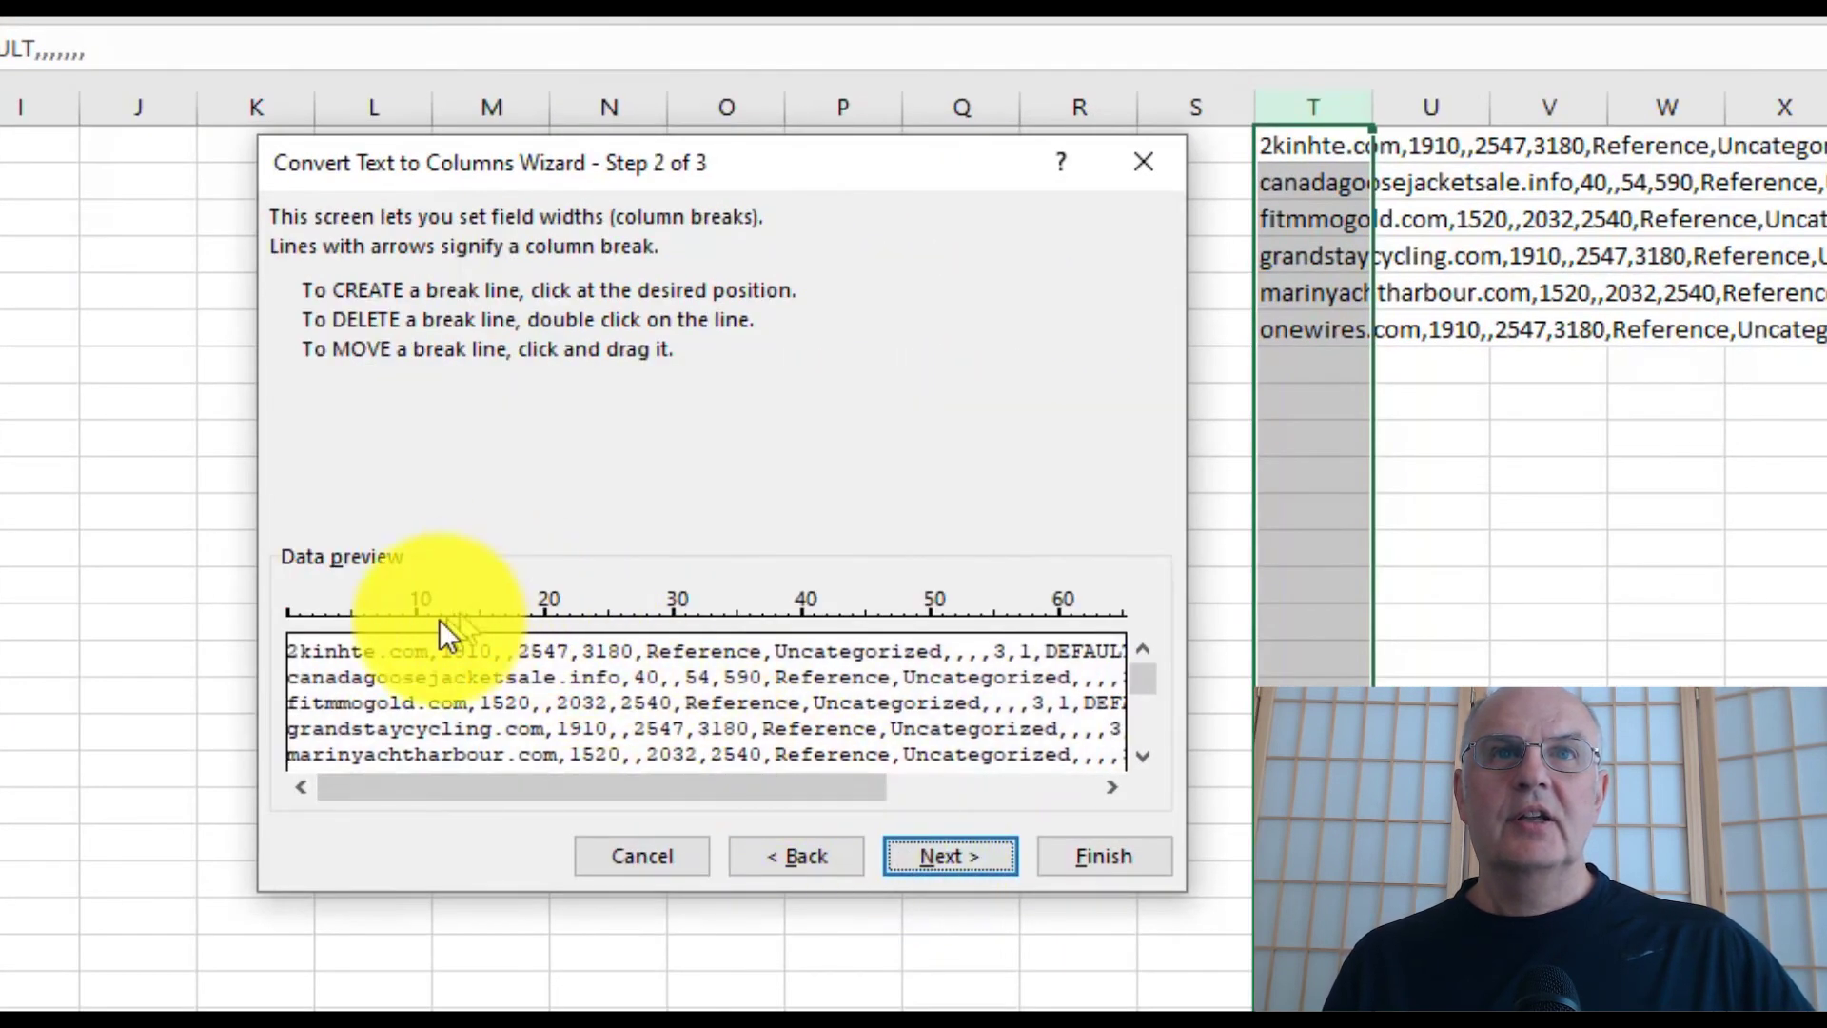
# Place fixed-width column breaks at about positions 10, 17, 22, 33 and 43 and finish splitting column T
pyautogui.click(415, 603)
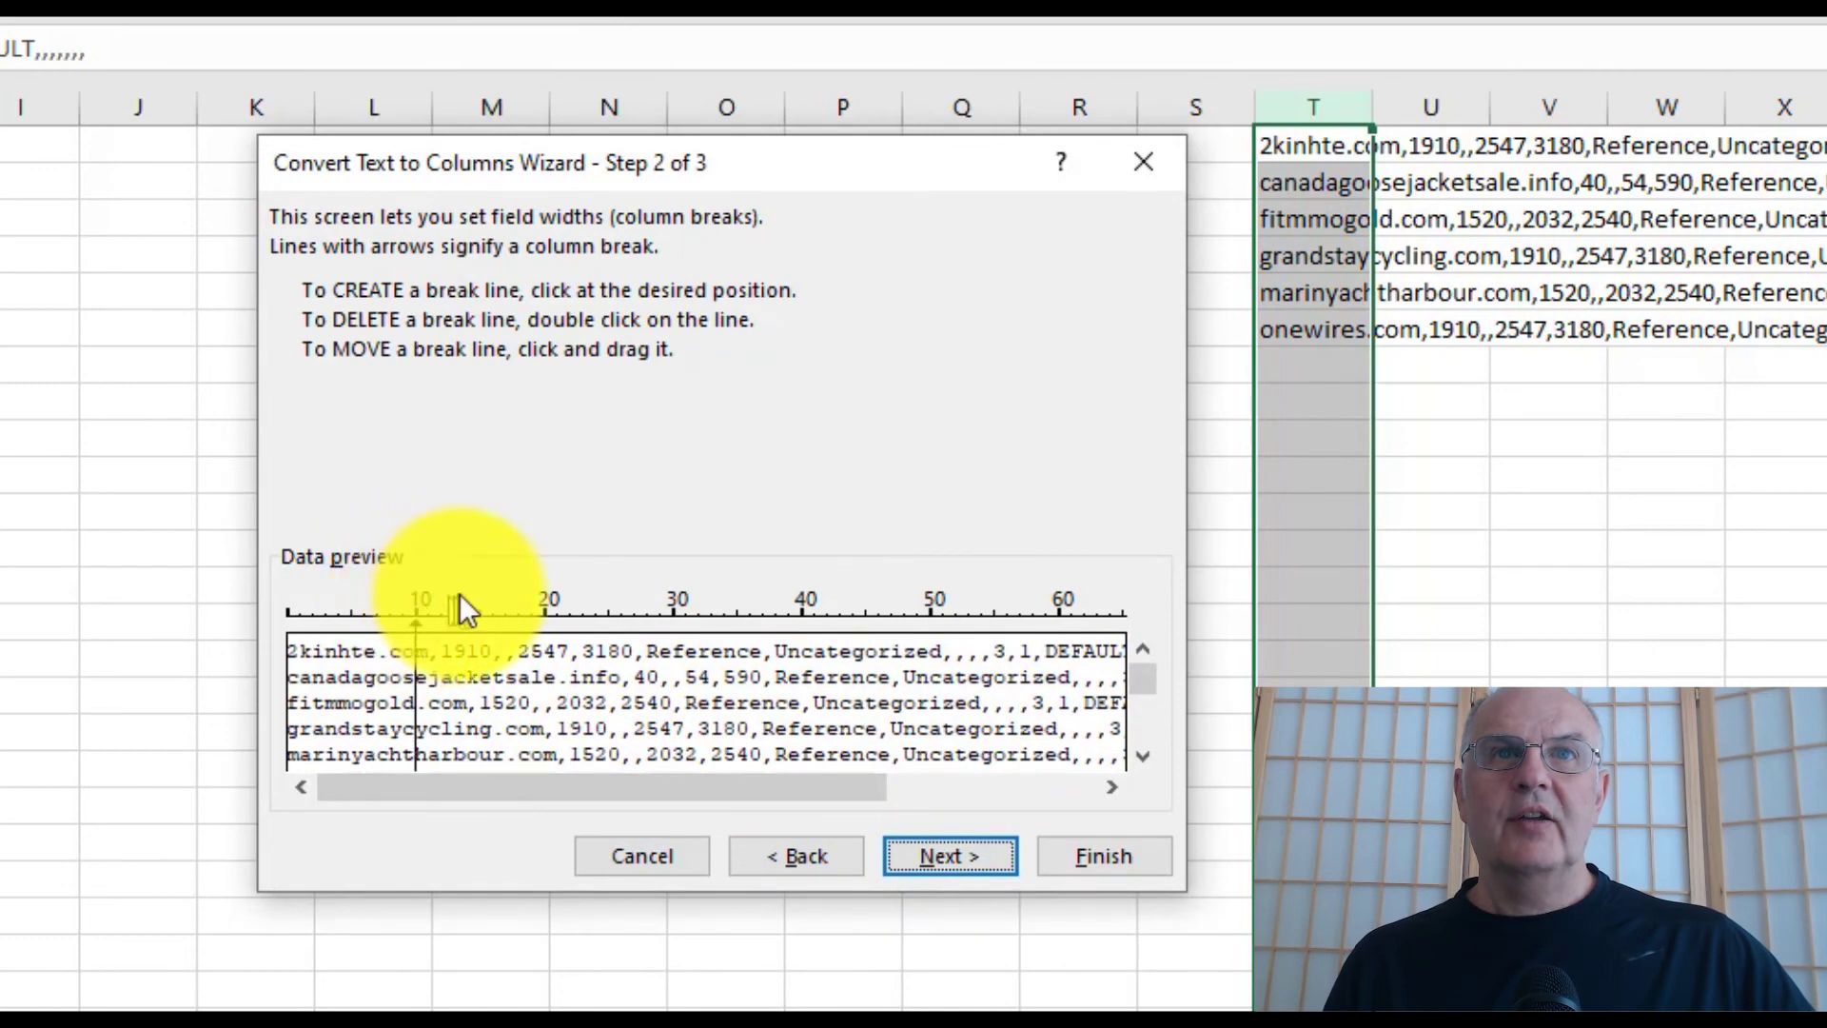
pyautogui.click(507, 638)
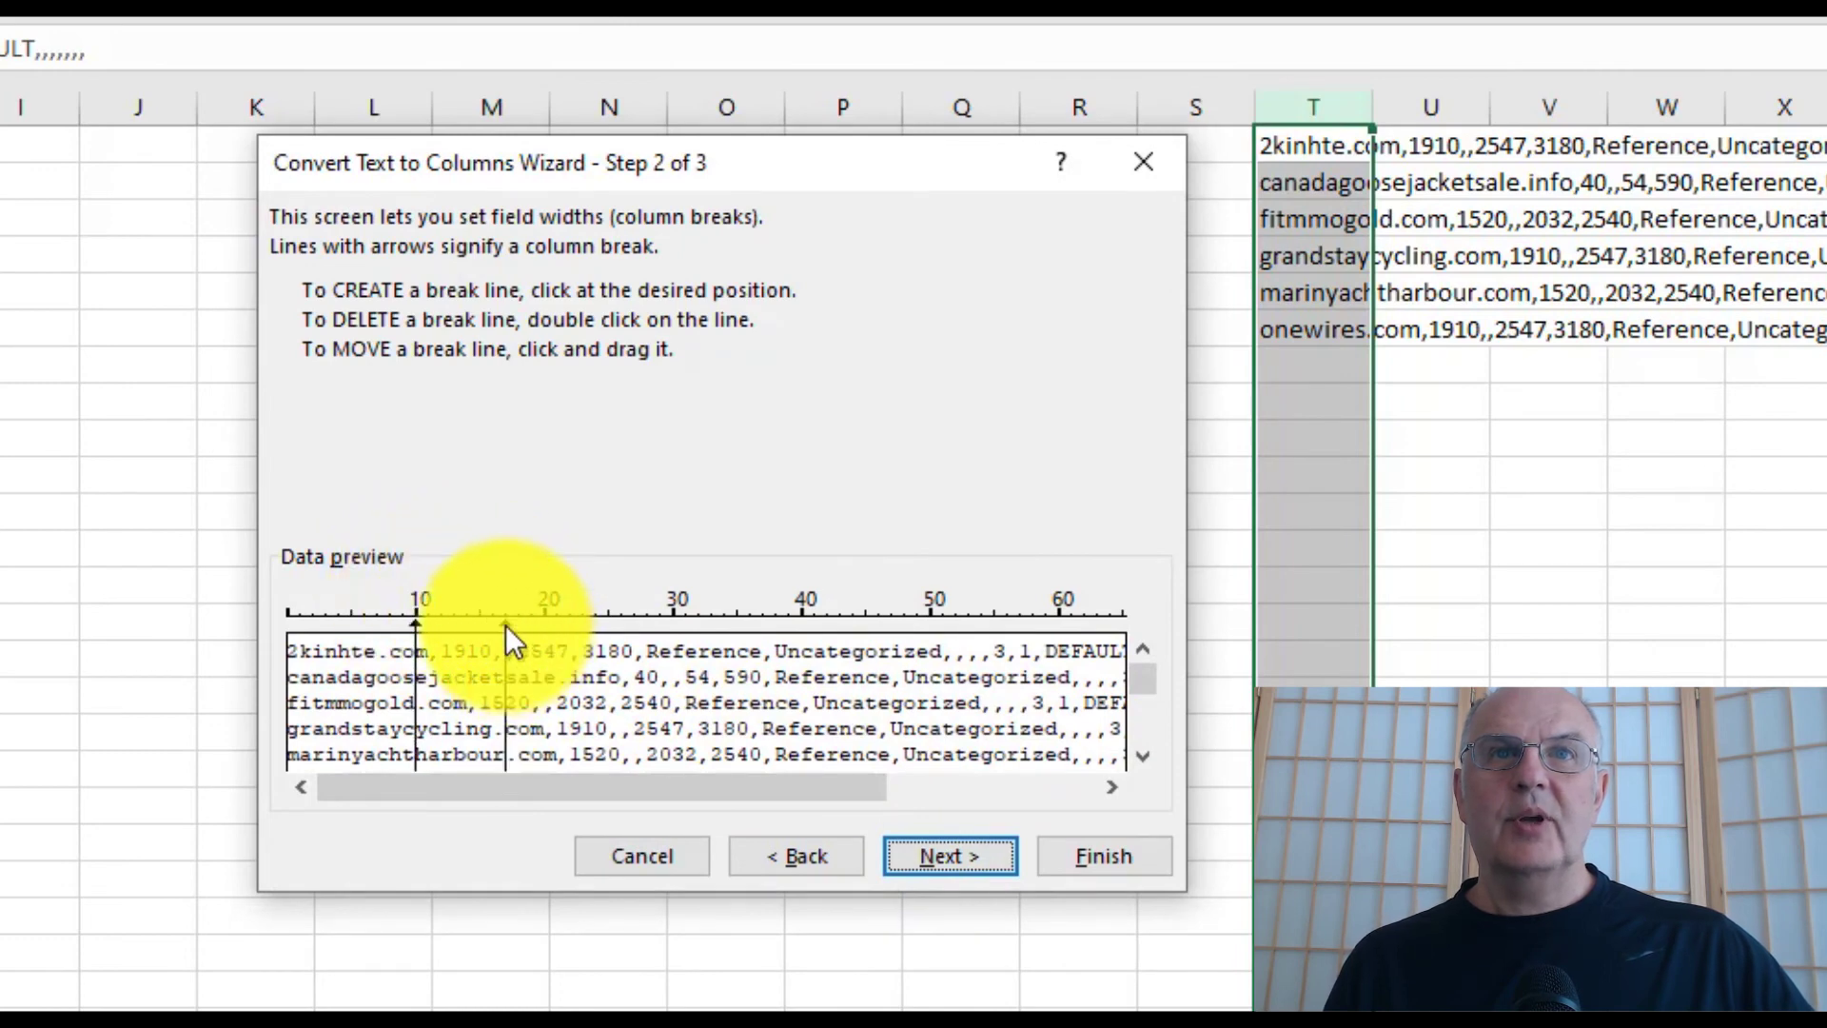
pyautogui.click(569, 622)
pyautogui.click(711, 635)
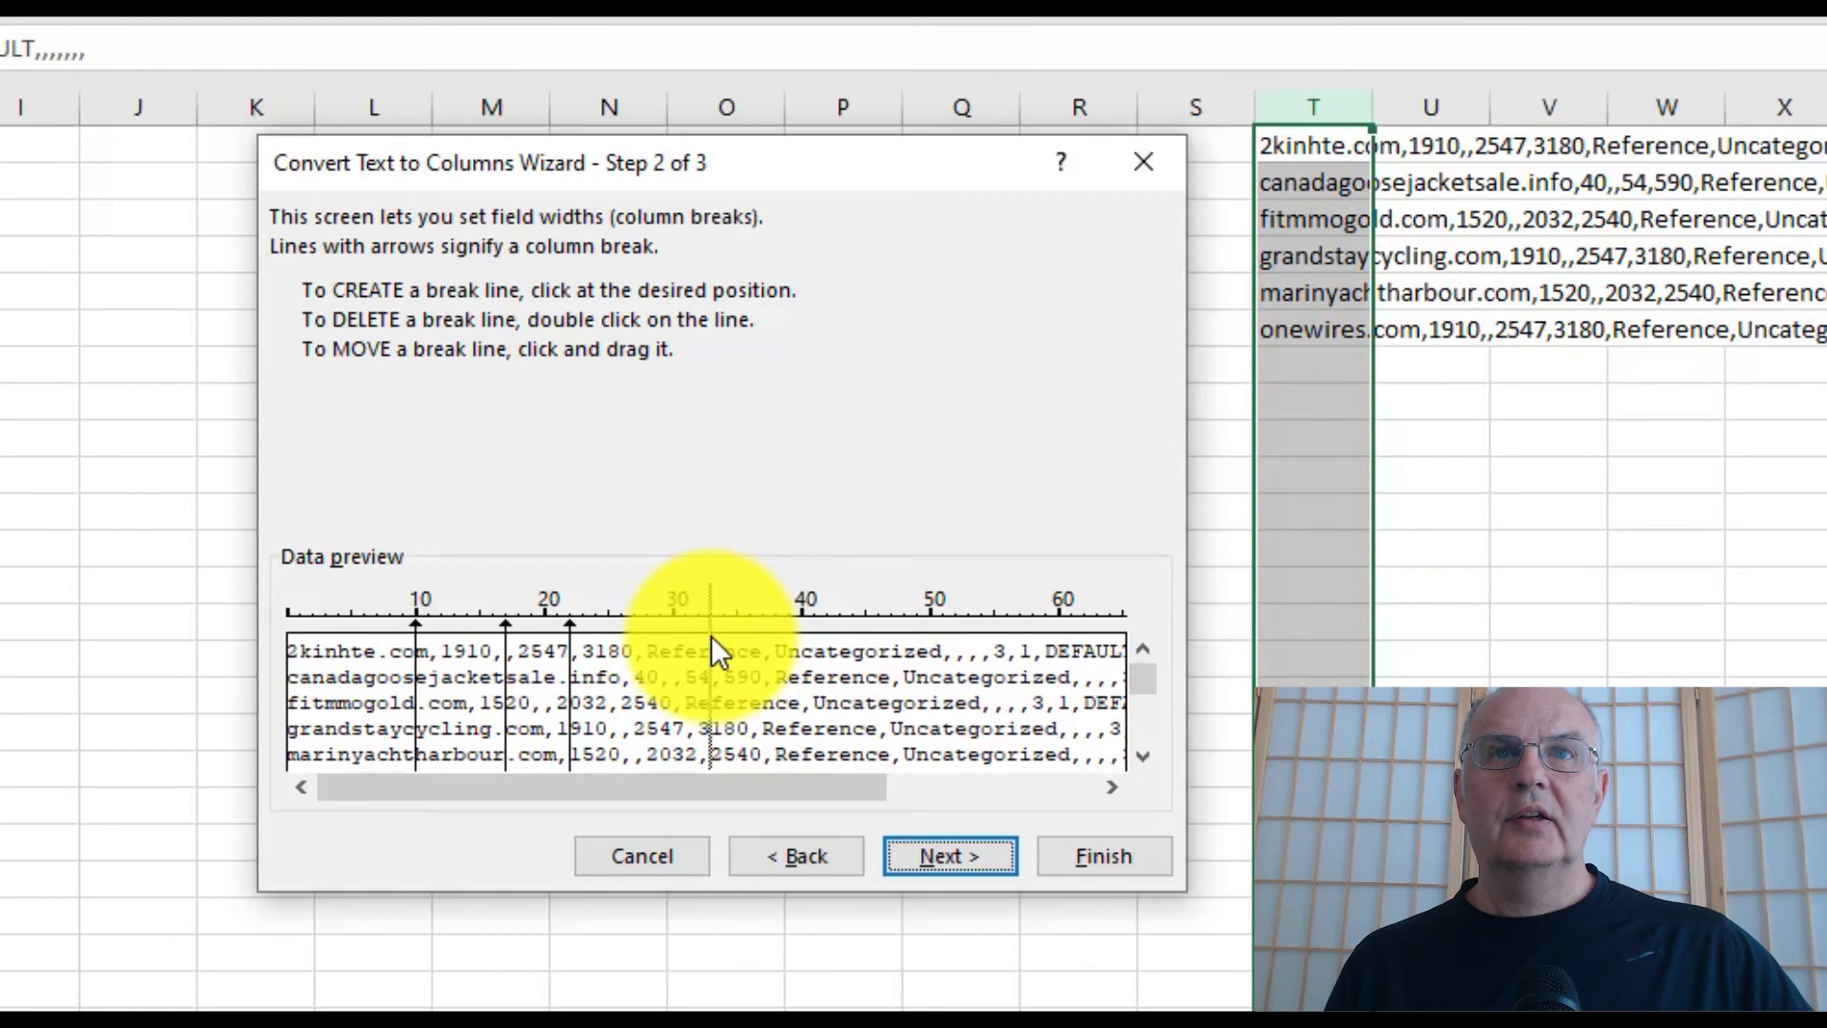
pyautogui.click(835, 655)
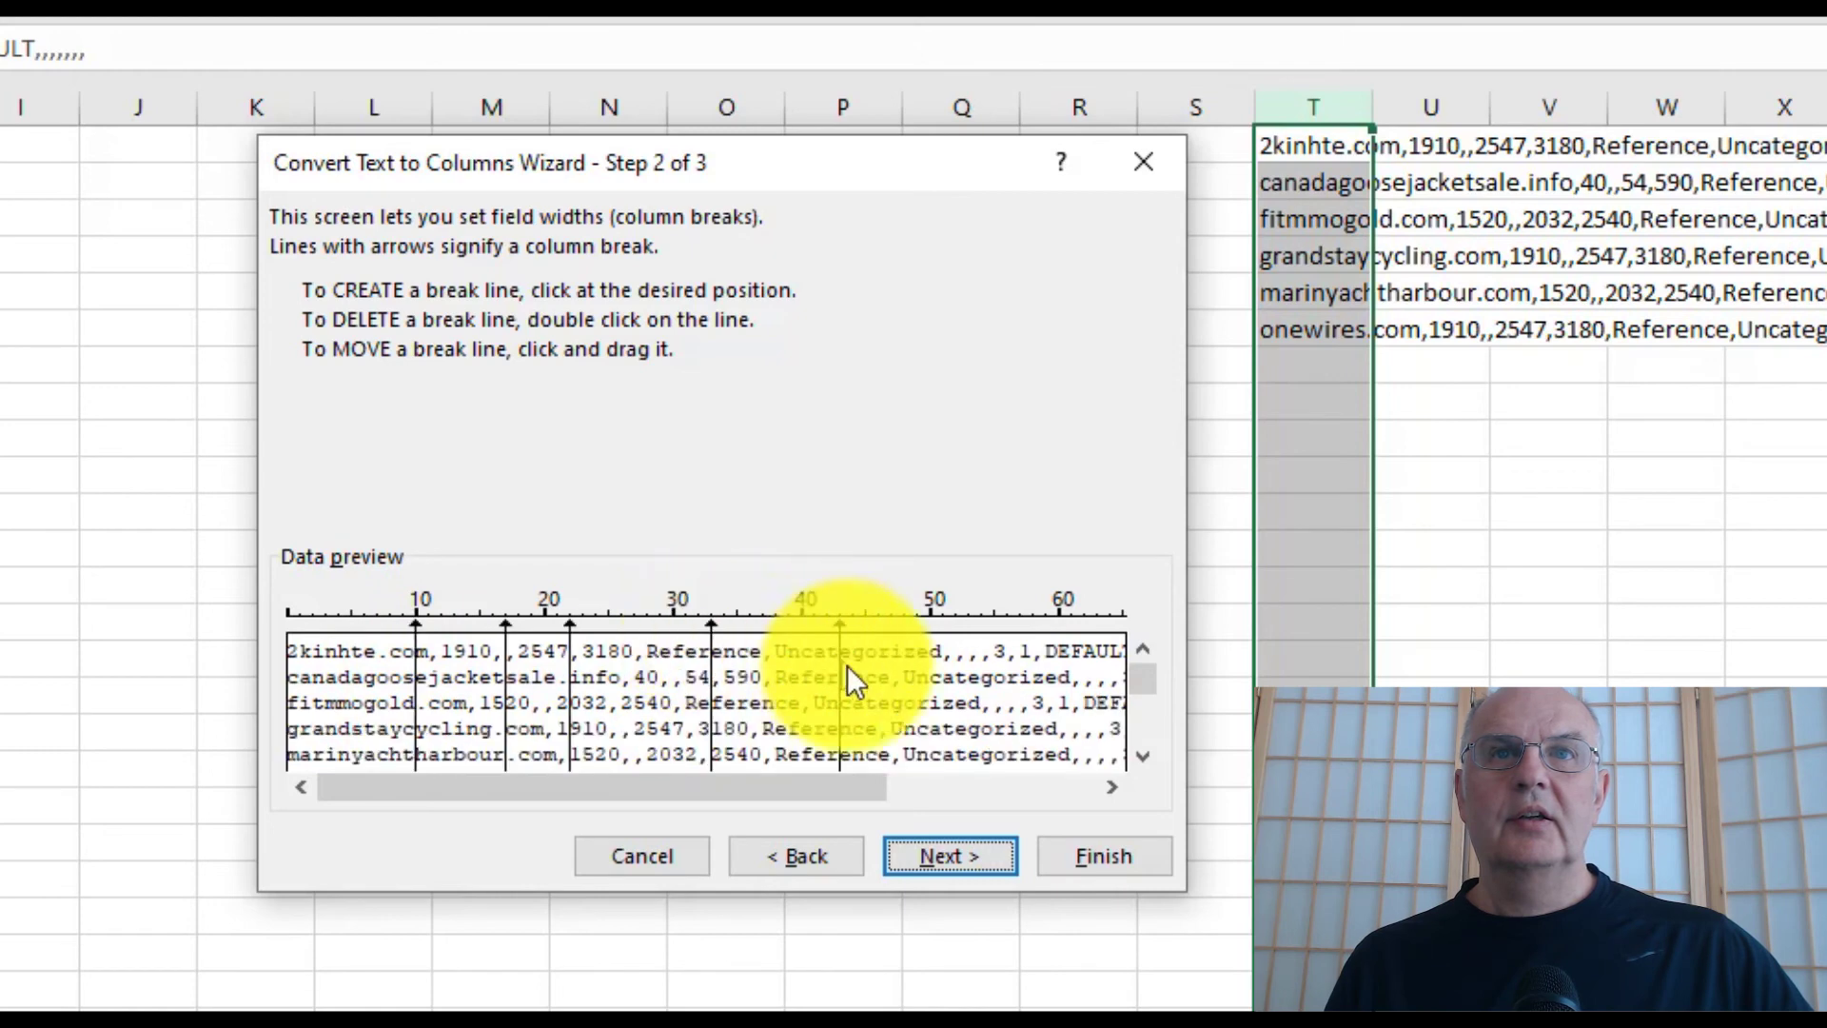
pyautogui.click(1105, 861)
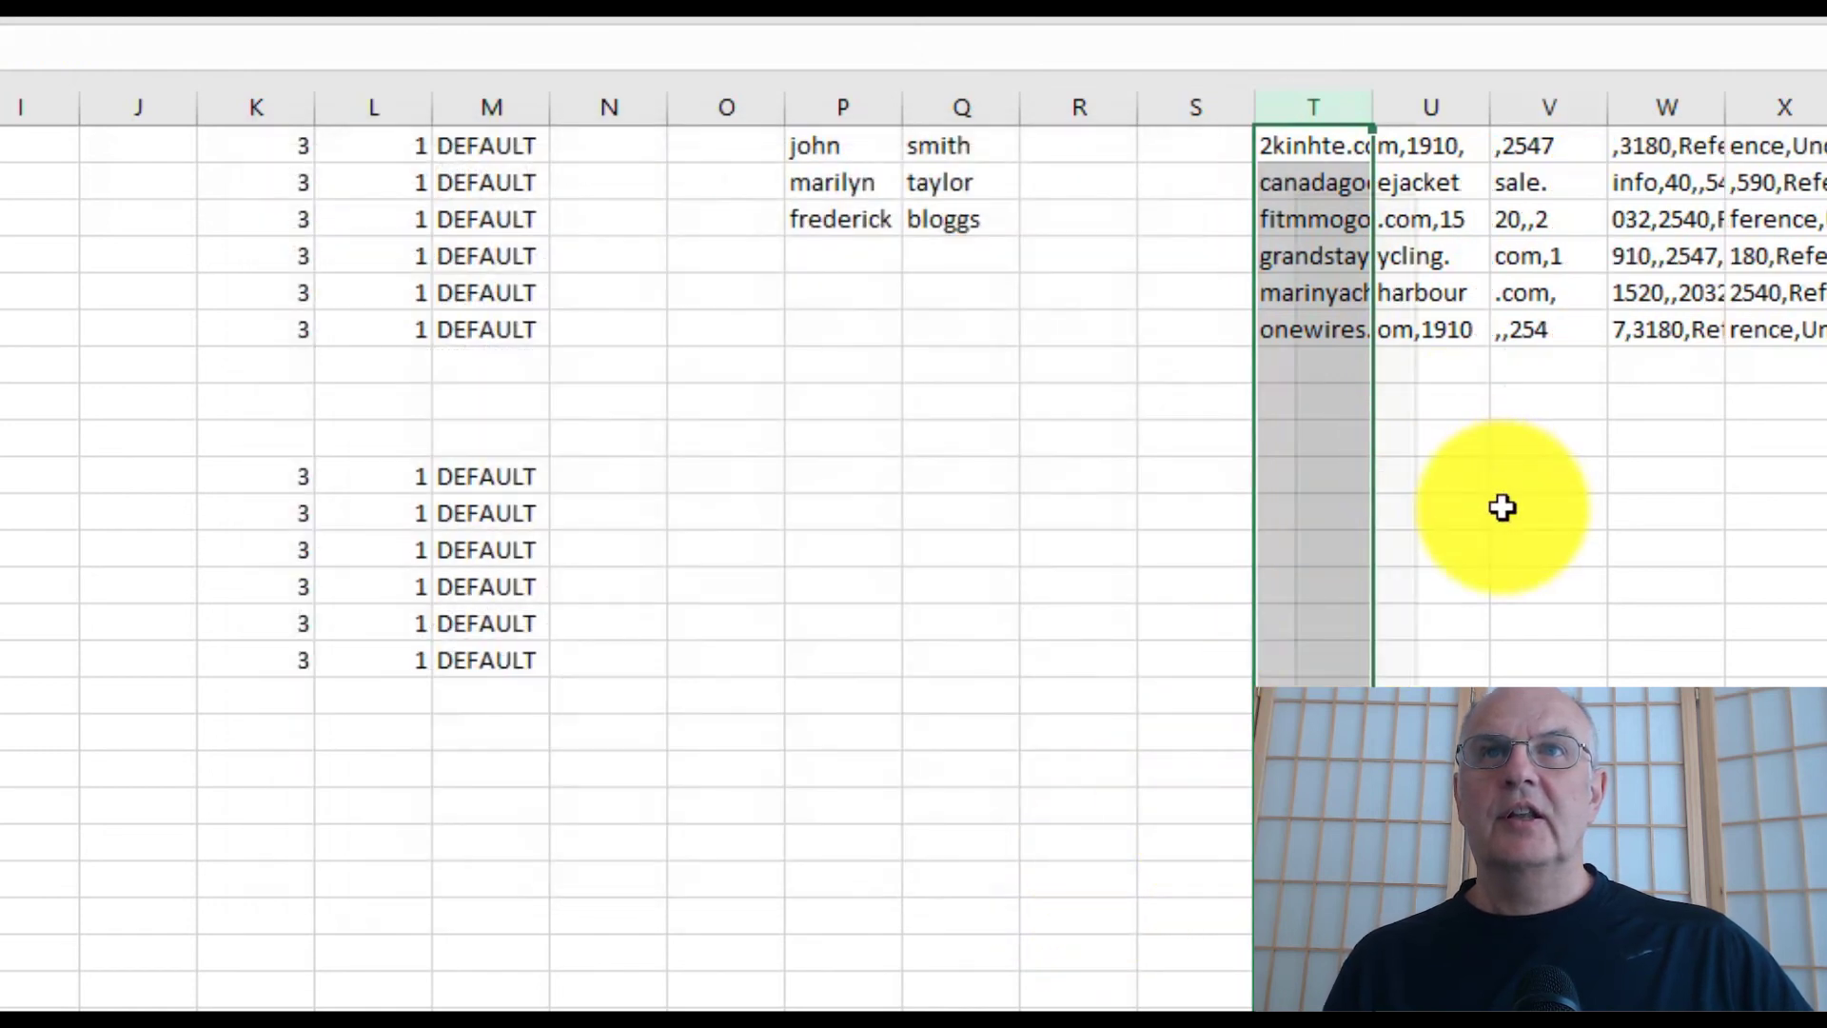
# Examine how the fixed-width breaks divided the rows across column T and the columns after it
pyautogui.click(1518, 509)
pyautogui.press('Right')
pyautogui.hscroll(3, 1554, 477)
pyautogui.click(481, 221)
pyautogui.press('Right')
pyautogui.press('Right')
pyautogui.press('Right')
pyautogui.press('Left')
pyautogui.press('Left')
pyautogui.press('Left')
pyautogui.press('Left')
pyautogui.press('Left')
pyautogui.press('Left')
pyautogui.hscroll(-4, 550, 232)
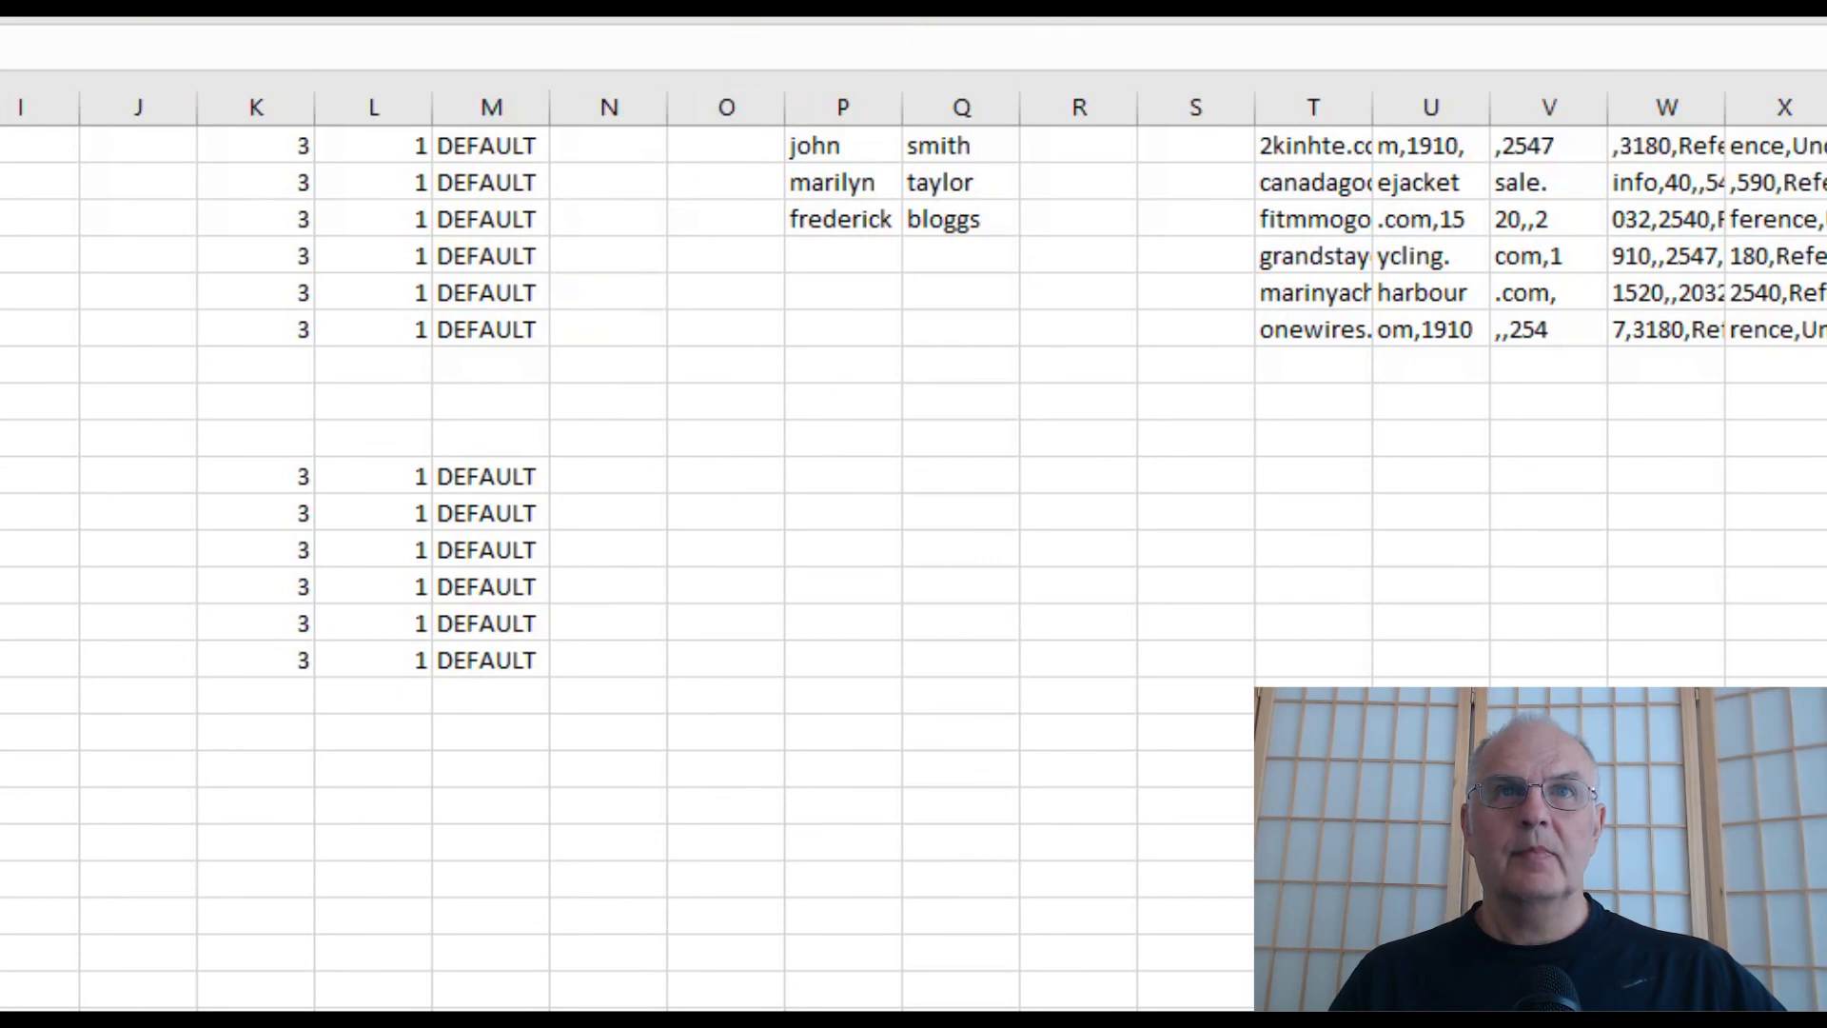
# Start Text to Columns on the fitmmogold.com cell as Delimited data and proceed to the delimiter options
pyautogui.click(529, 19)
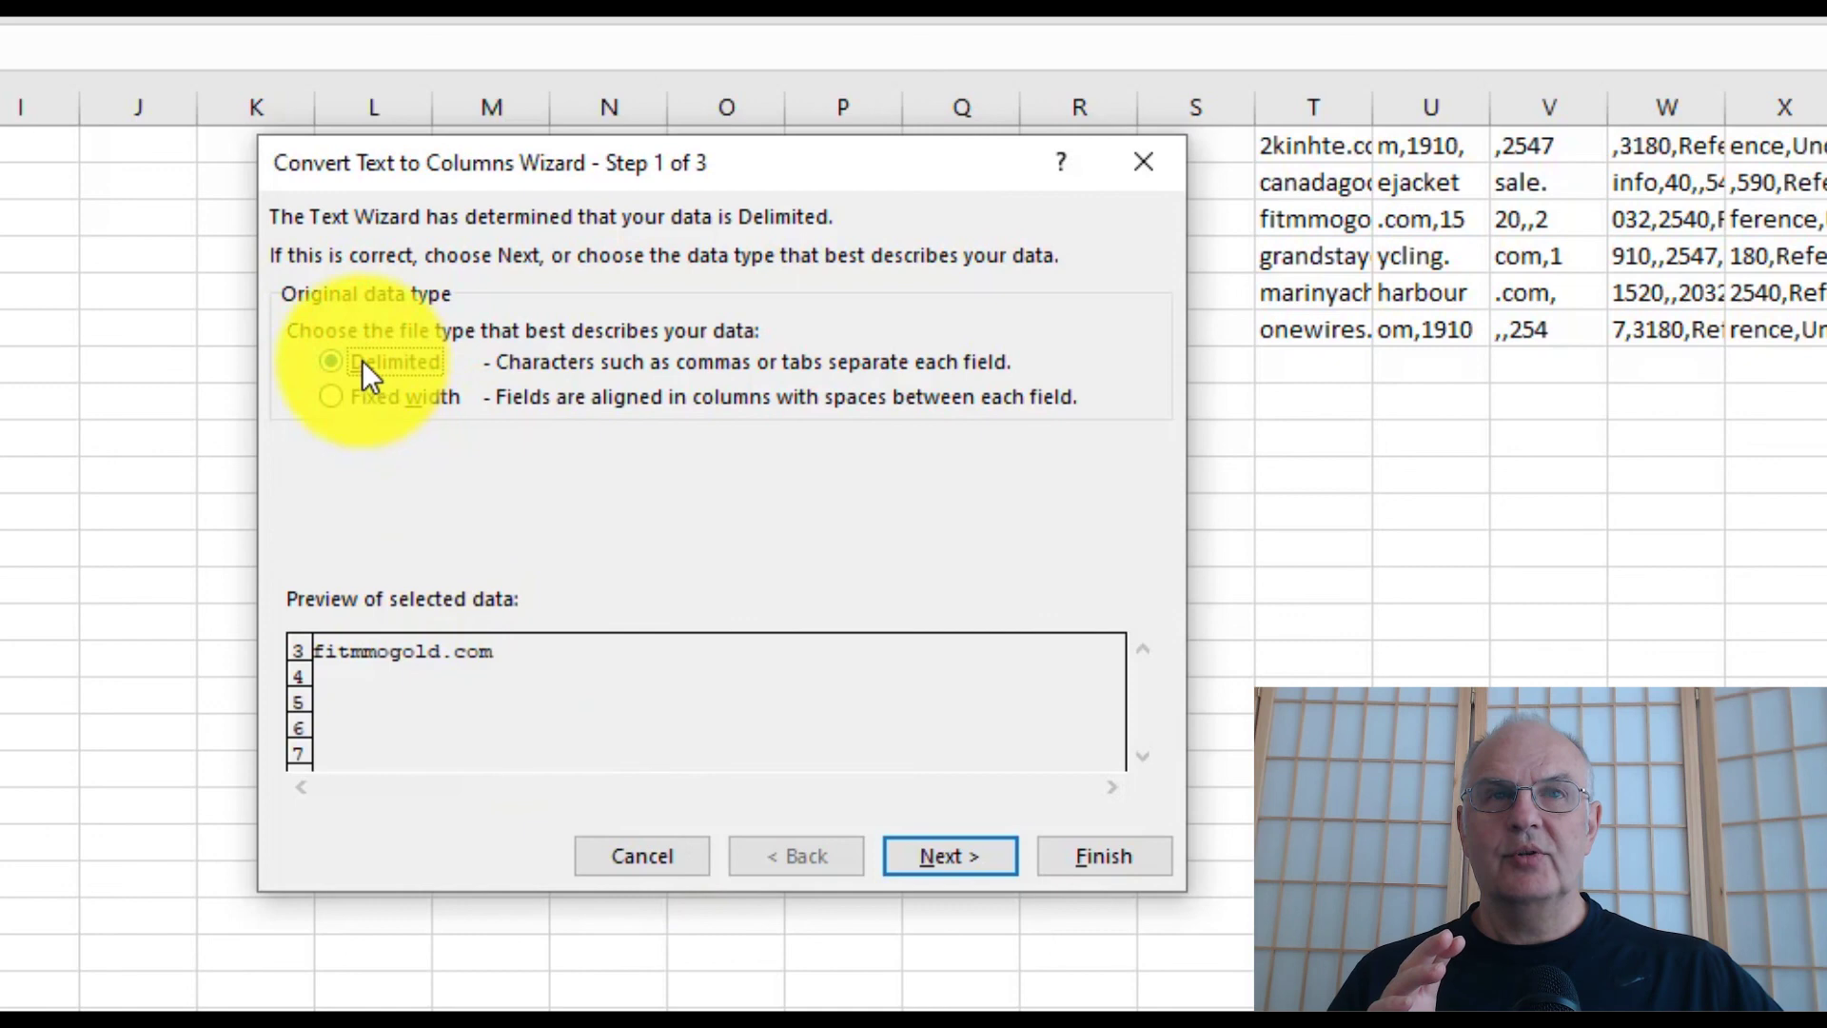
pyautogui.click(928, 862)
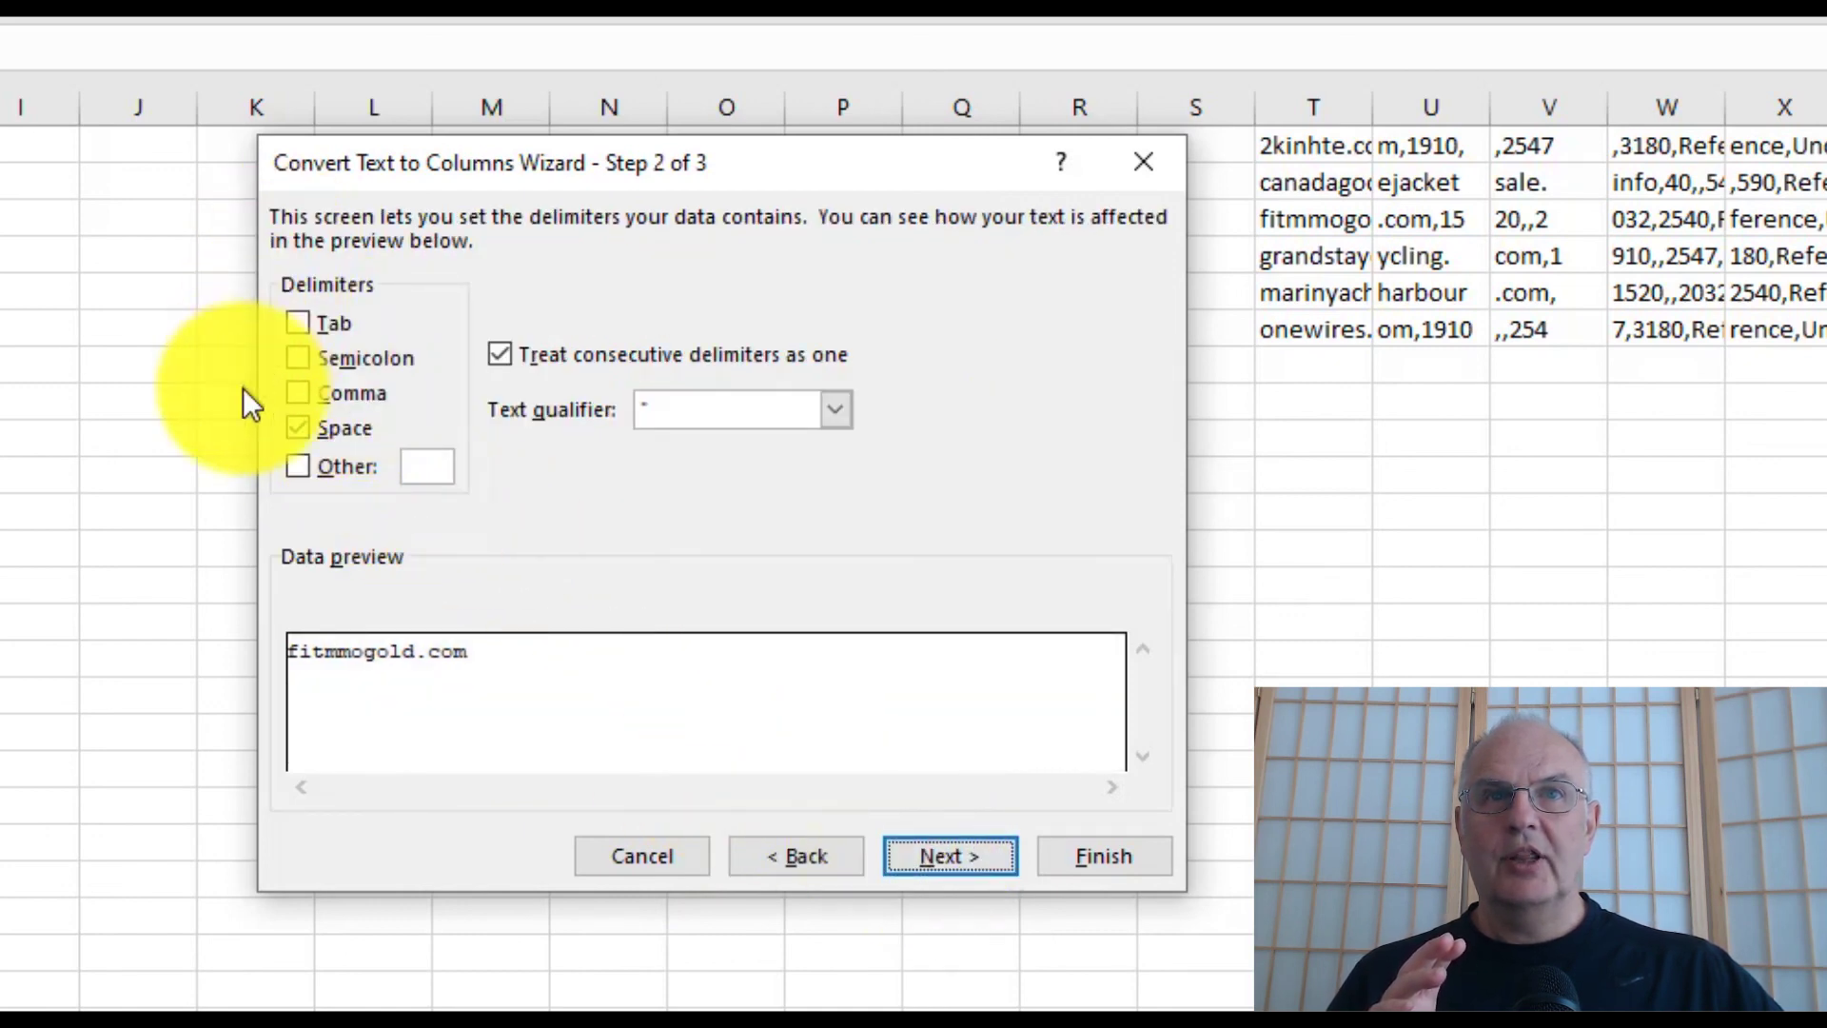